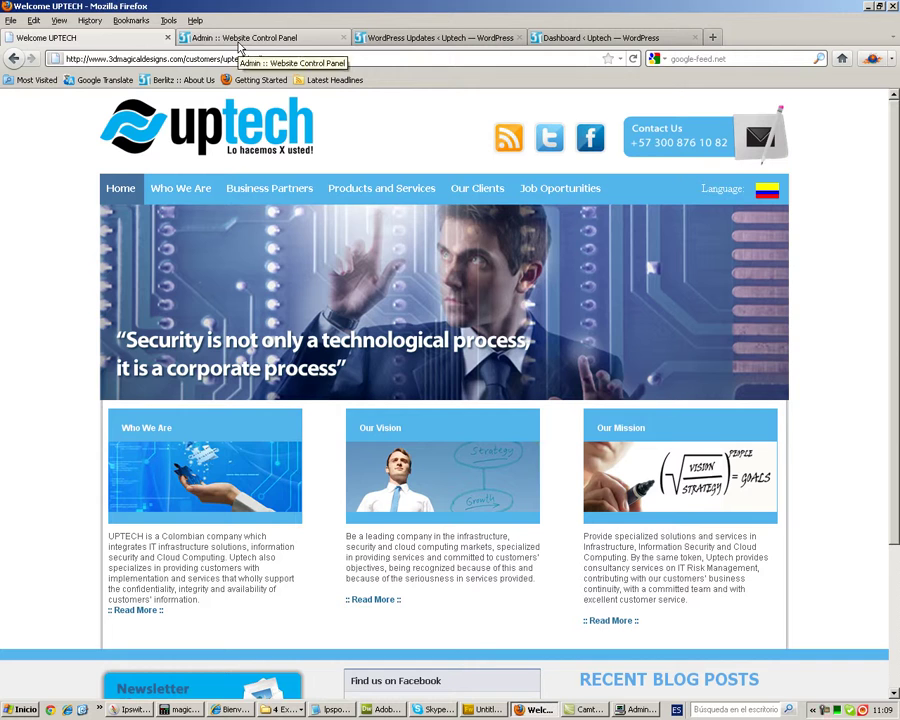
- Look over the public Uptech homepage in the Welcome UPTECH tab, then go back to the Website Control Panel
left_click(233, 41)
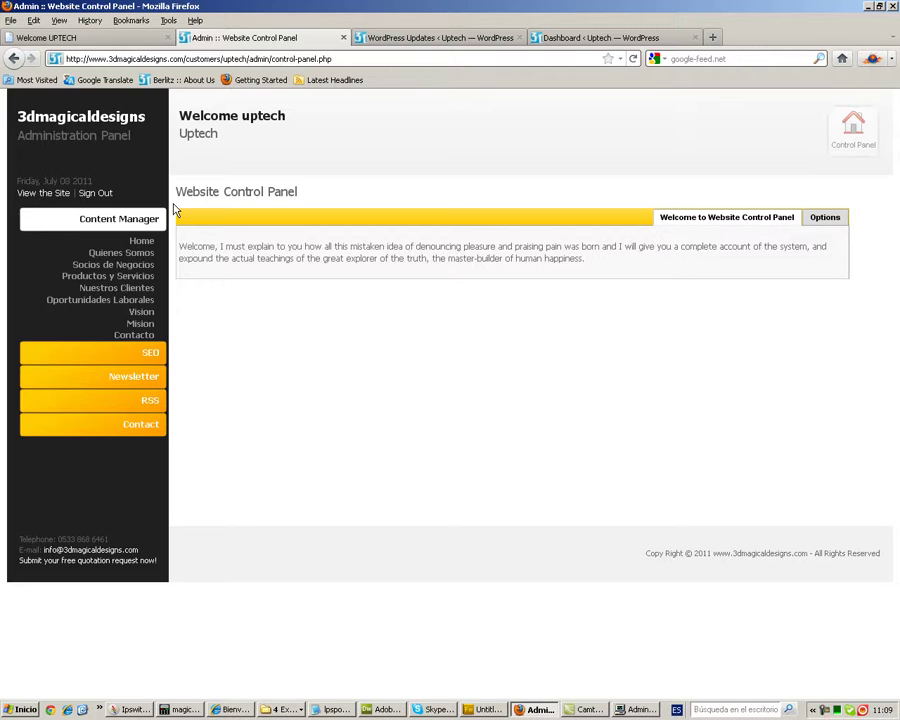
left_click(122, 38)
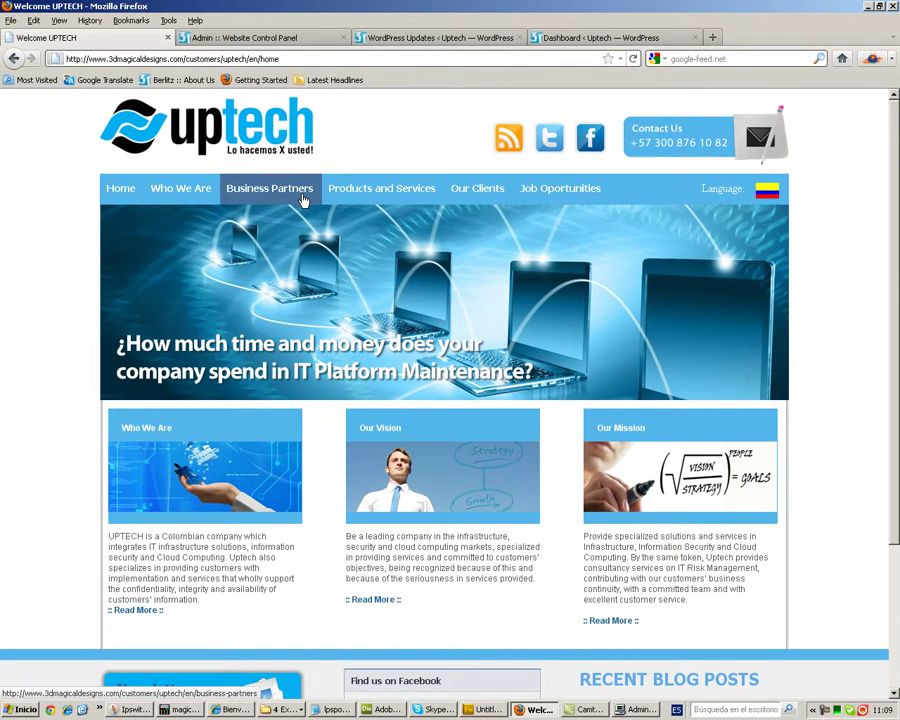
mouse_move(369, 205)
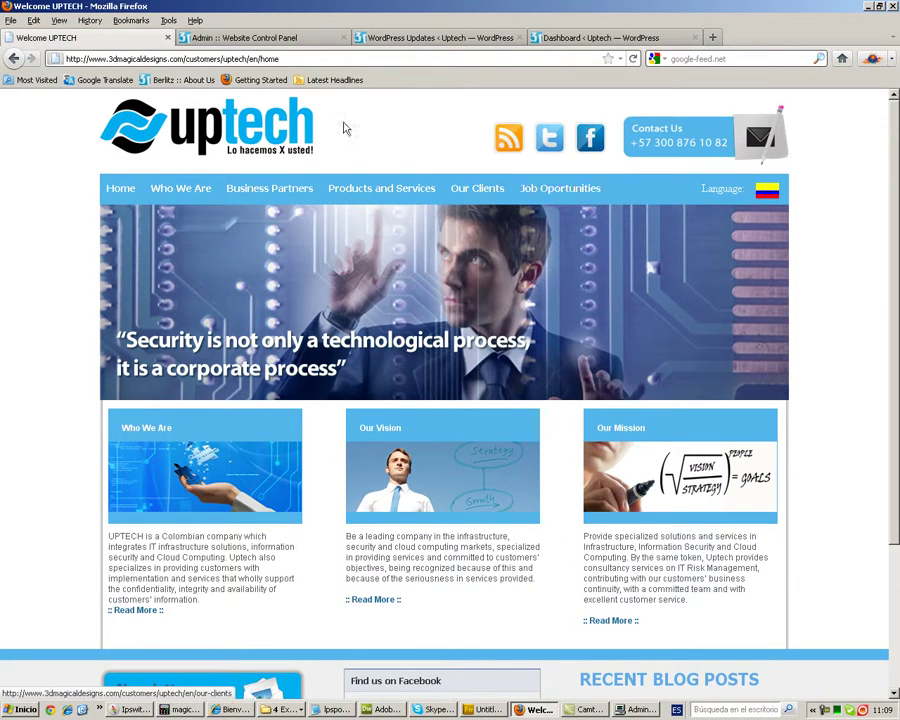
left_click(235, 37)
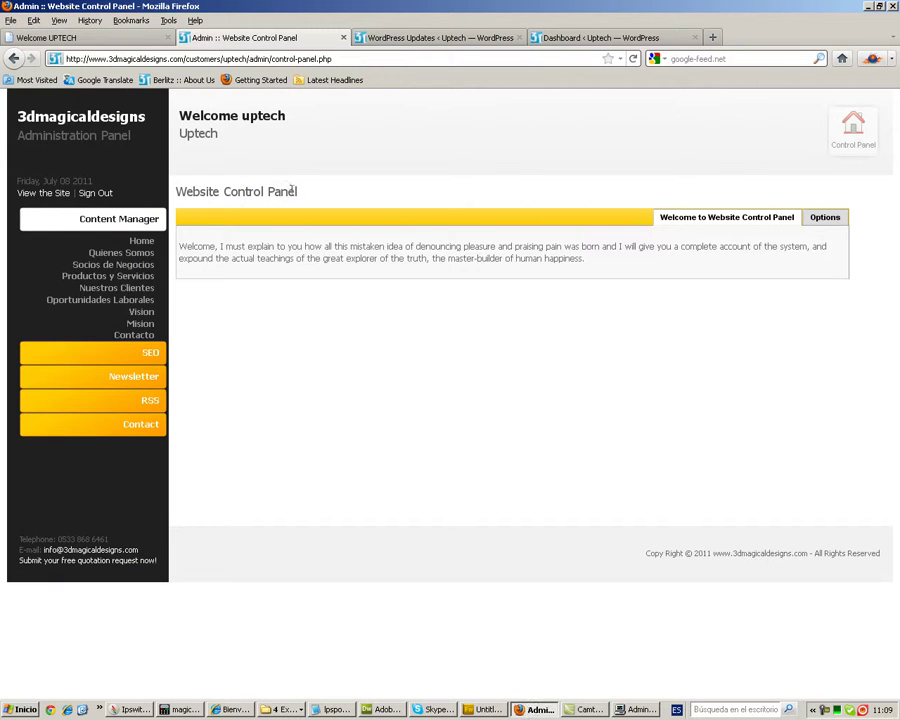
- Load the Spanish Home content (row 1) in the editor, with the cursor after its description for 'esto es una prueba'
left_click(136, 243)
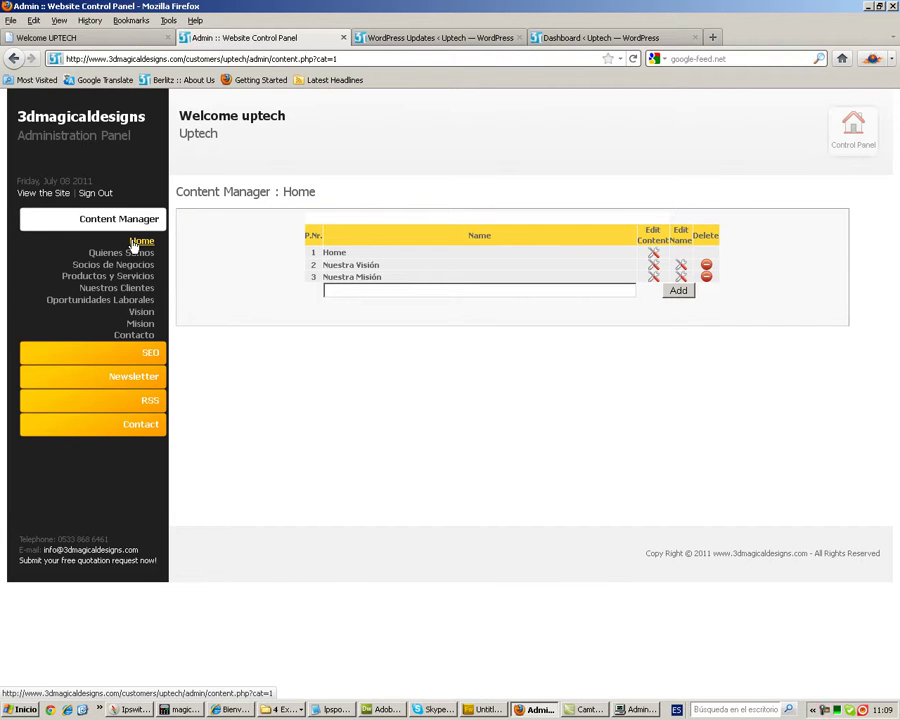
left_click(653, 255)
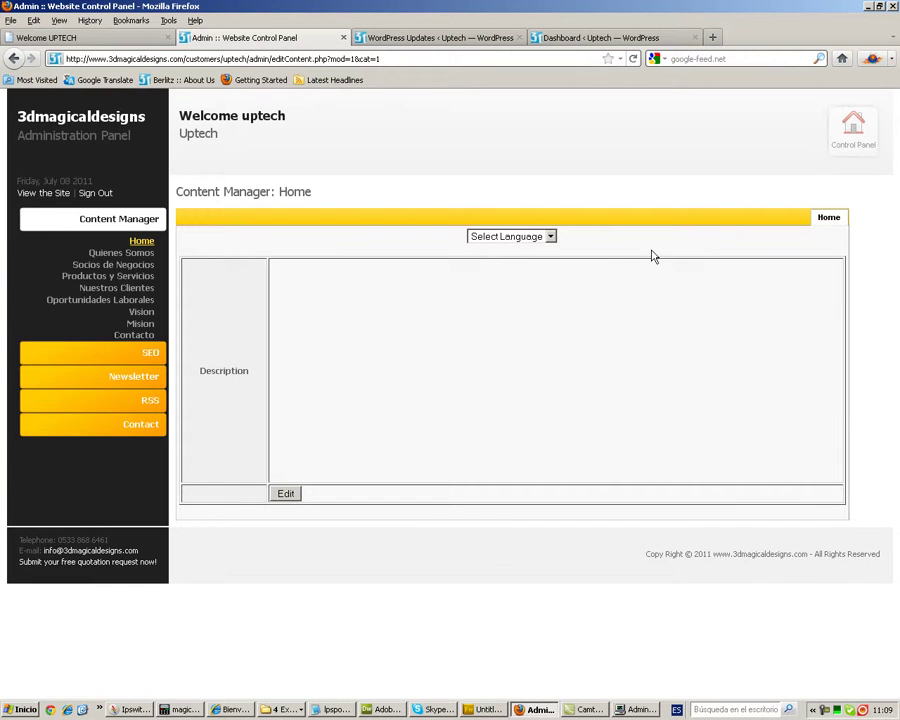
left_click(551, 237)
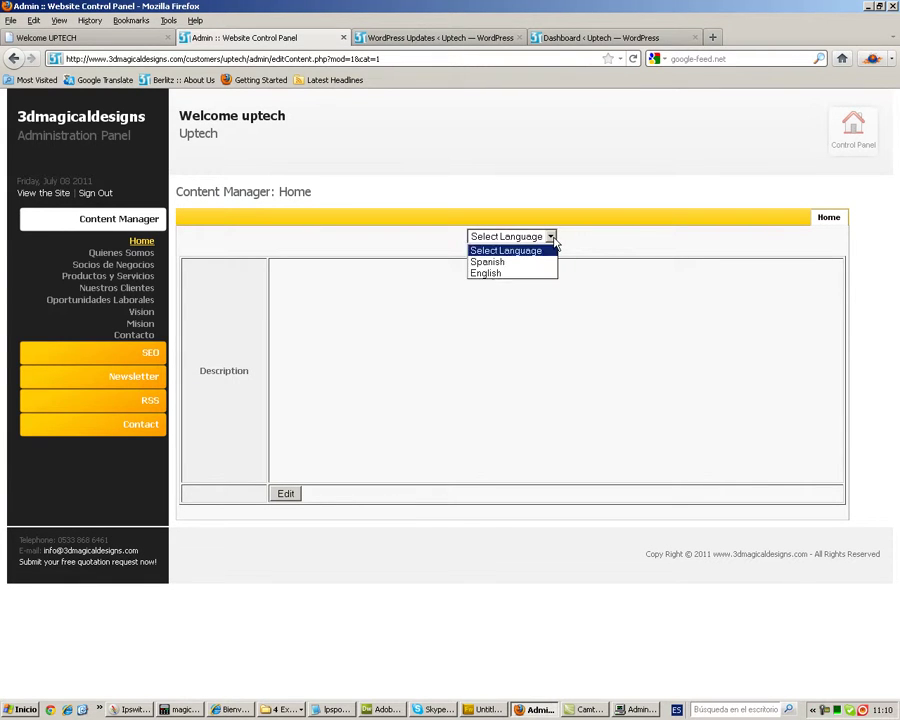
left_click(488, 262)
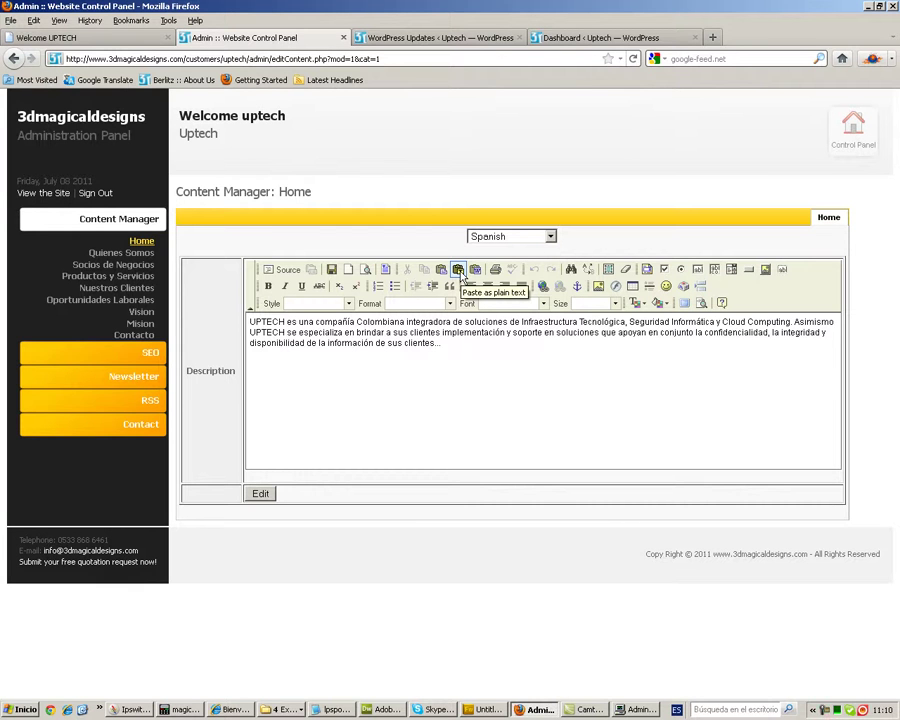
left_click(461, 349)
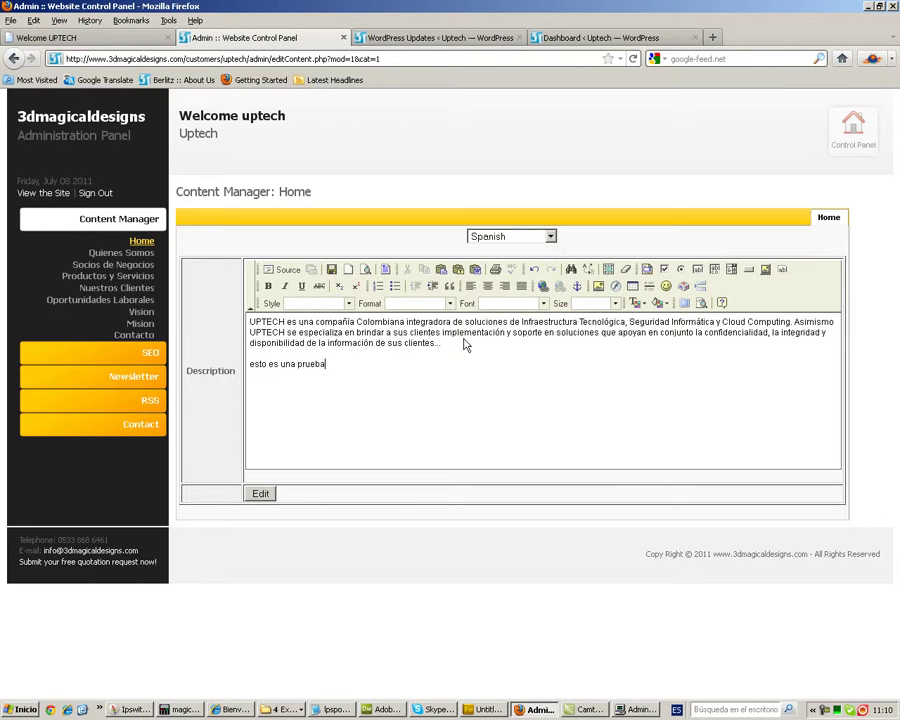
- Save the Home description and check the test line on the live Spanish Uptech site
left_click(331, 269)
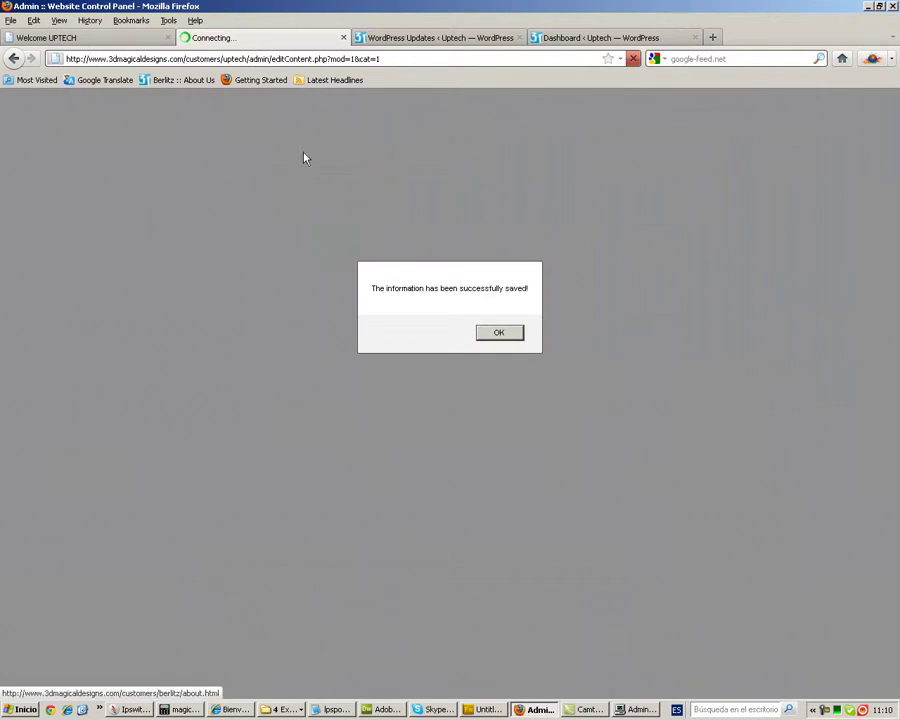
left_click(493, 331)
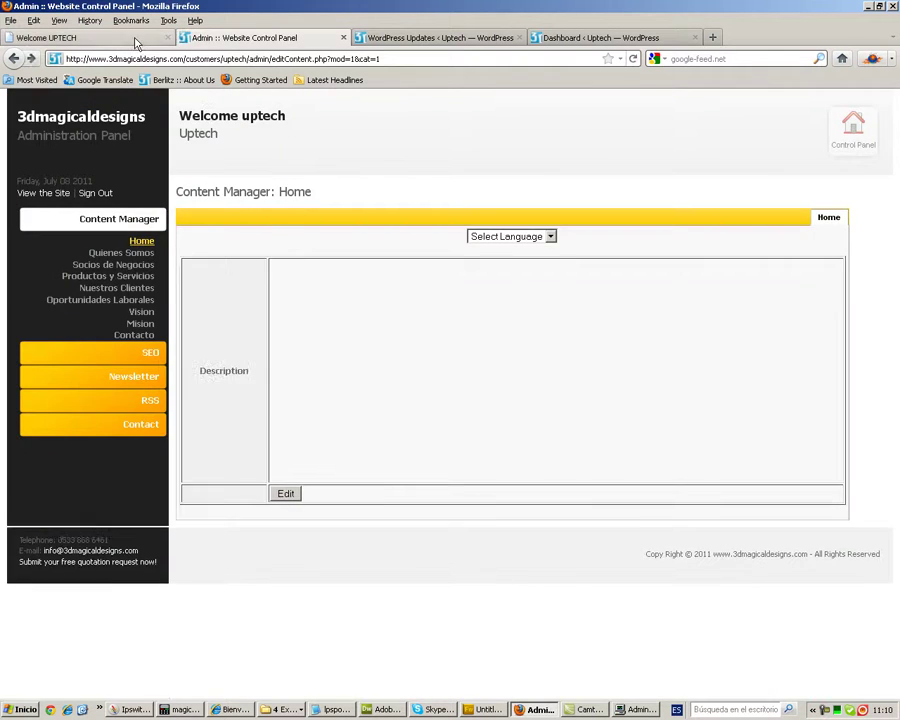
left_click(134, 38)
left_click(767, 192)
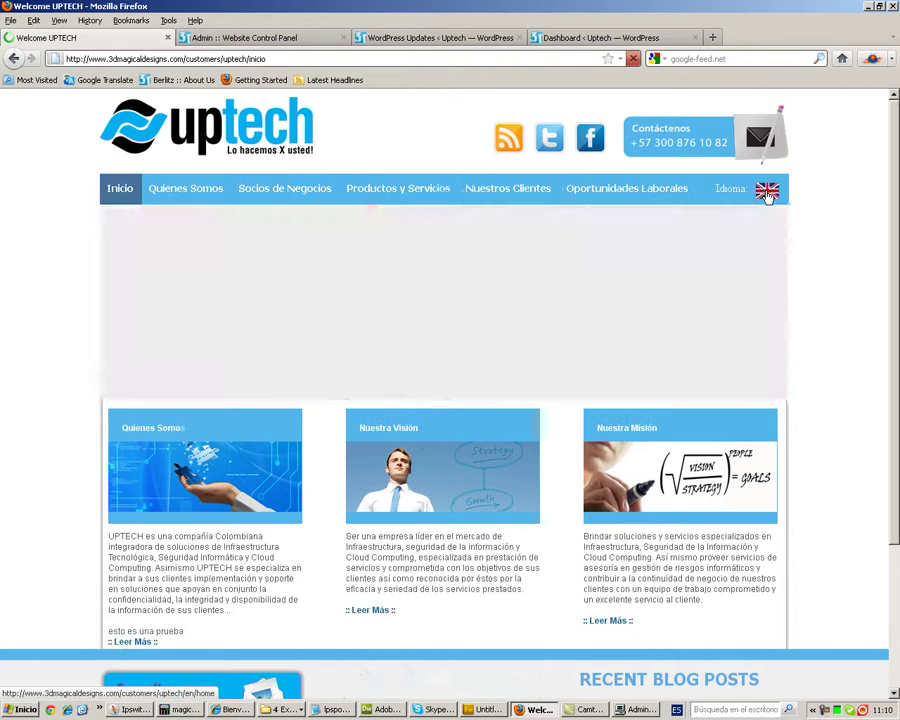
scroll(355, 470, "down", 2)
left_click_drag(184, 551, 109, 543)
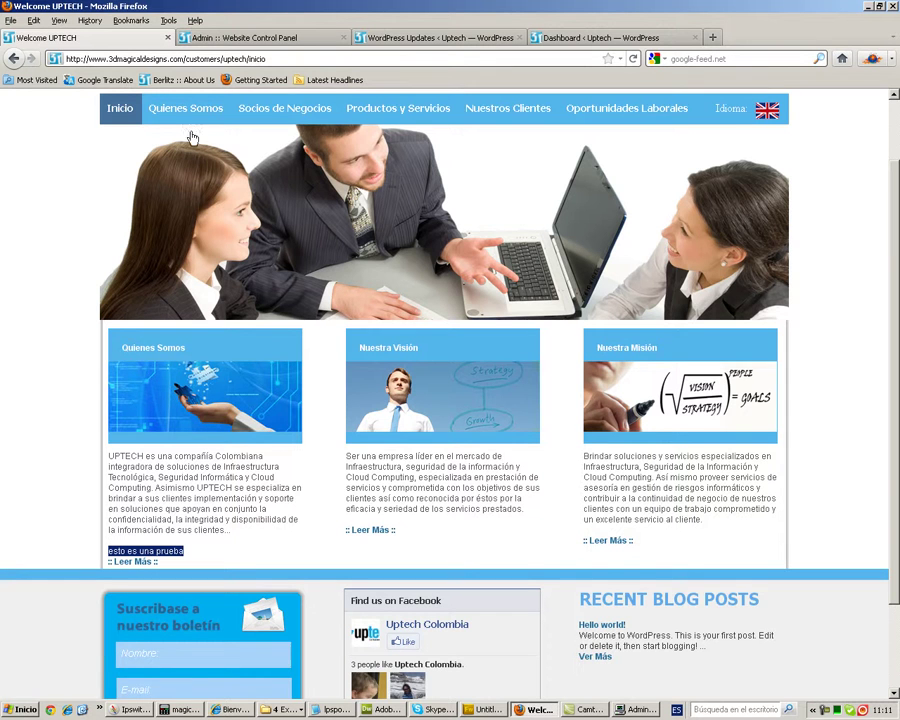
- Reload the Spanish Home text in the panel and delete the 'esto es una prueba' line
left_click(250, 40)
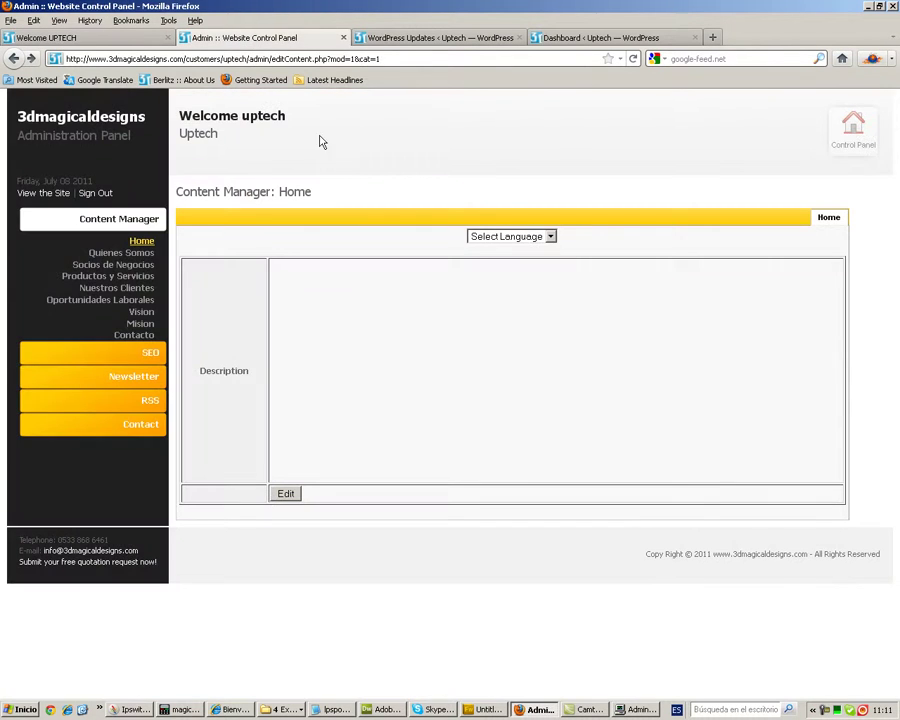
left_click(550, 236)
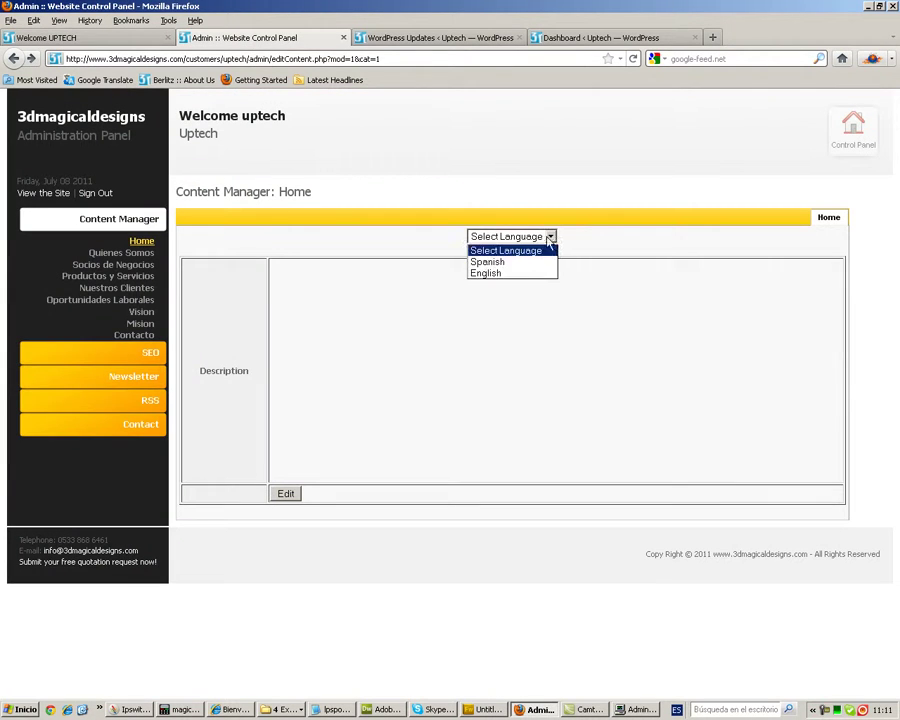
left_click(502, 262)
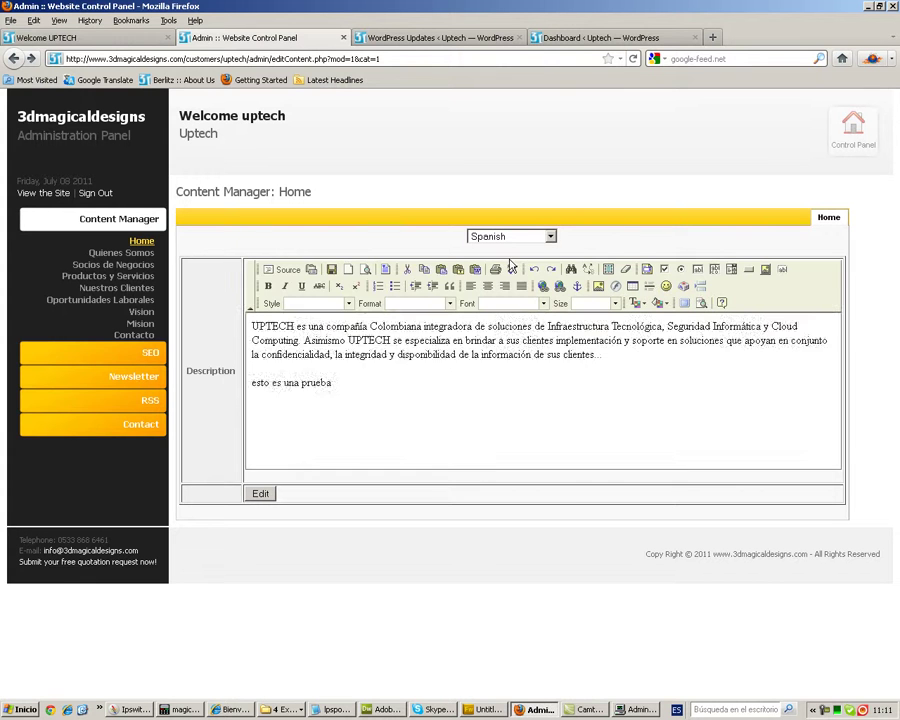
left_click_drag(328, 368, 250, 366)
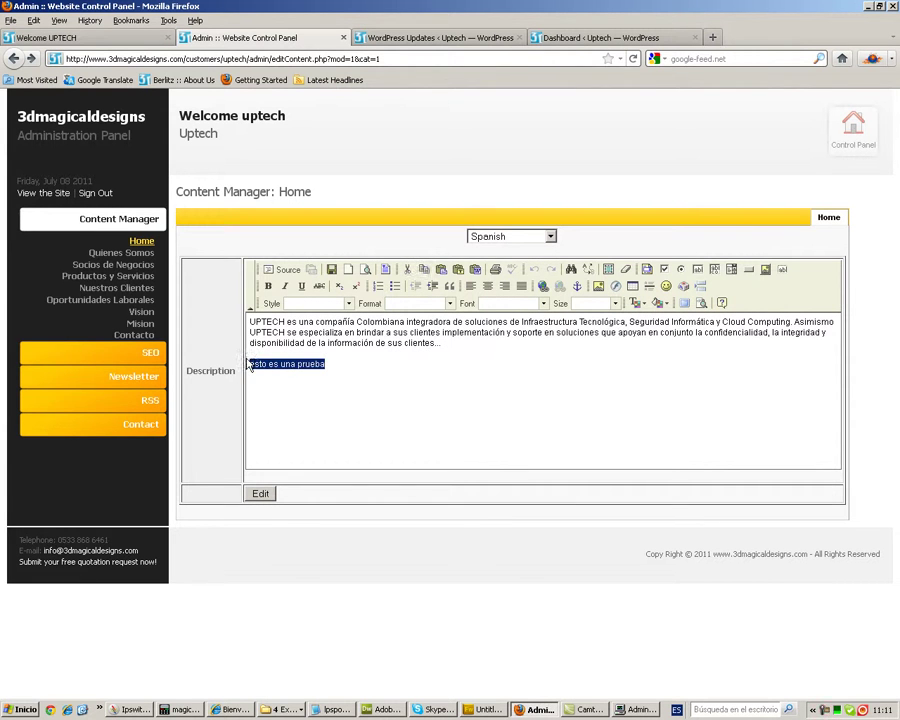
key("Delete")
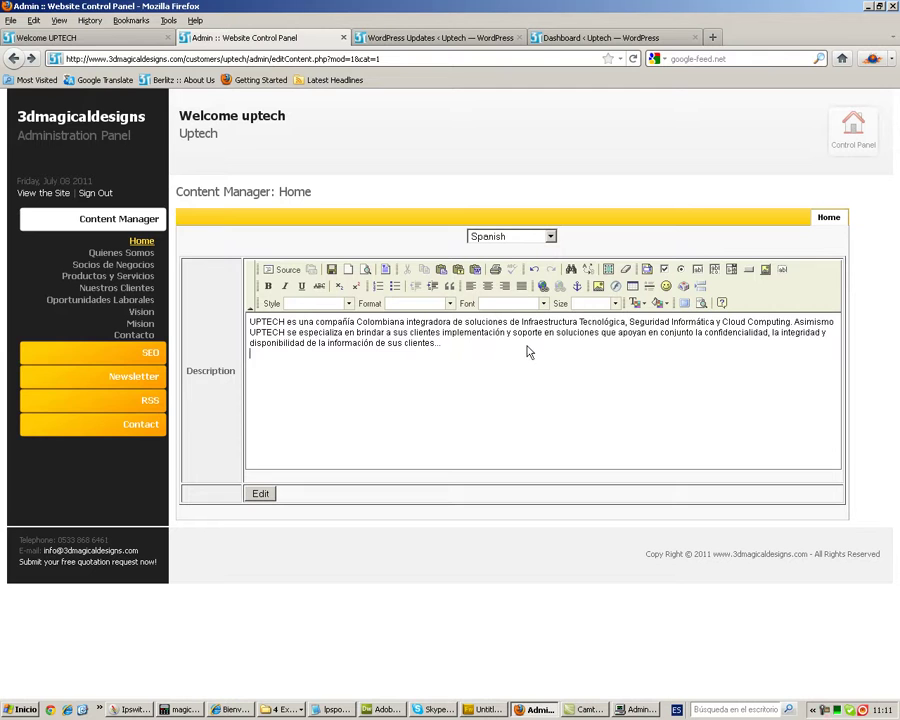
left_click(129, 254)
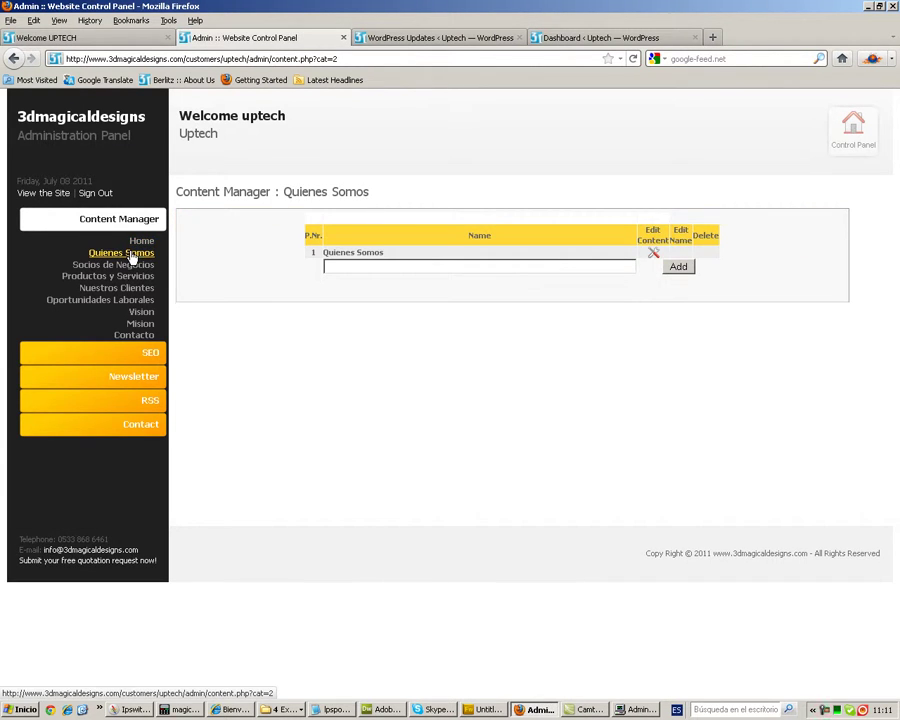
- Load the Spanish Quienes Somos text and open Image Properties for the picture in its description
left_click(652, 253)
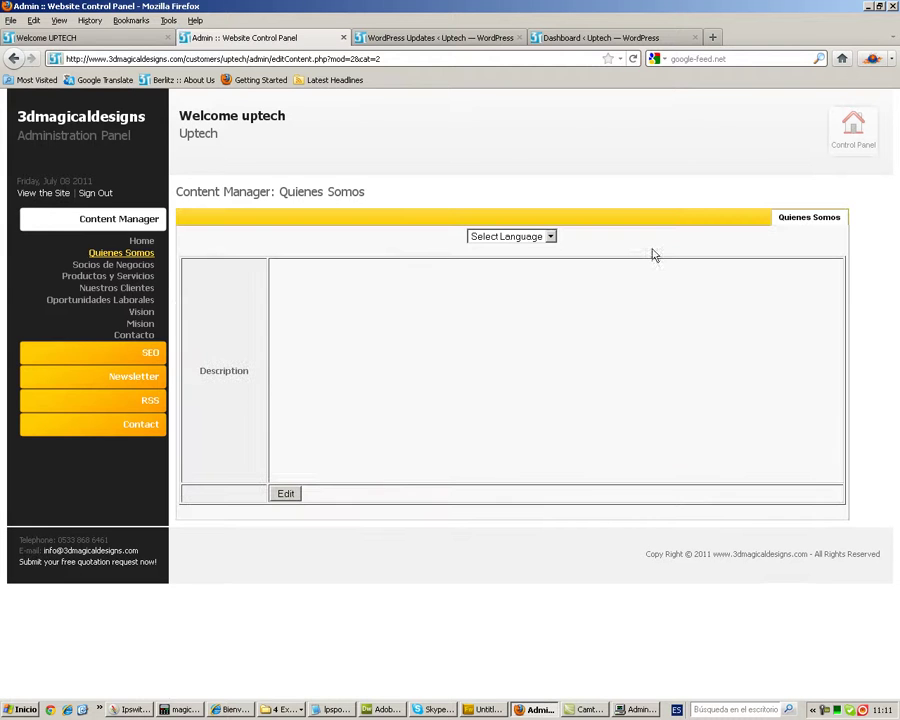
left_click(548, 236)
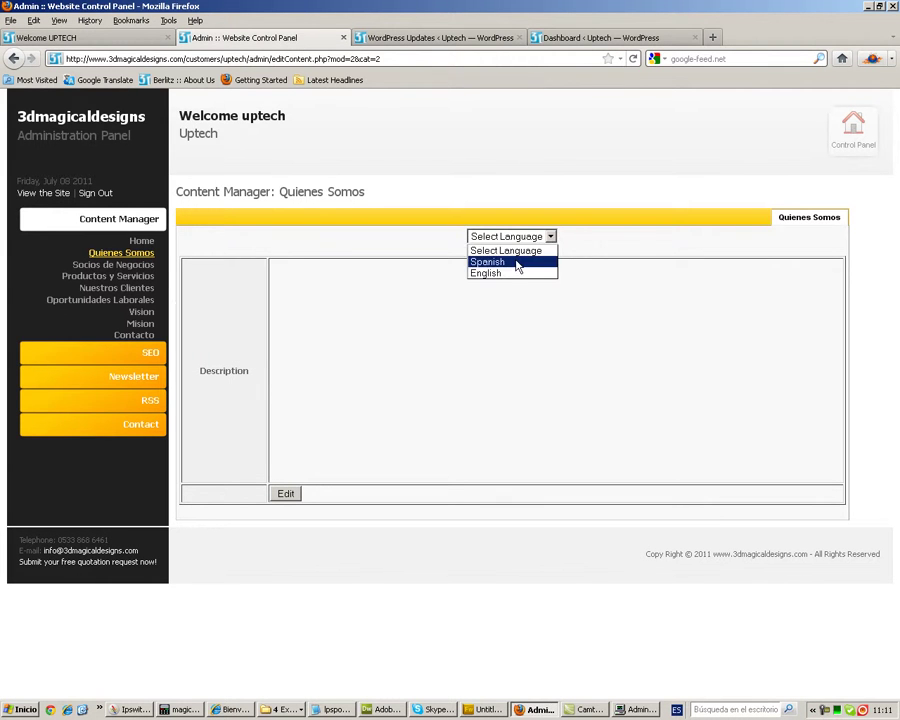
left_click(518, 263)
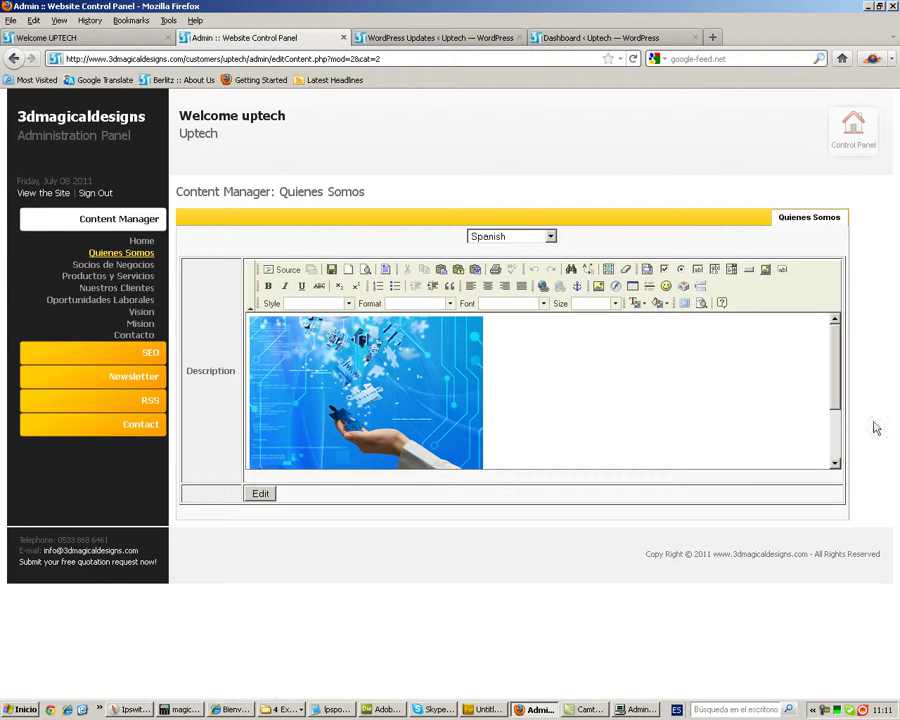
scroll(824, 370, "down", 2)
scroll(824, 340, "up", 2)
left_click(362, 390)
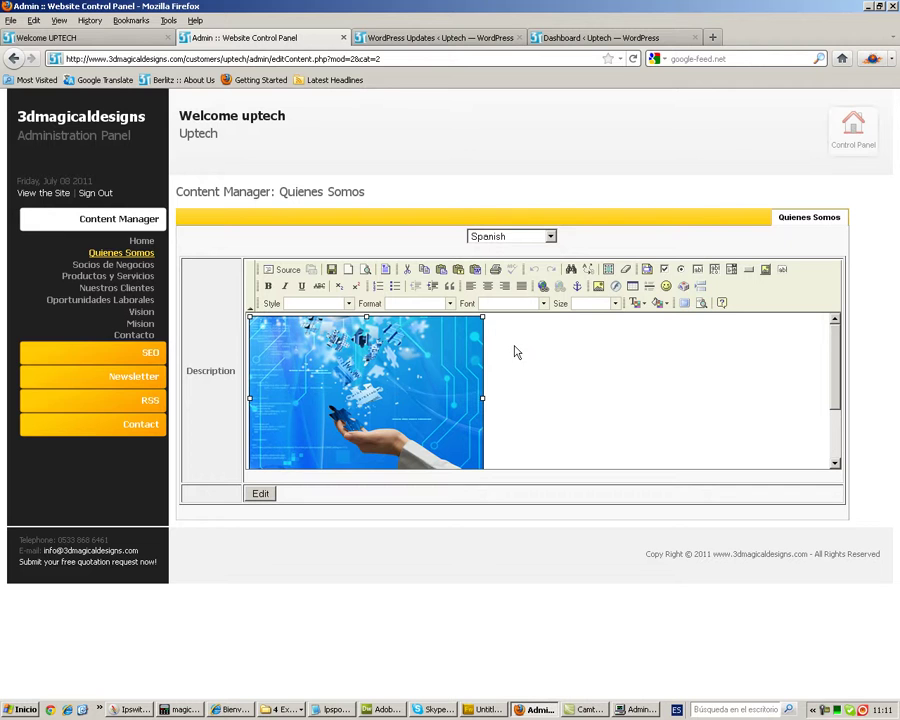
left_click(599, 288)
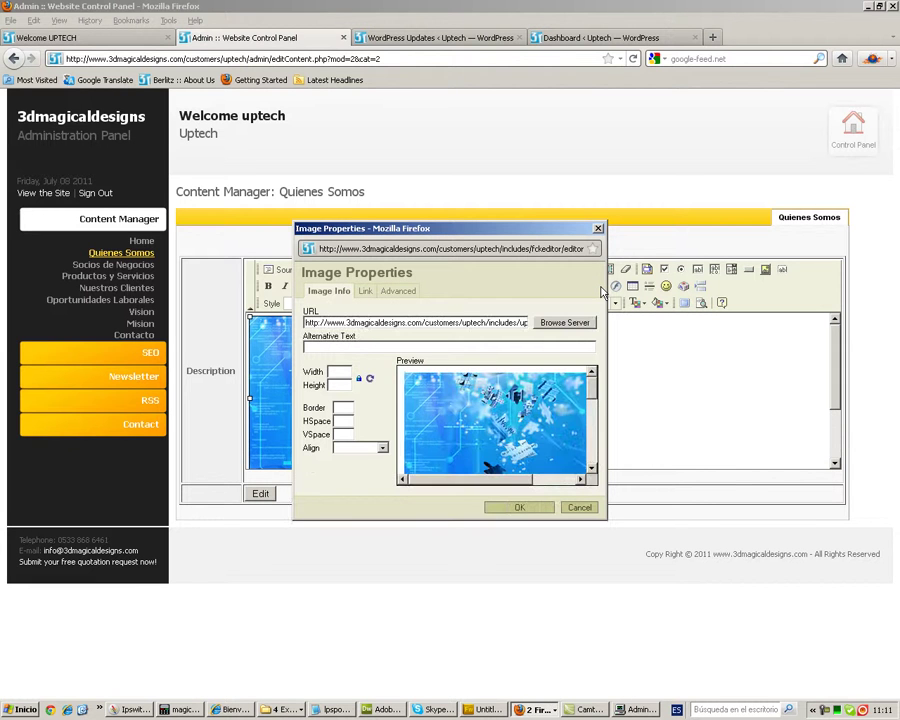
- In the Ajax File Manager, show files as thumbnails and pick the cities image for upload
left_click(553, 325)
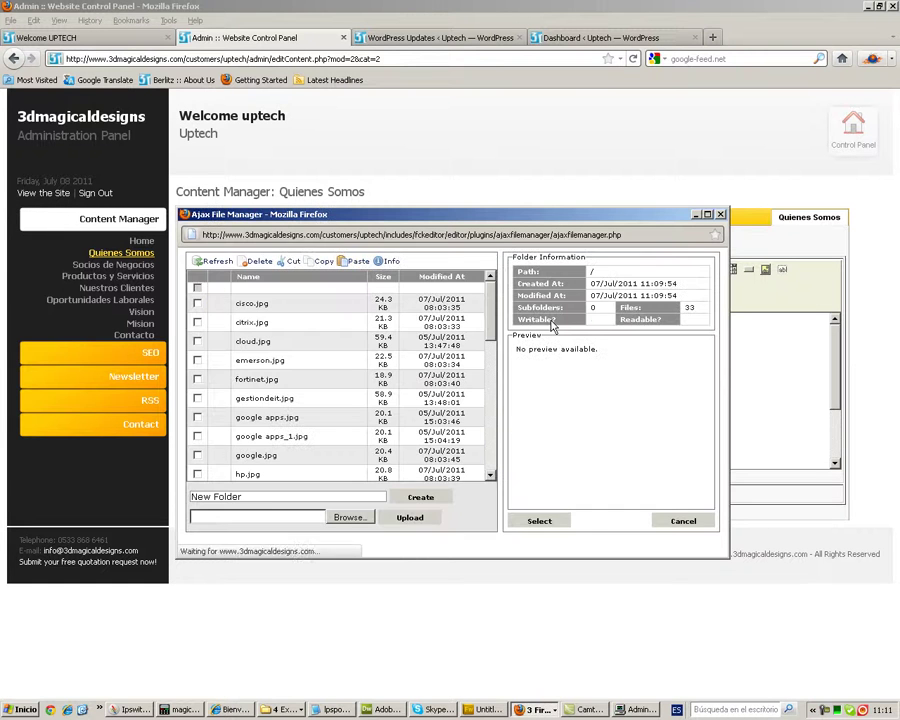
left_click_drag(492, 300, 486, 420)
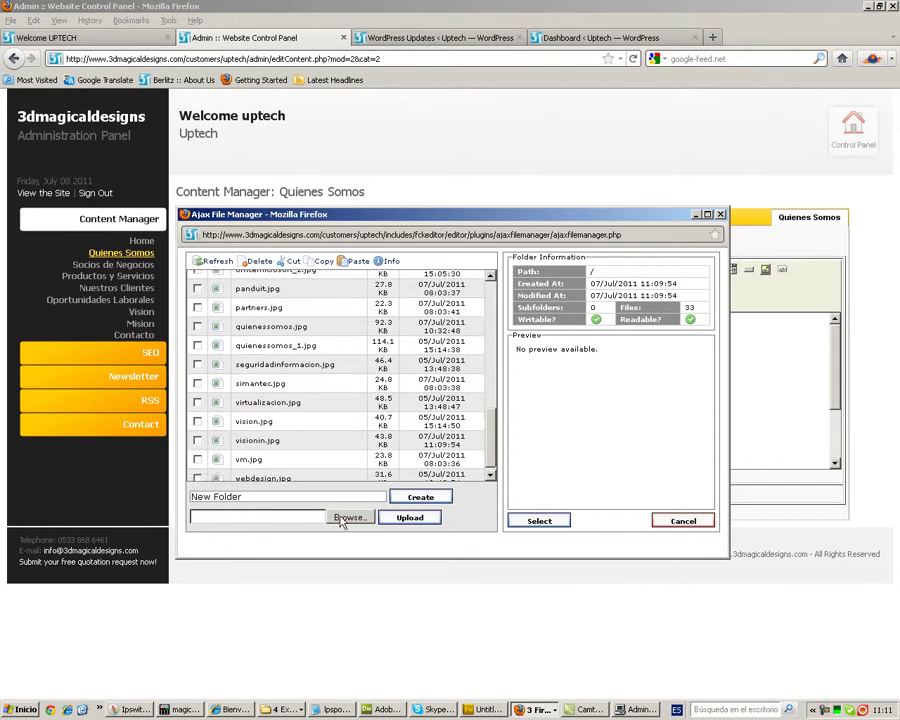
left_click(346, 517)
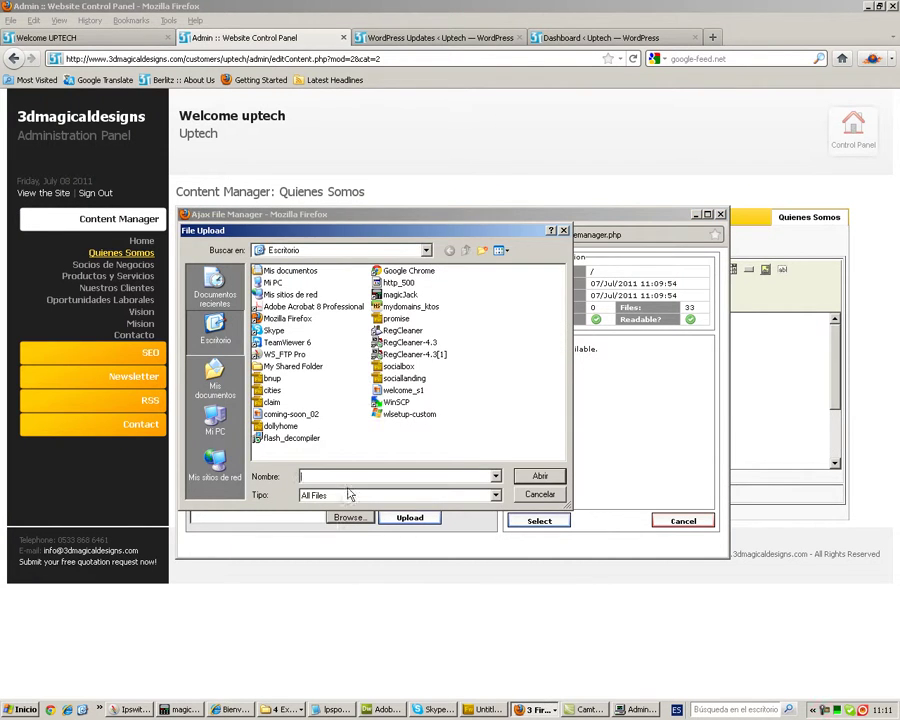
left_click(507, 252)
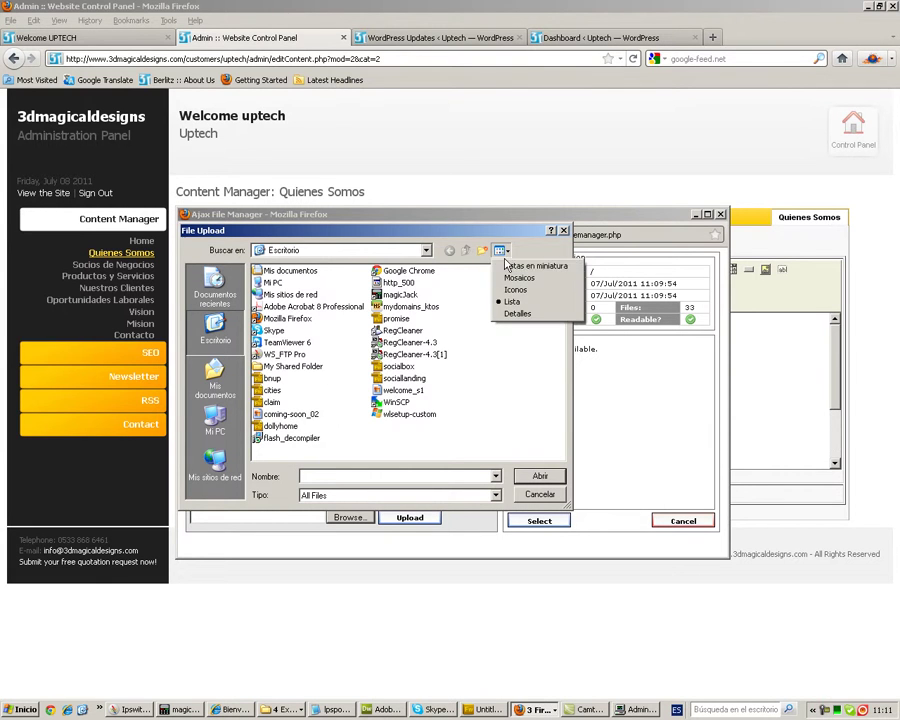
left_click(530, 265)
scroll(560, 298, "down", 1)
left_click_drag(560, 298, 544, 324)
left_click(387, 378)
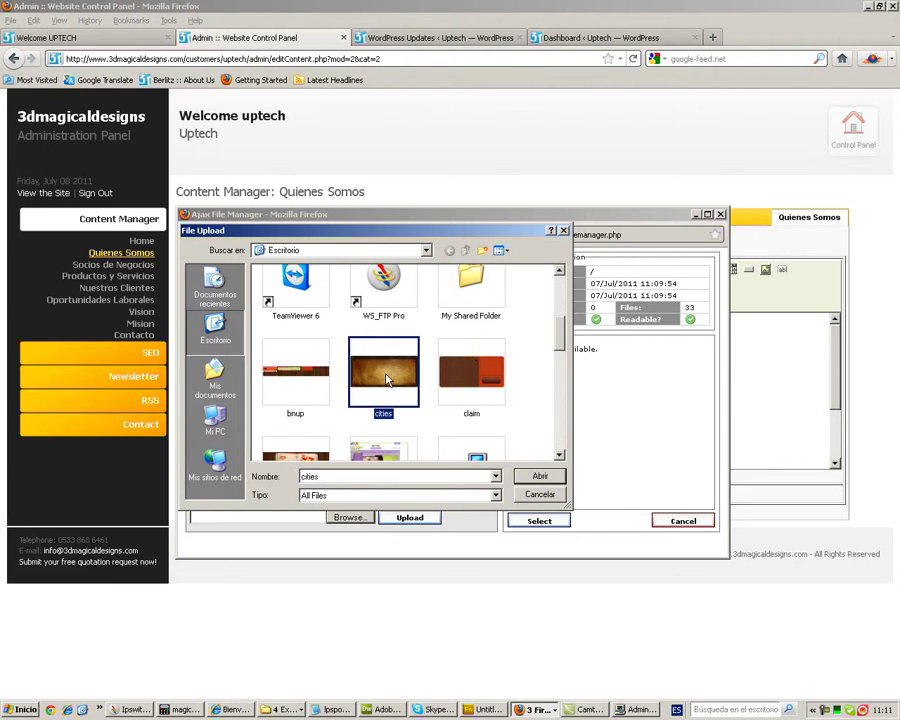
left_click(538, 476)
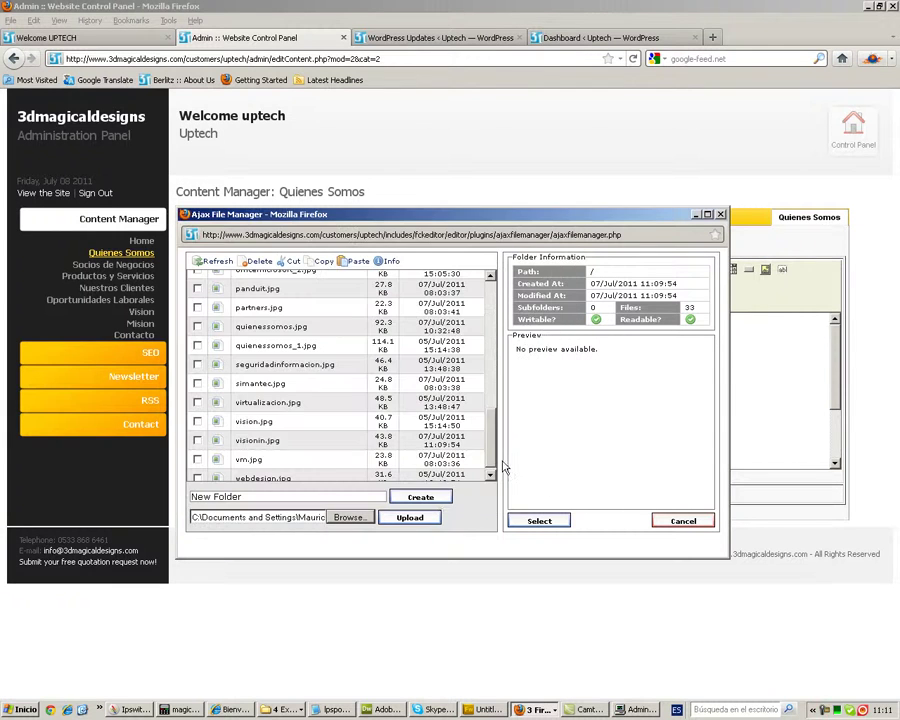
left_click(409, 517)
- Select webdesign.jpg, review its size, Link and Advanced settings, then close without applying it
scroll(305, 452, "down", 1)
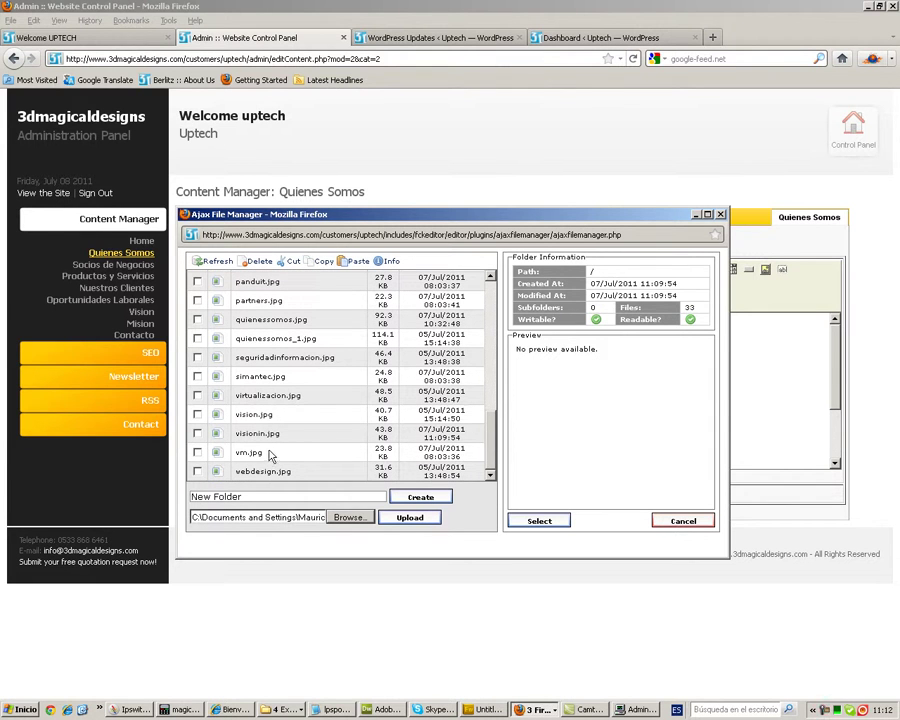
left_click(198, 474)
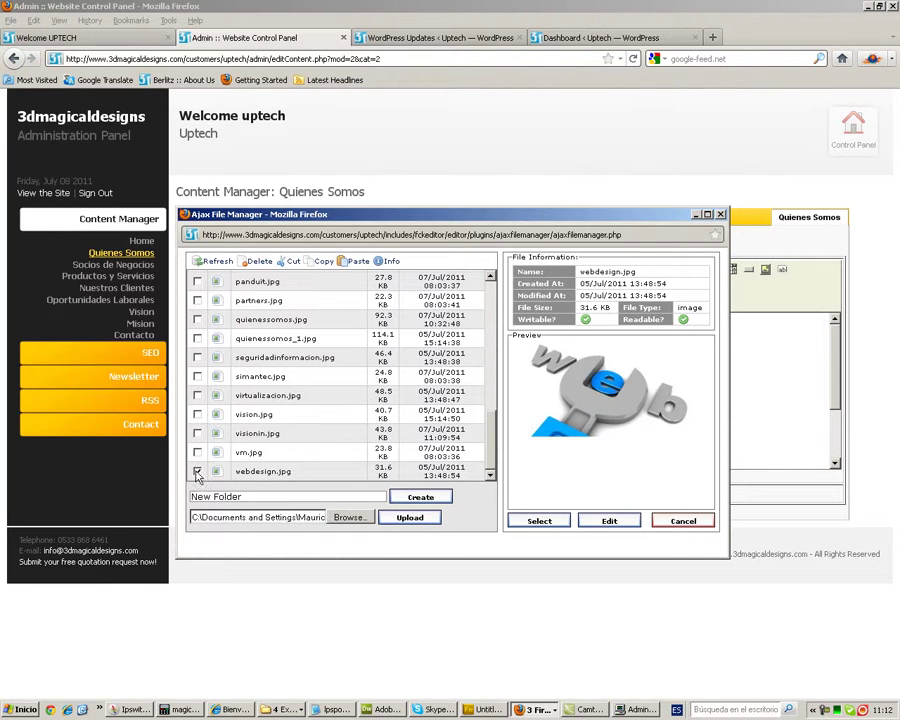
left_click(539, 521)
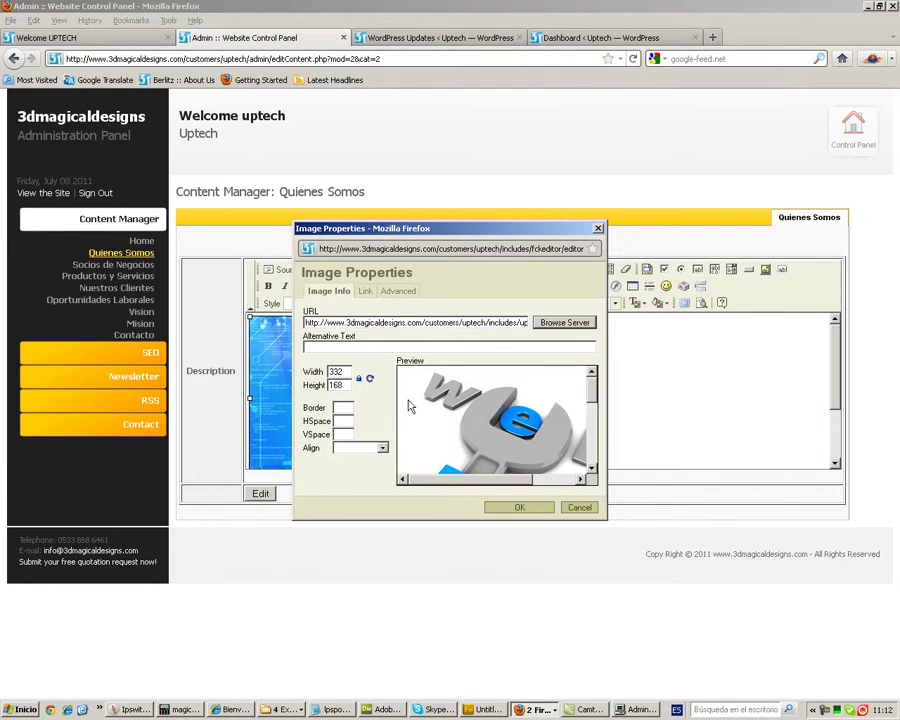
double_click(341, 372)
left_click(337, 386)
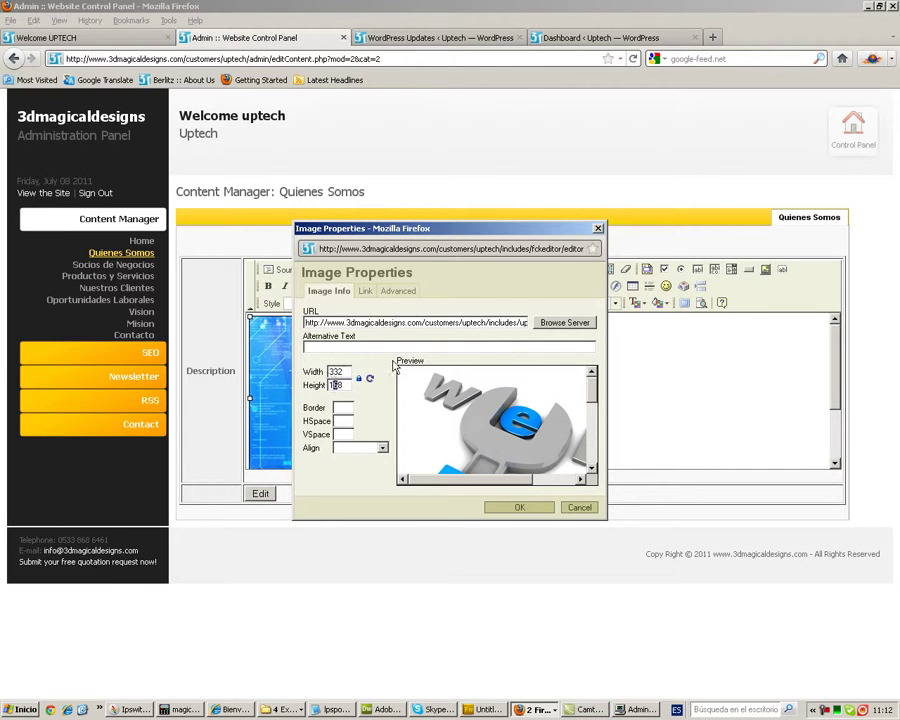
left_click(365, 292)
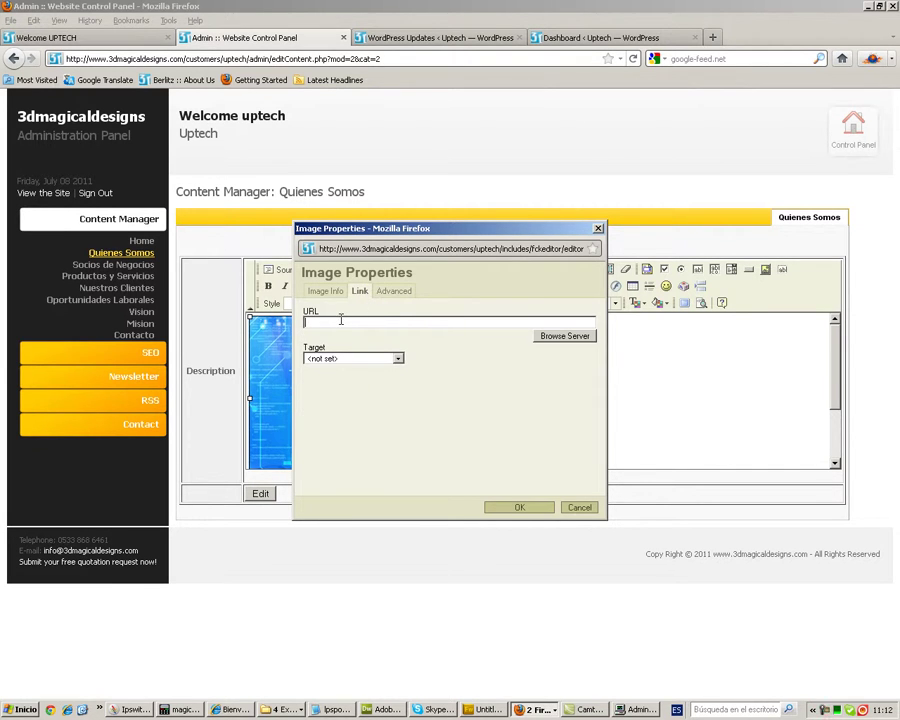
left_click(393, 291)
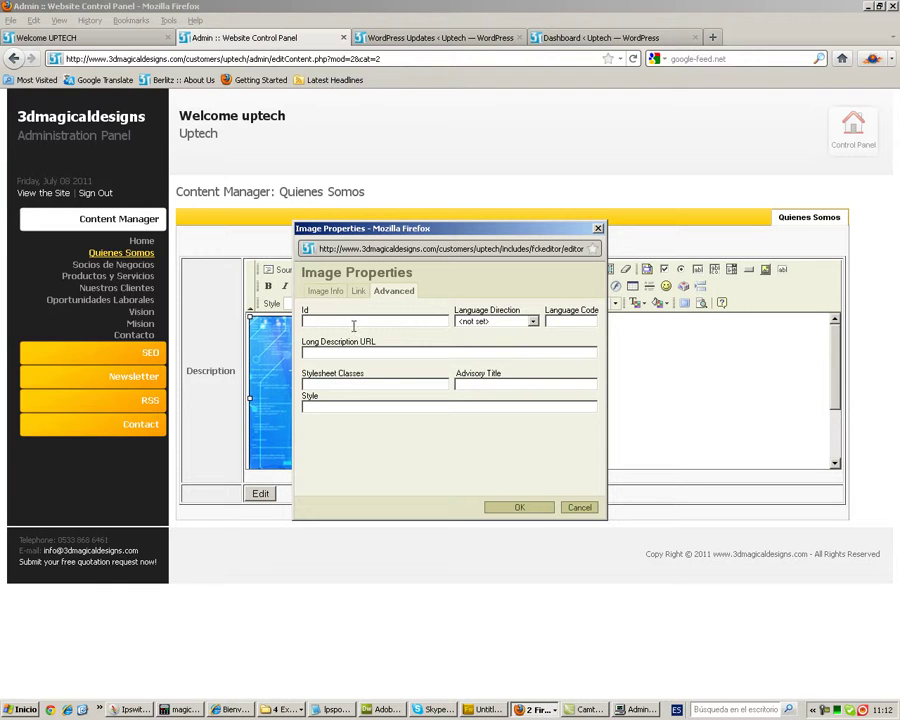
left_click(330, 291)
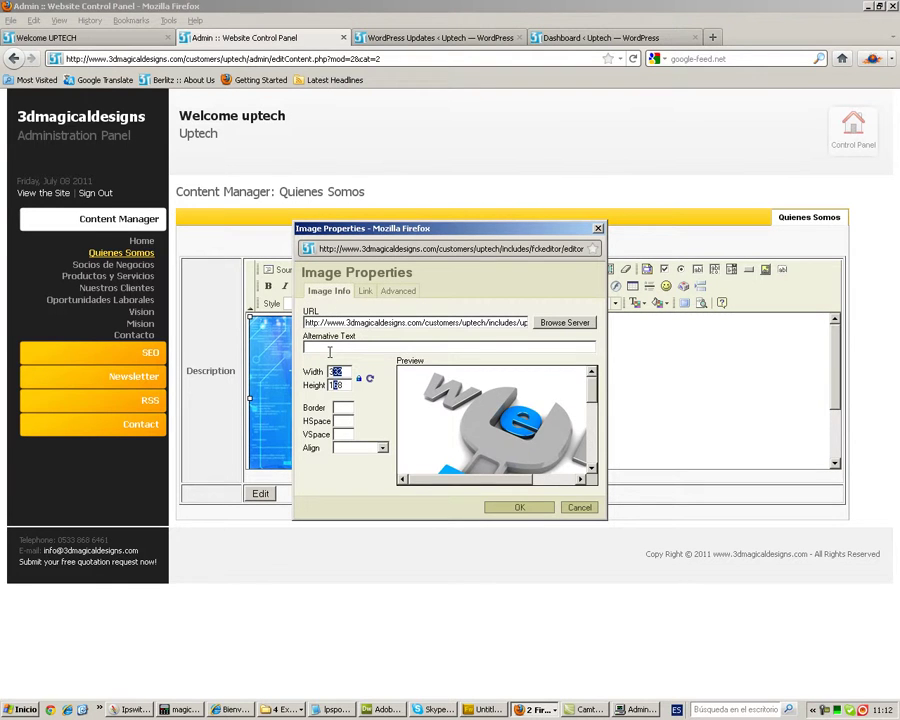
left_click(582, 509)
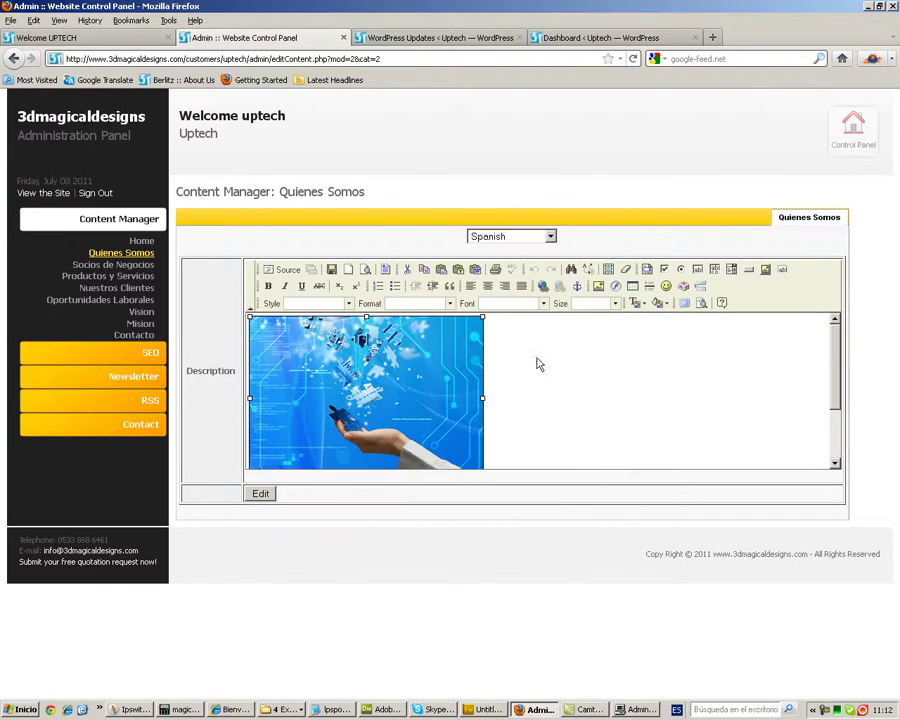
- Delete the 'Test para ignacio' line from the Spanish Quienes Somos text and save the page
scroll(835, 365, "down", 1)
scroll(835, 365, "down", 1)
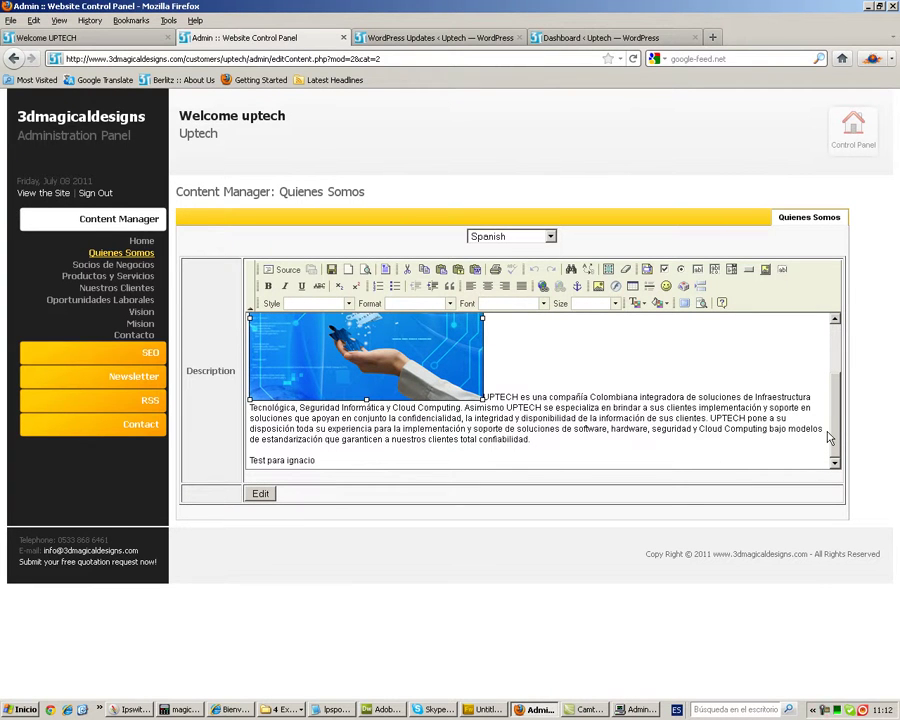
left_click_drag(315, 461, 249, 464)
key("Delete")
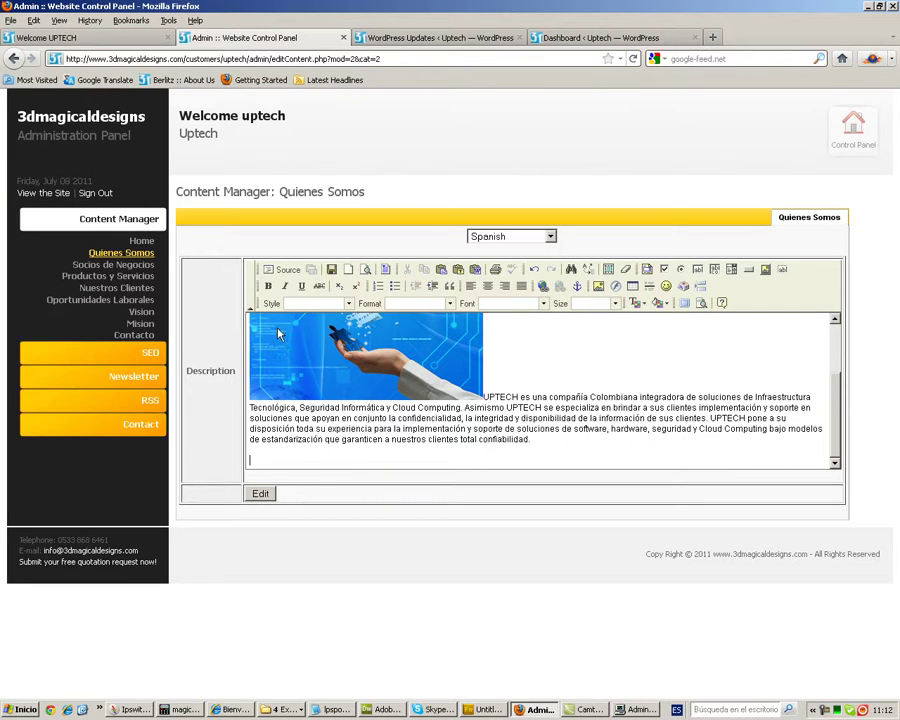
left_click(331, 269)
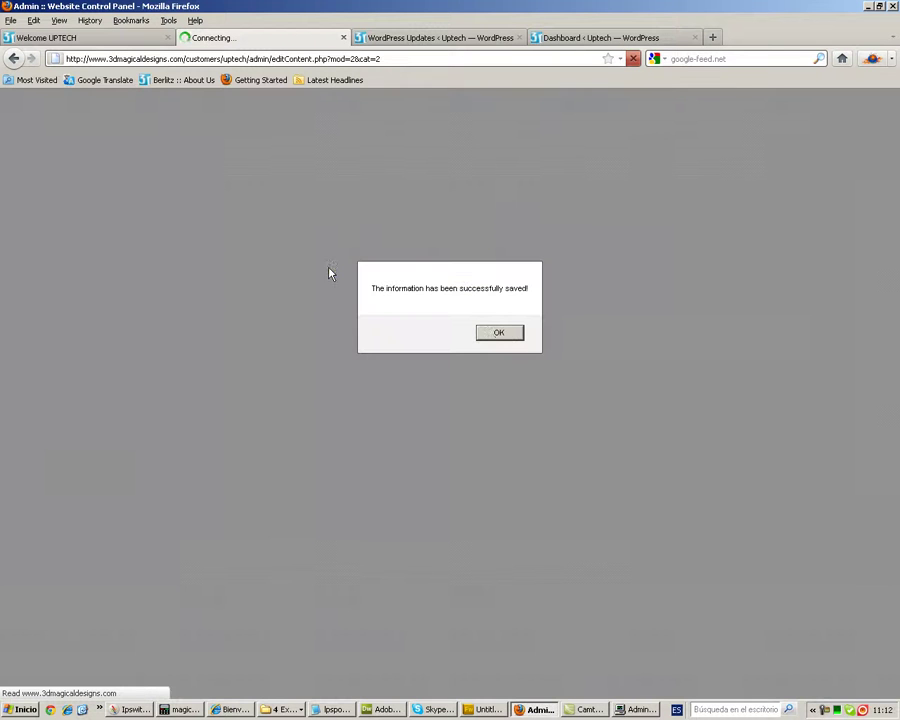
left_click(497, 331)
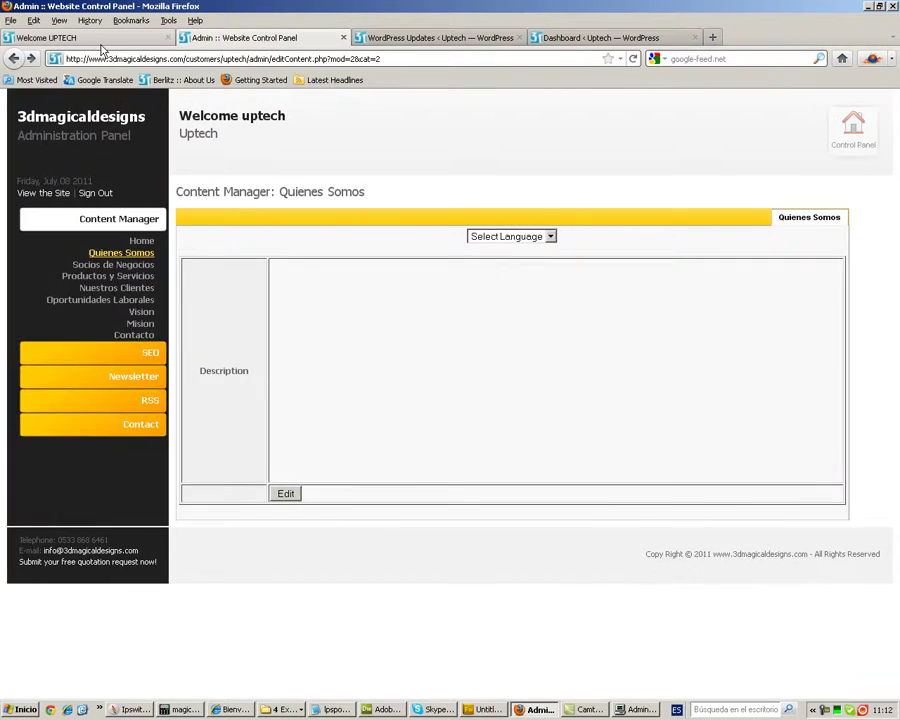
left_click(100, 38)
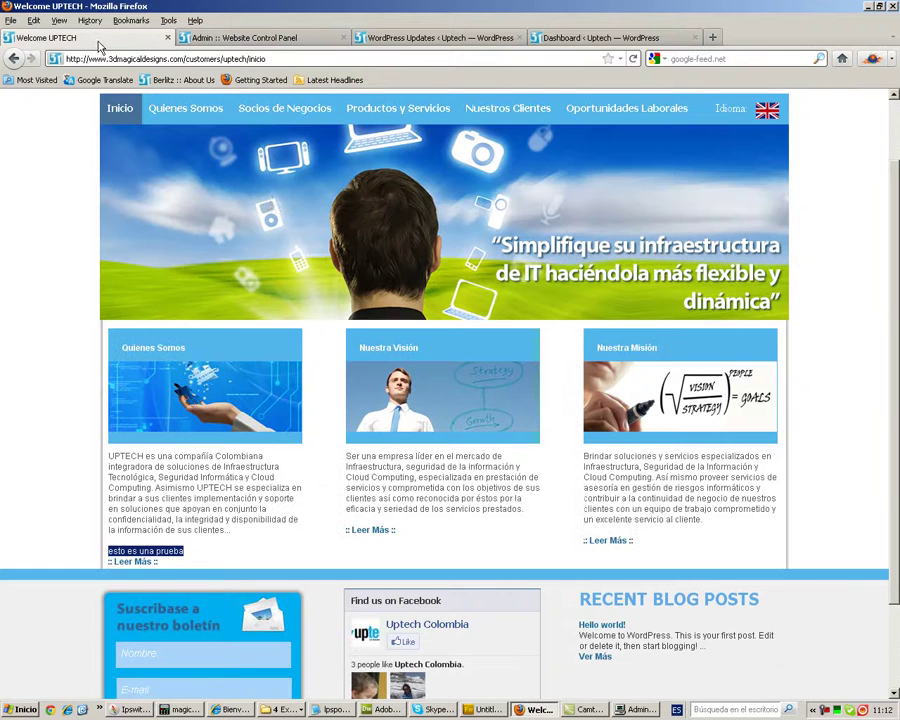
left_click(143, 563)
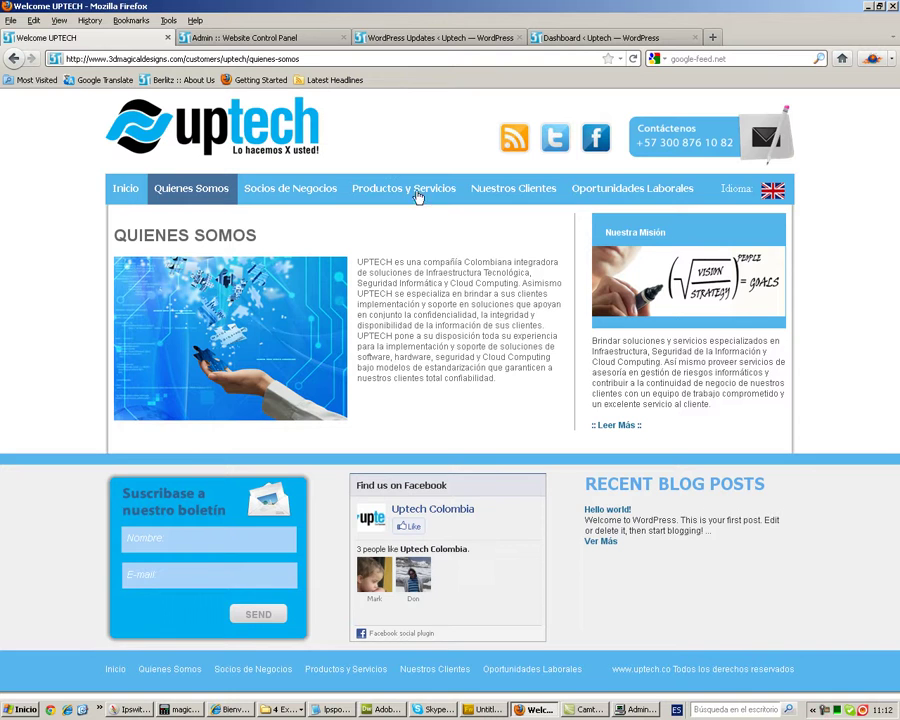
left_click(210, 38)
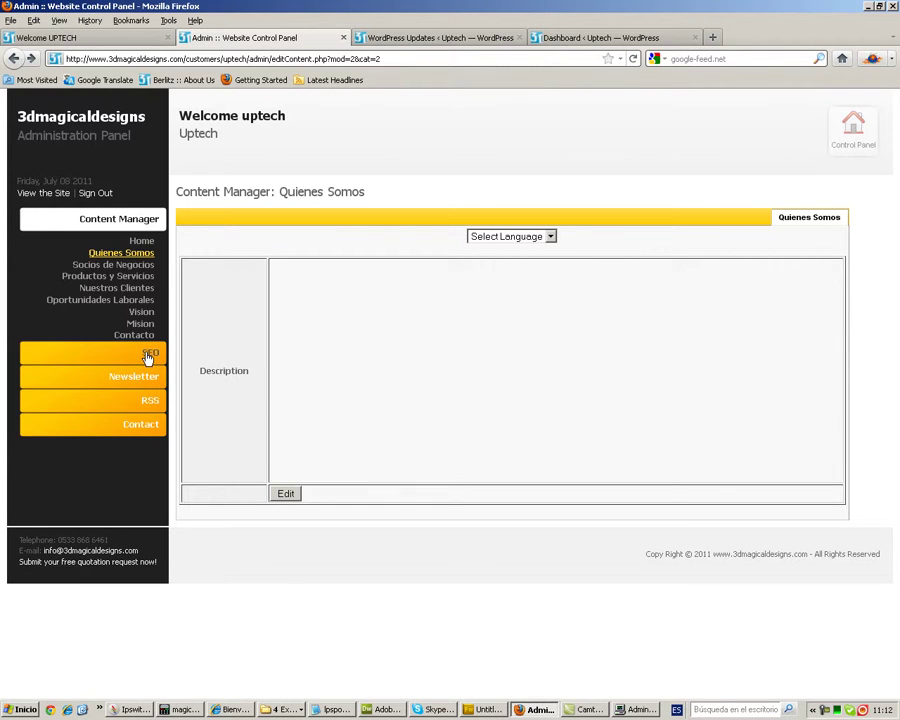
- Open the SEO page list and bring up the Edit SEO dialog for the Home row
left_click(148, 357)
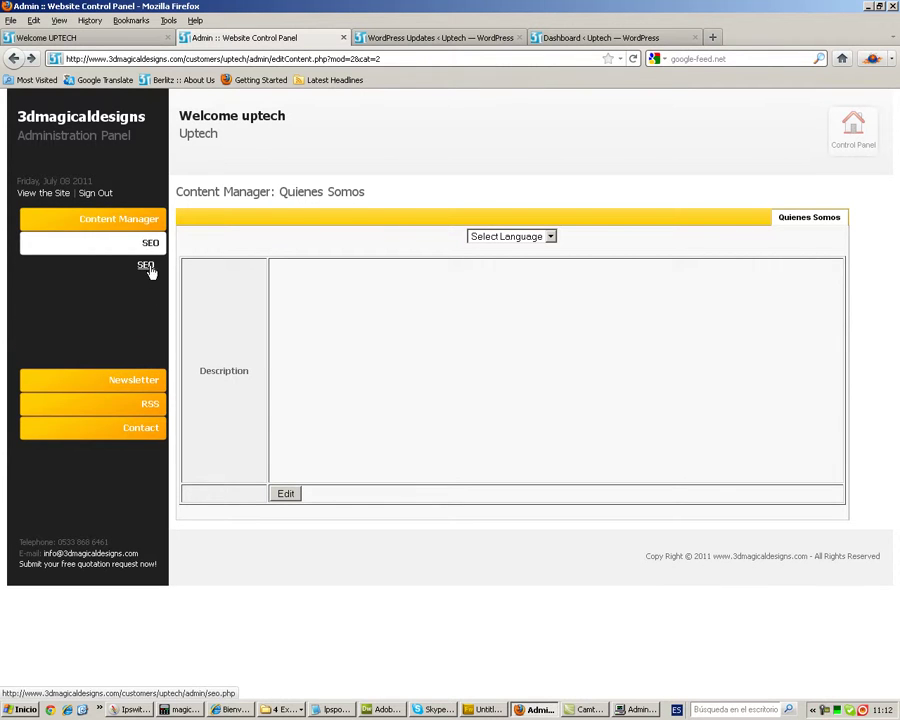
left_click(145, 266)
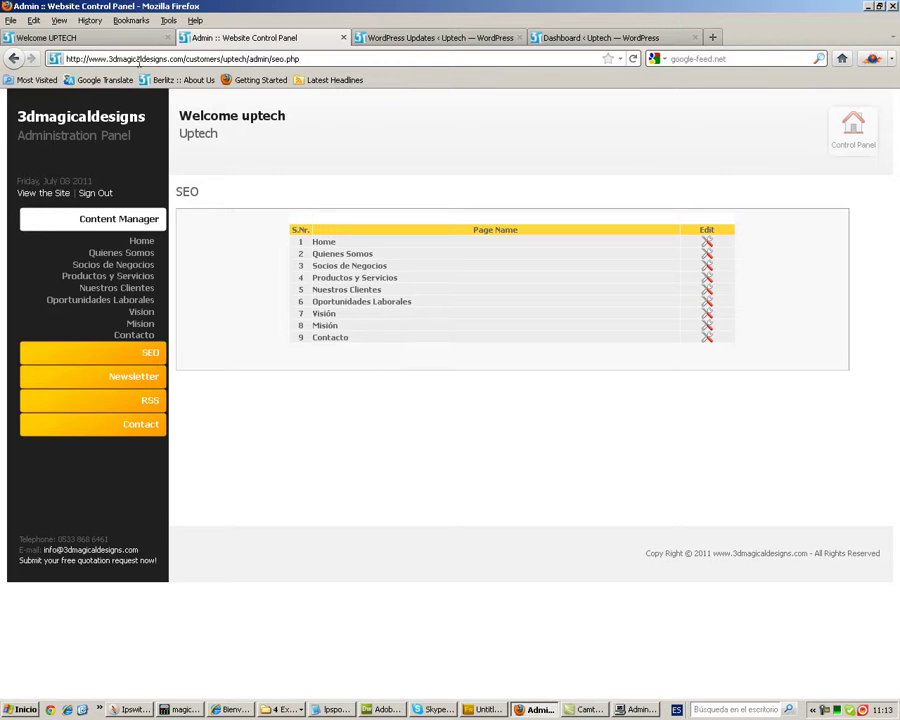
left_click(86, 38)
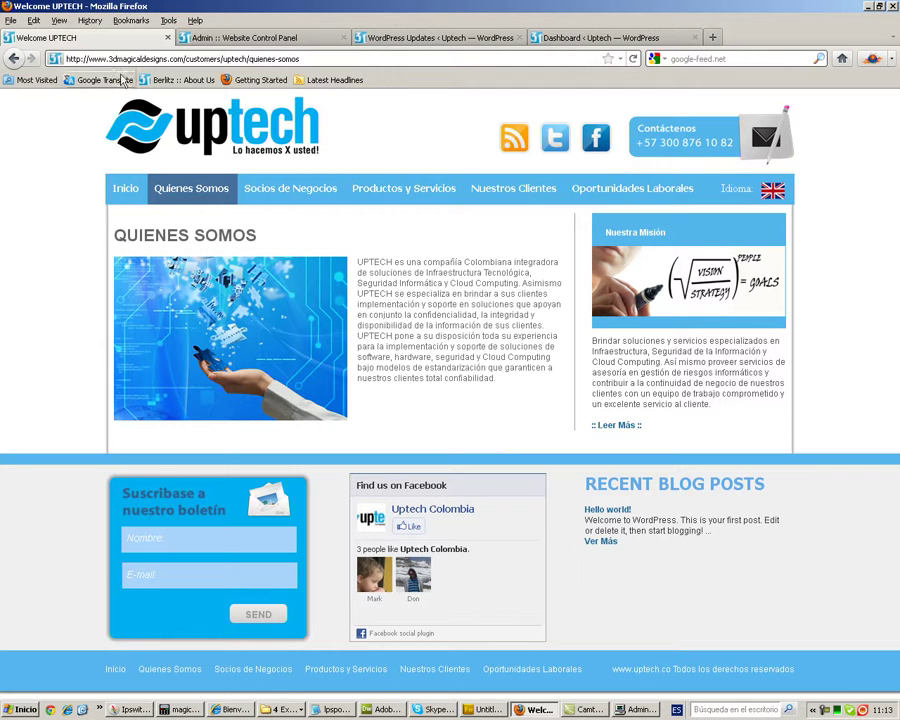
left_click(228, 39)
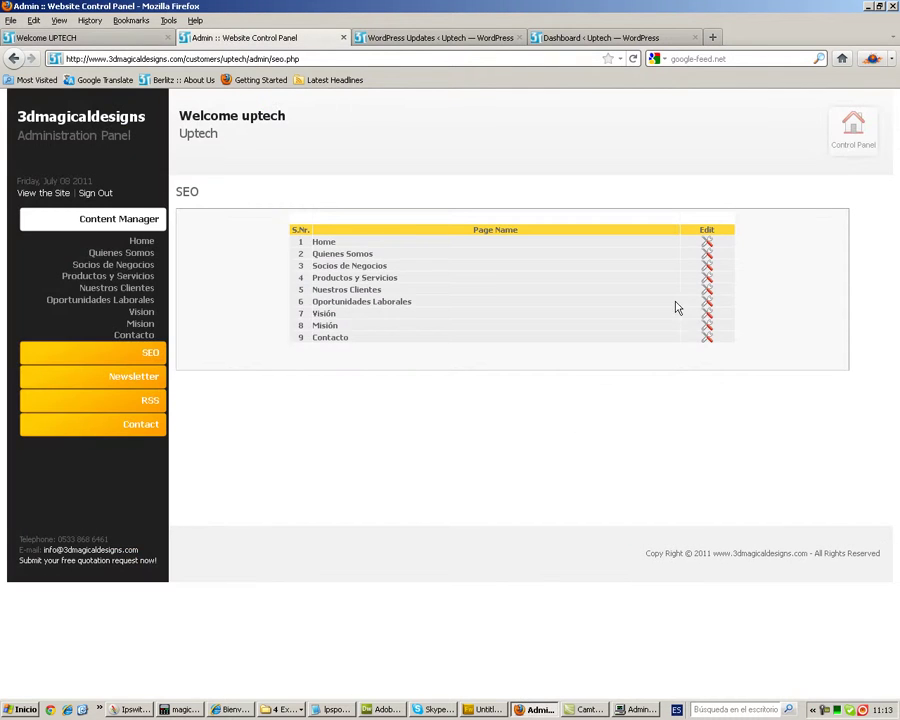
left_click(704, 244)
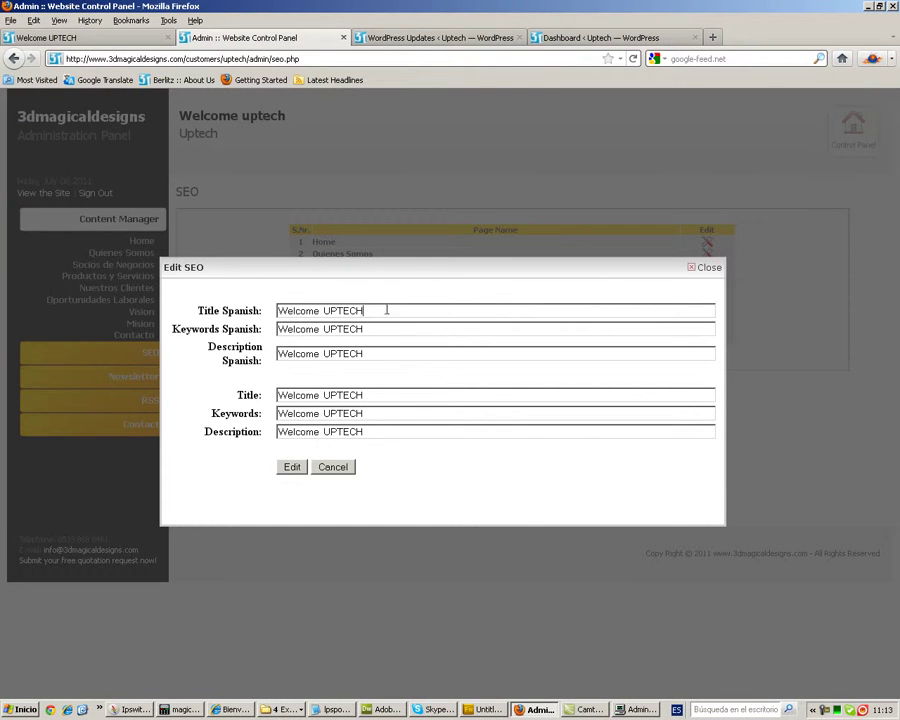
- Put 'Uptech Cloud Computing, Technology Services' into both the English and Spanish title fields
left_click_drag(388, 310, 284, 255)
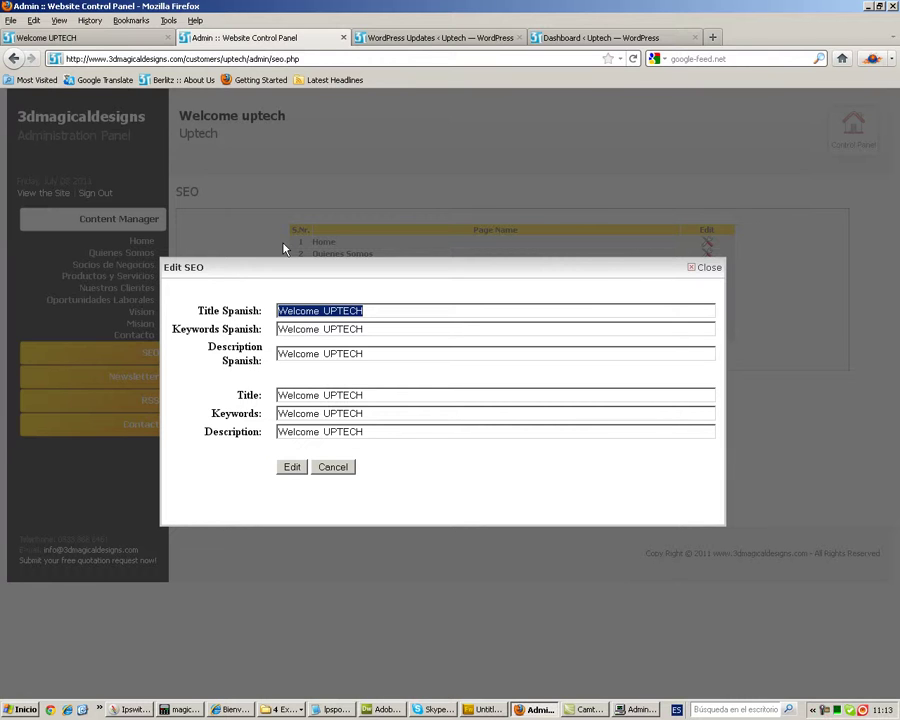
type("Uptech")
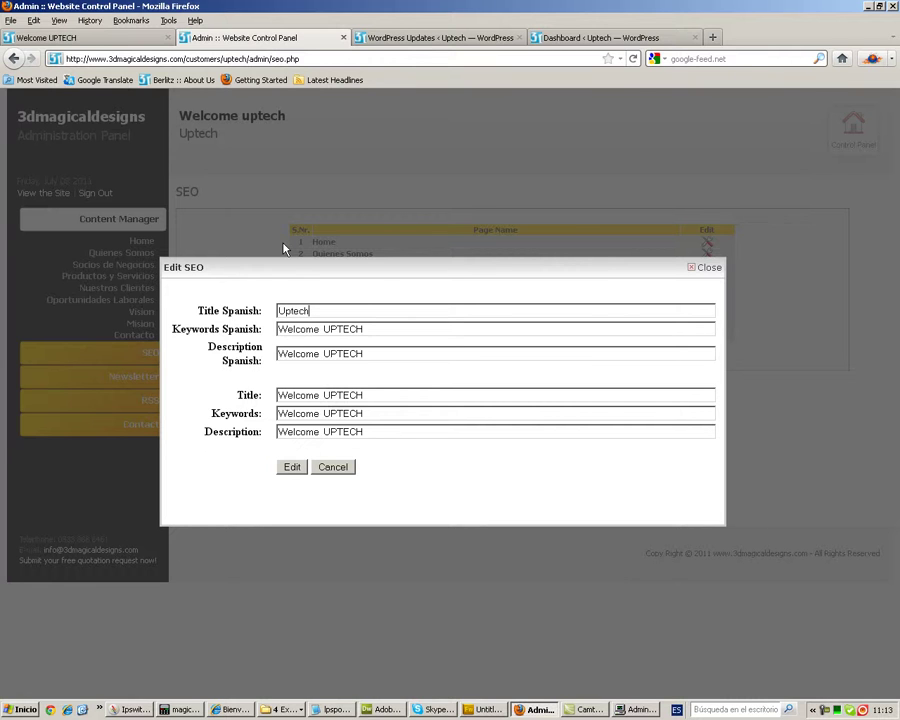
type("Cloud Computing, Technologi")
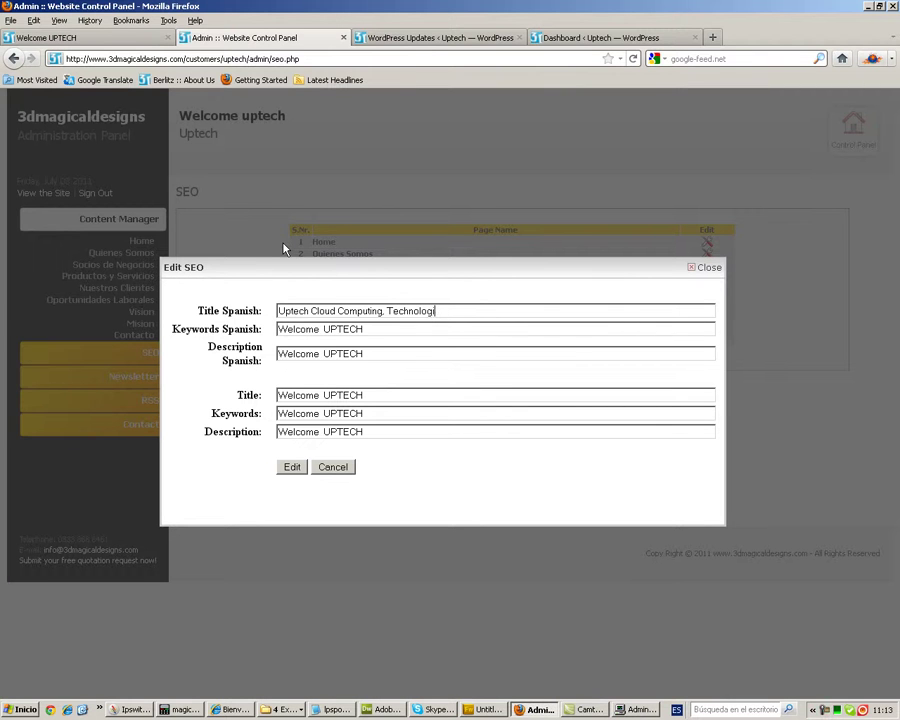
key("BackSpace")
type("y Services")
key("ctrl+a")
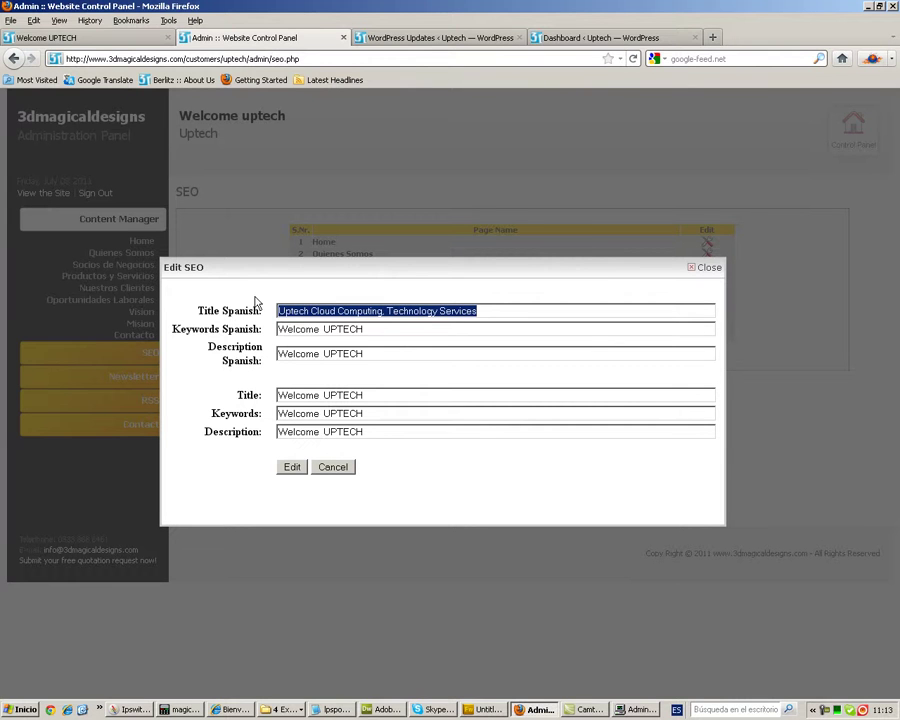
key("ctrl+x")
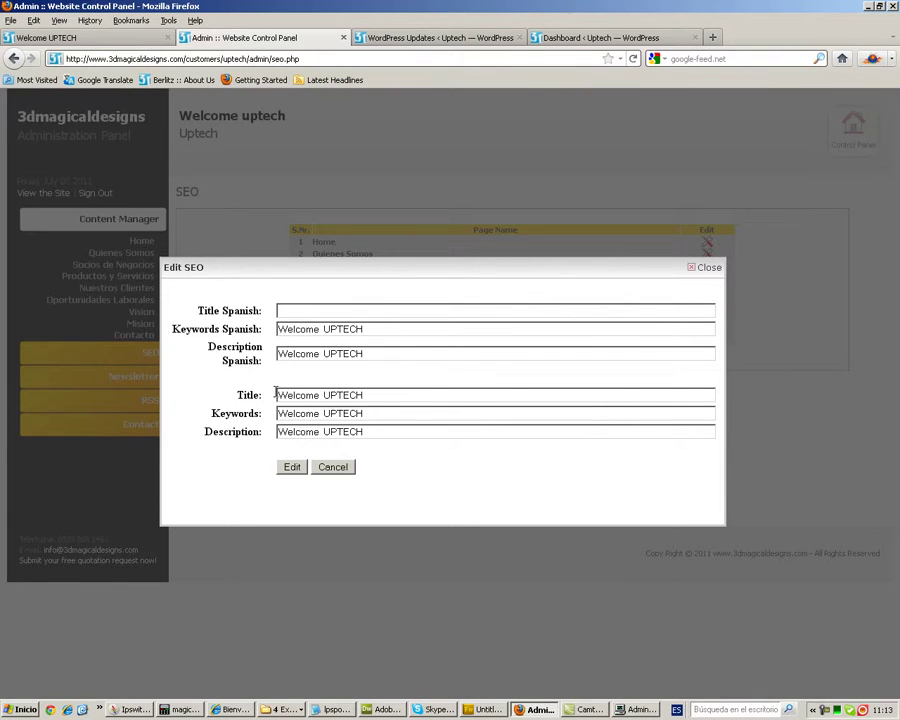
left_click_drag(377, 396, 260, 395)
key("ctrl+v")
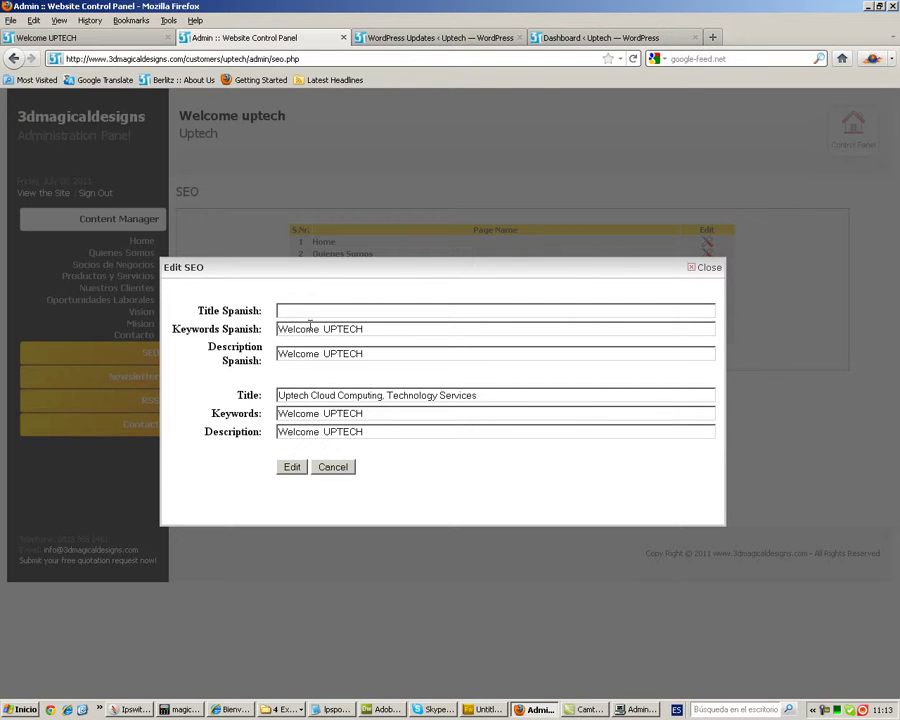
left_click(303, 311)
key("ctrl+v")
- Change the Spanish title ending to 'Servicios de Tecnología' and save the Home SEO settings
left_click_drag(386, 311, 490, 311)
type("Servici")
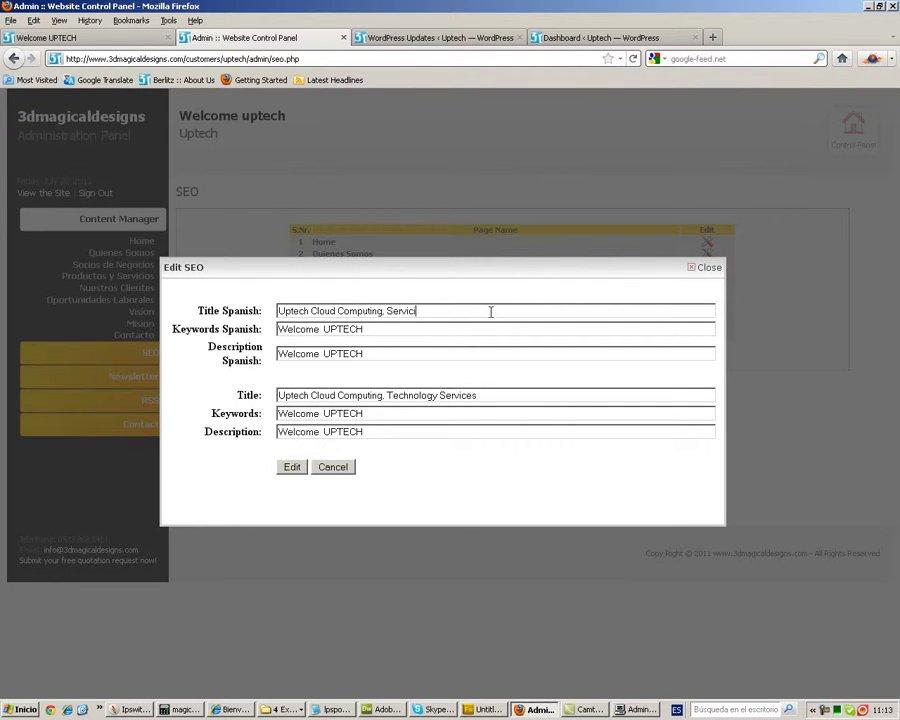
type("os de tecno")
key("BackSpace")
key("BackSpace")
key("BackSpace")
key("BackSpace")
key("BackSpace")
type("tec")
key("BackSpace")
key("BackSpace")
key("BackSpace")
type("Te")
left_click_drag(384, 328, 270, 324)
left_click_drag(389, 357, 274, 356)
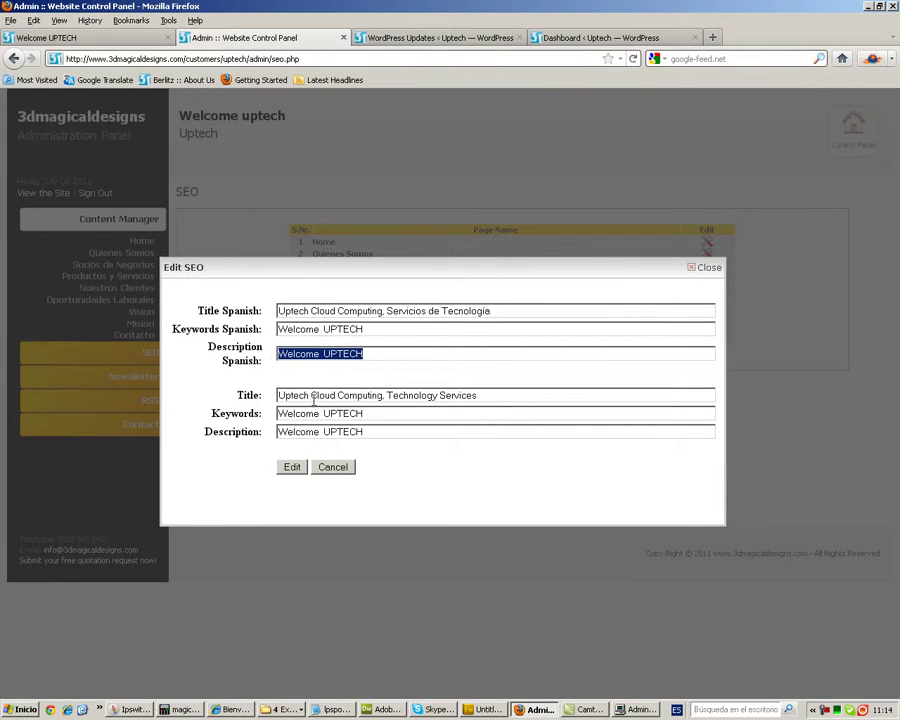
left_click(292, 468)
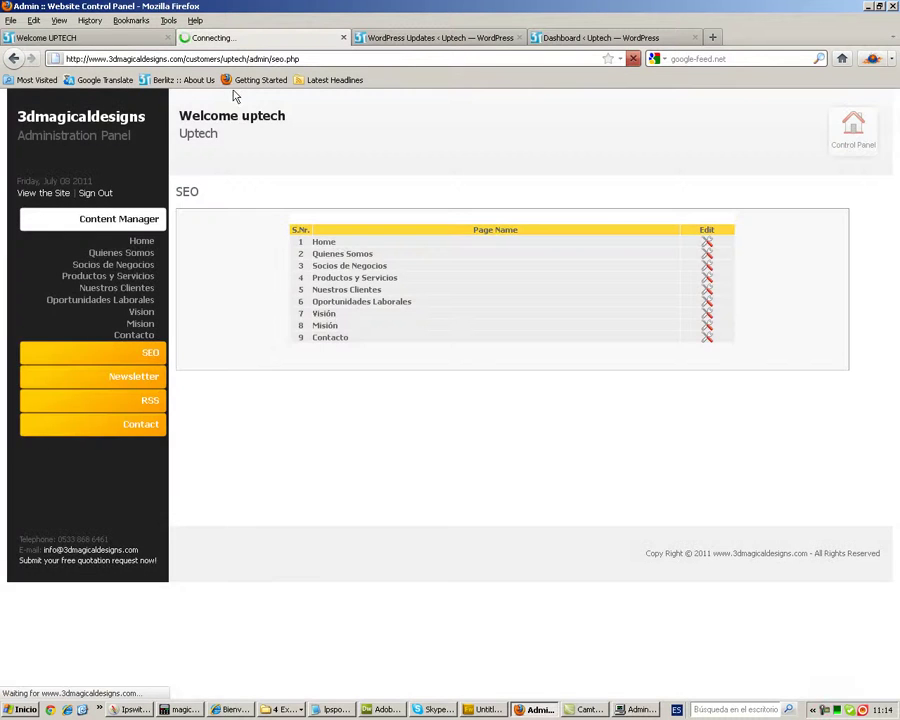
left_click(72, 40)
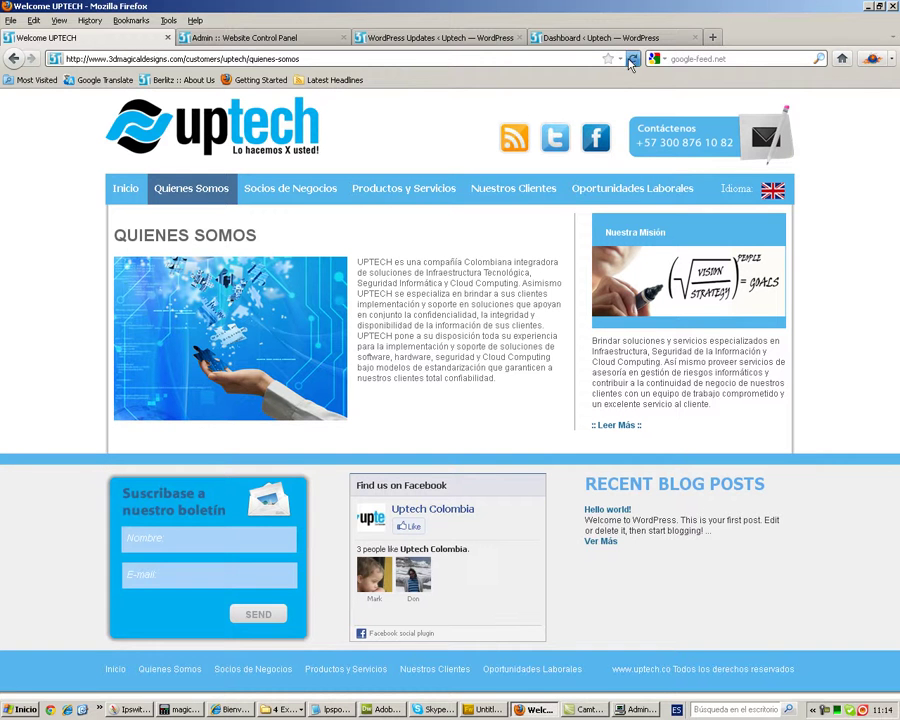
left_click(135, 190)
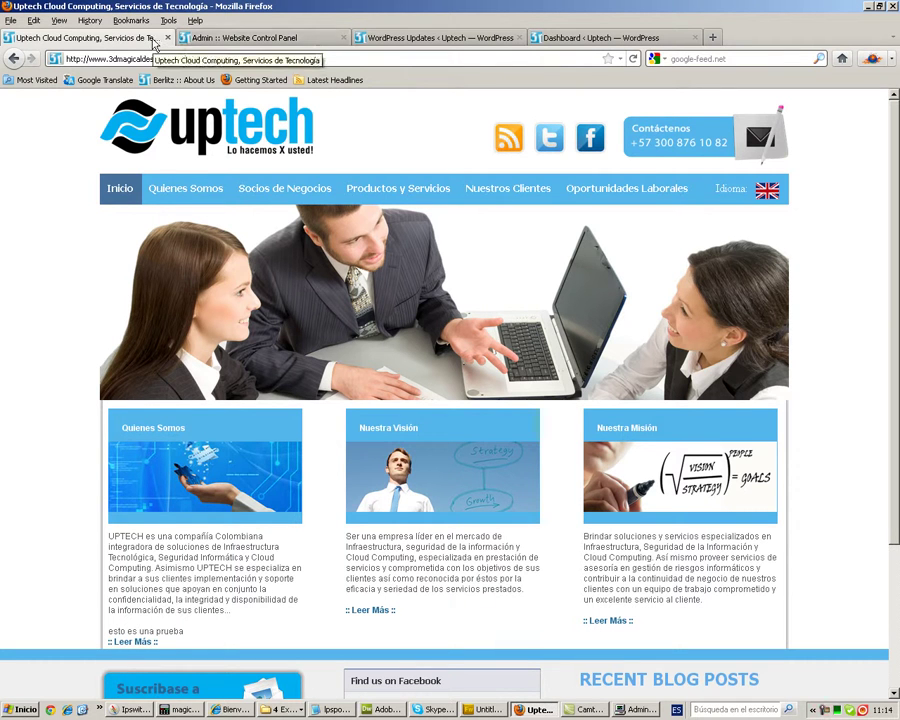
left_click(767, 192)
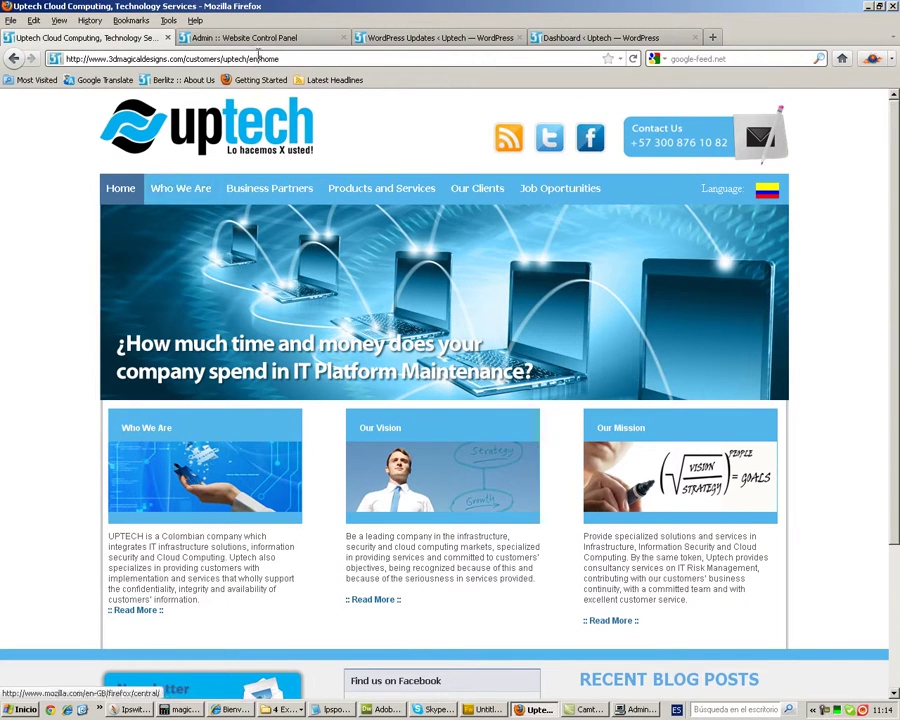
left_click(240, 37)
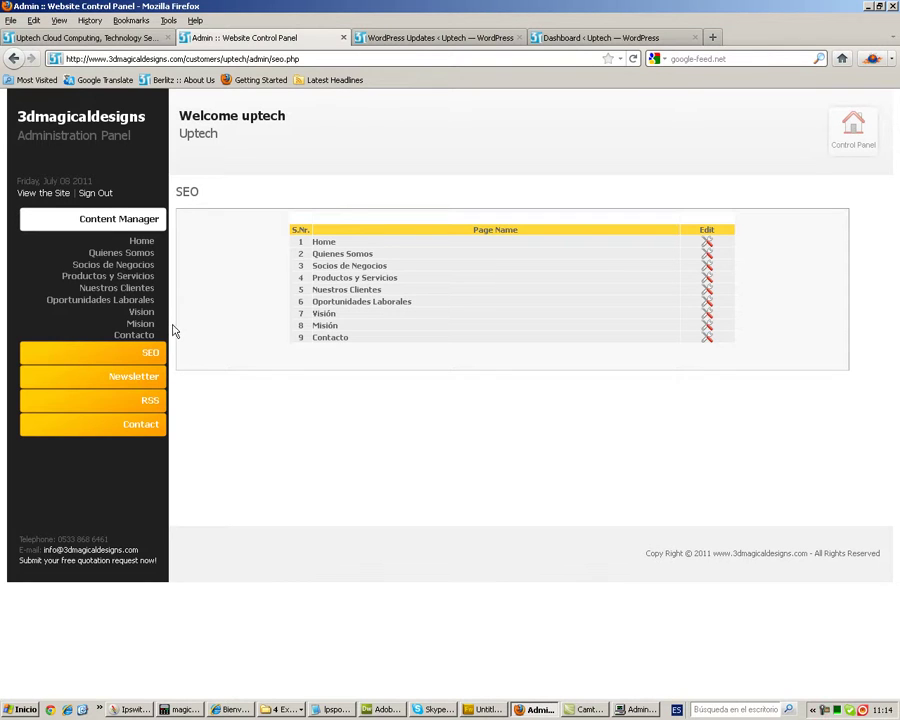
- Open the three-entry Newsletter Clients list and compare it with the live site's Newsletter Sign Up form
left_click(138, 377)
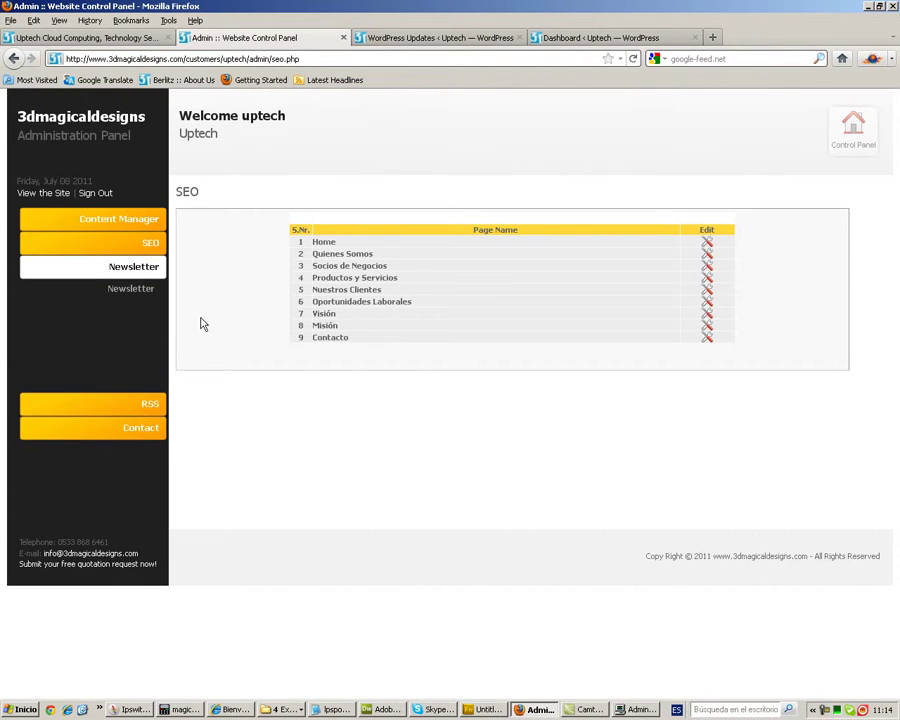
left_click(131, 289)
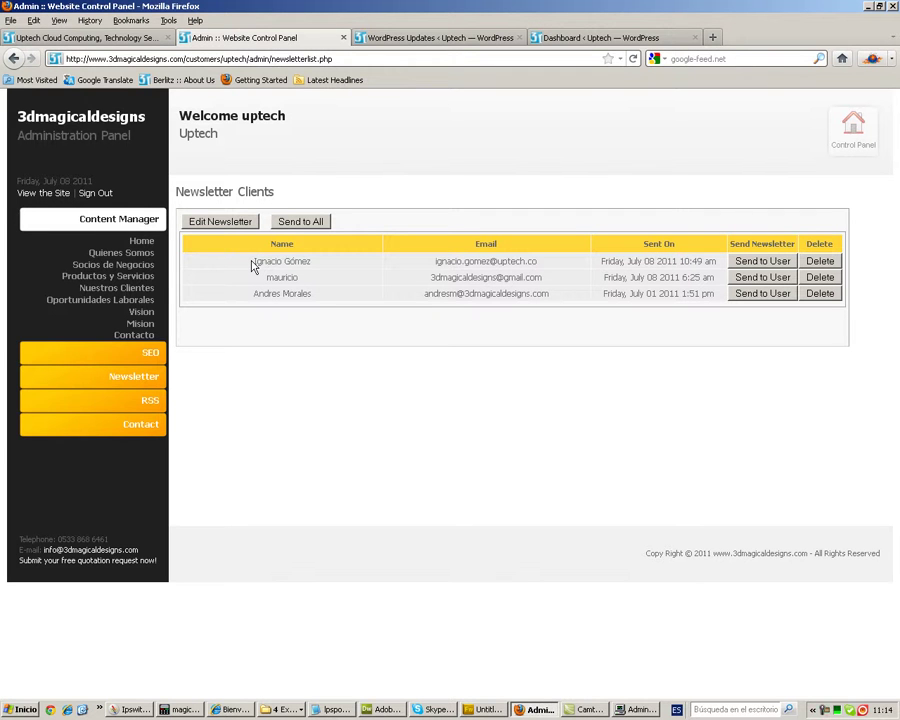
left_click(88, 38)
scroll(295, 494, "down", 4)
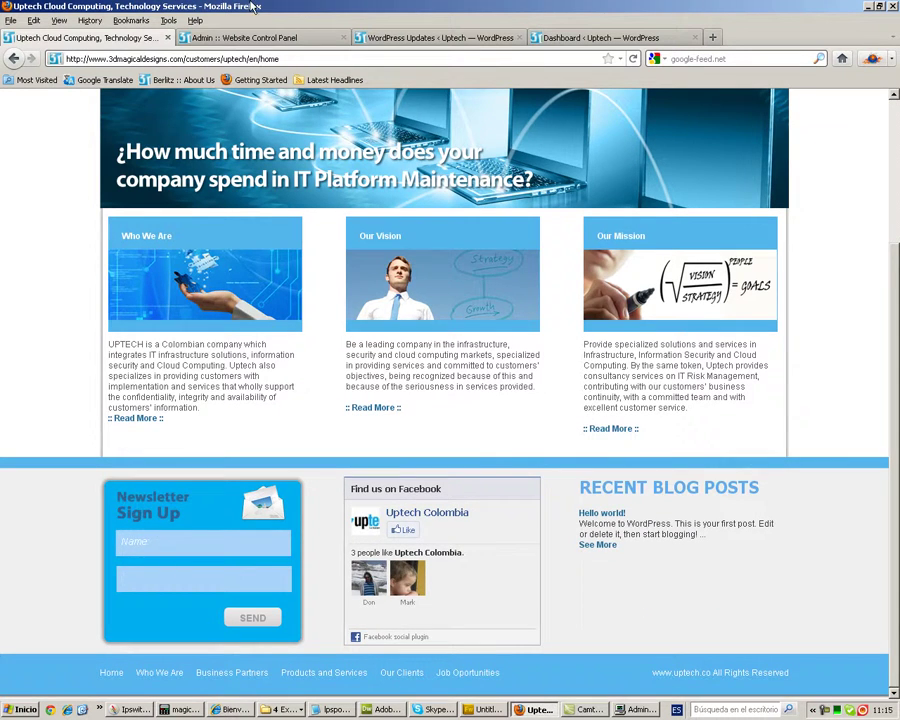
left_click(255, 38)
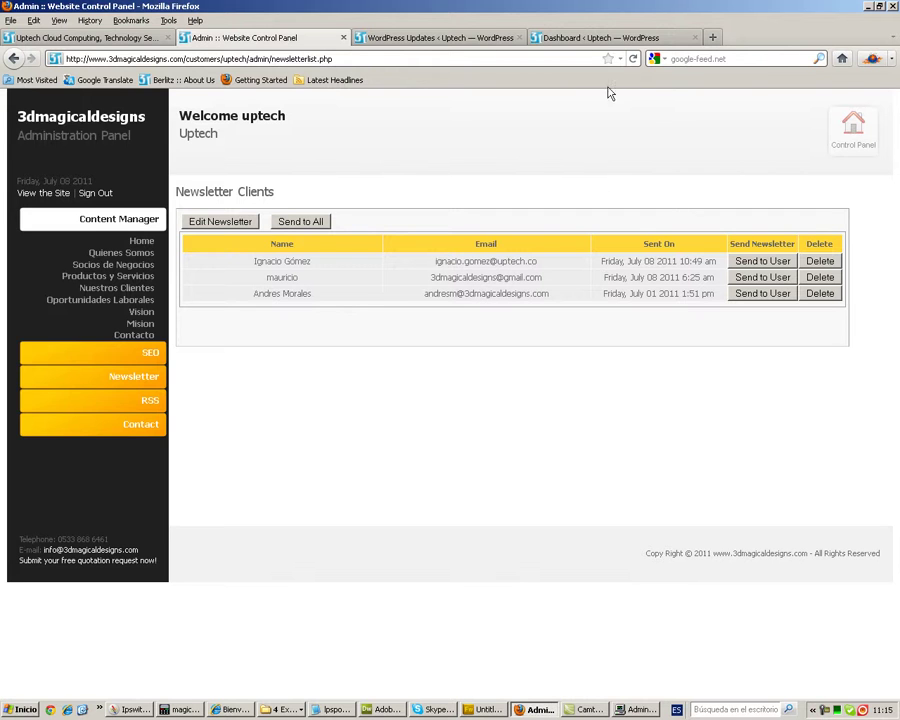
left_click(712, 37)
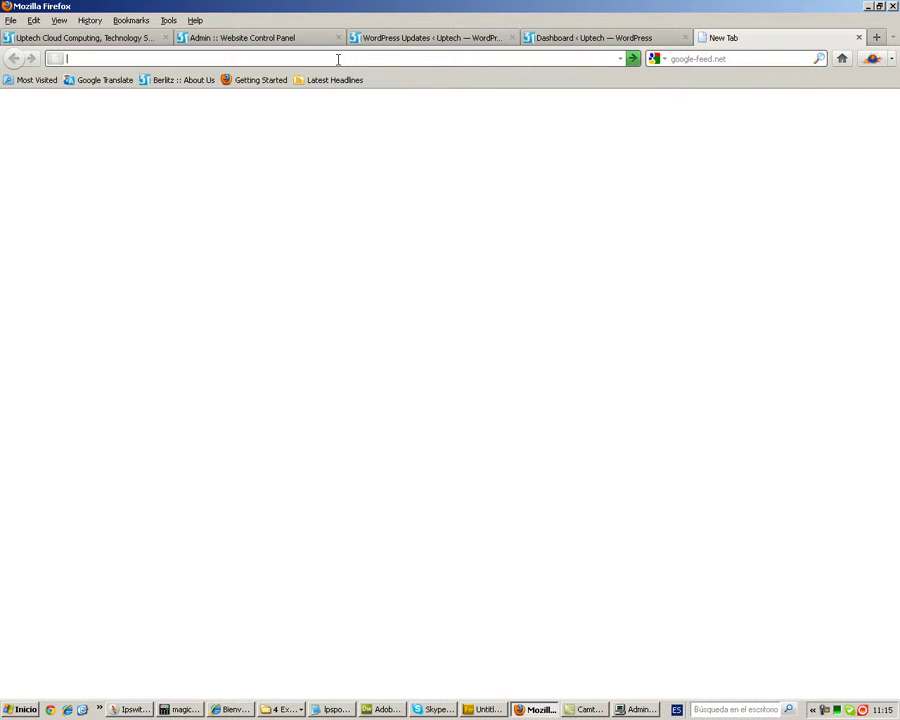
type("we")
key("BackSpace")
key("BackSpace")
type("3d")
key("Down")
key("End")
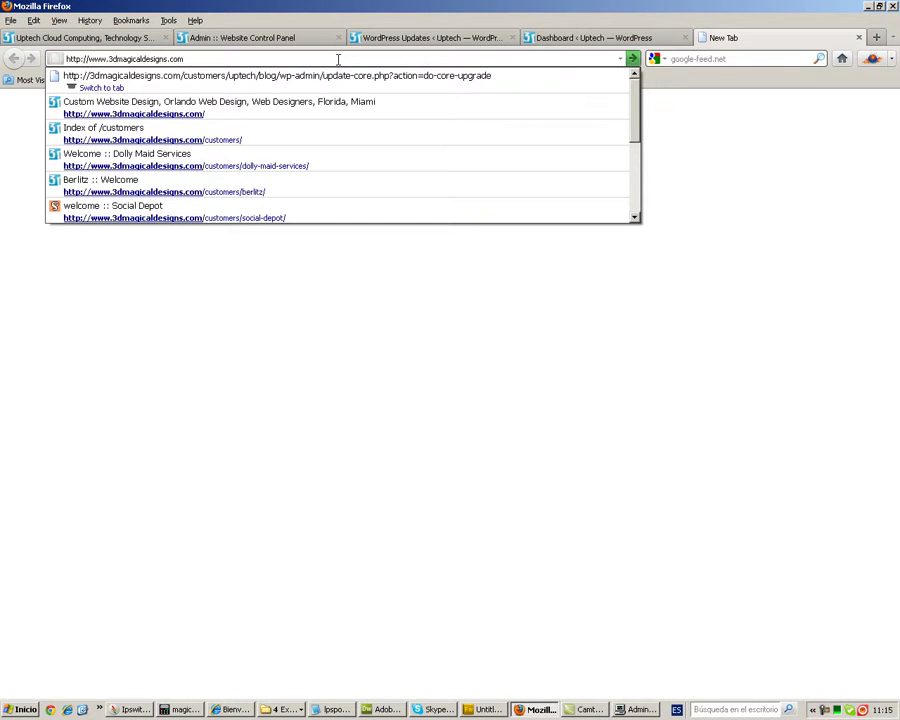
type(":2095")
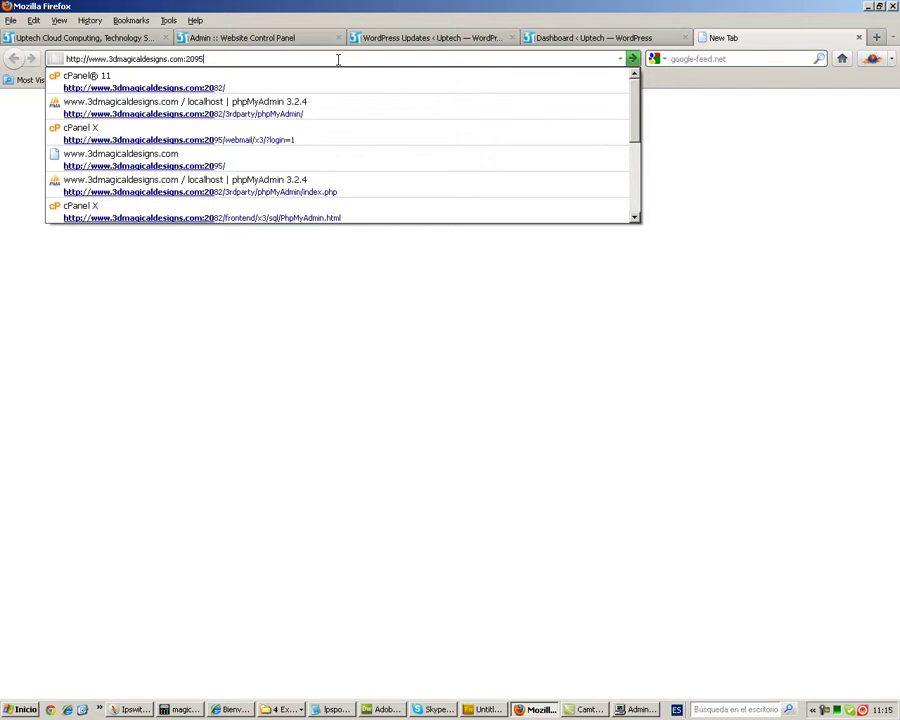
key("Return")
- Sign in to WebMail with the mailbox e-mail address and its password
key("Tab")
type("•••••••")
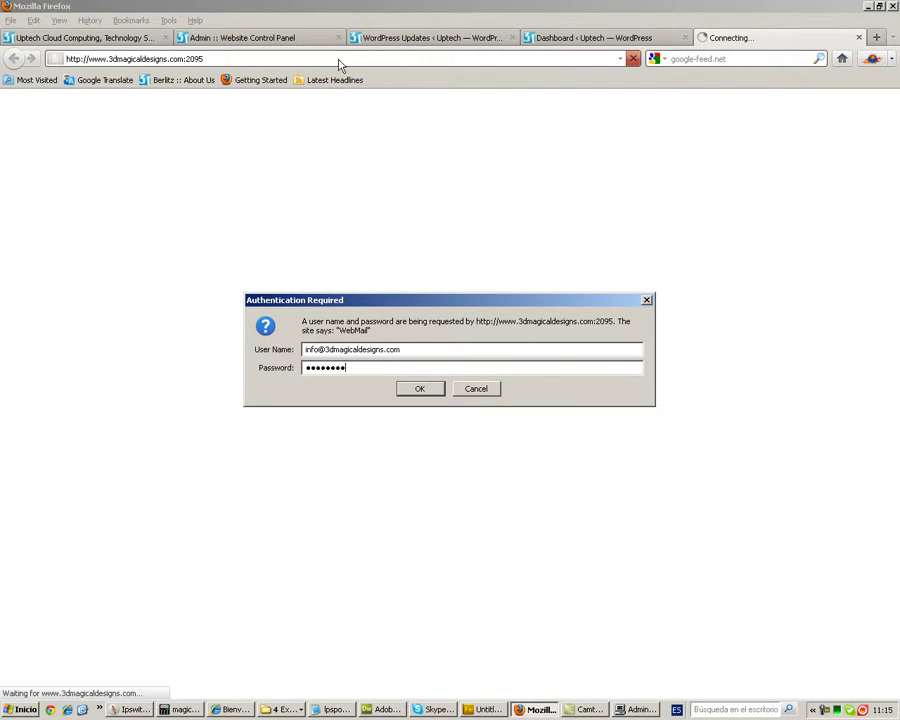
key("Return")
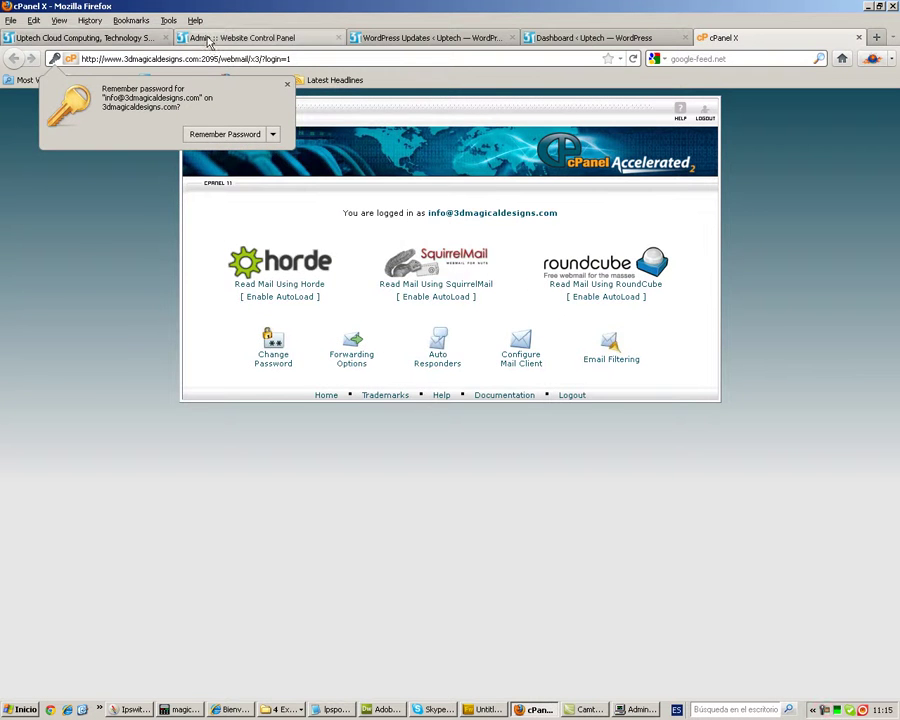
- Subscribe a test contact's name and e-mail to the Uptech newsletter, then return to webmail
left_click(75, 37)
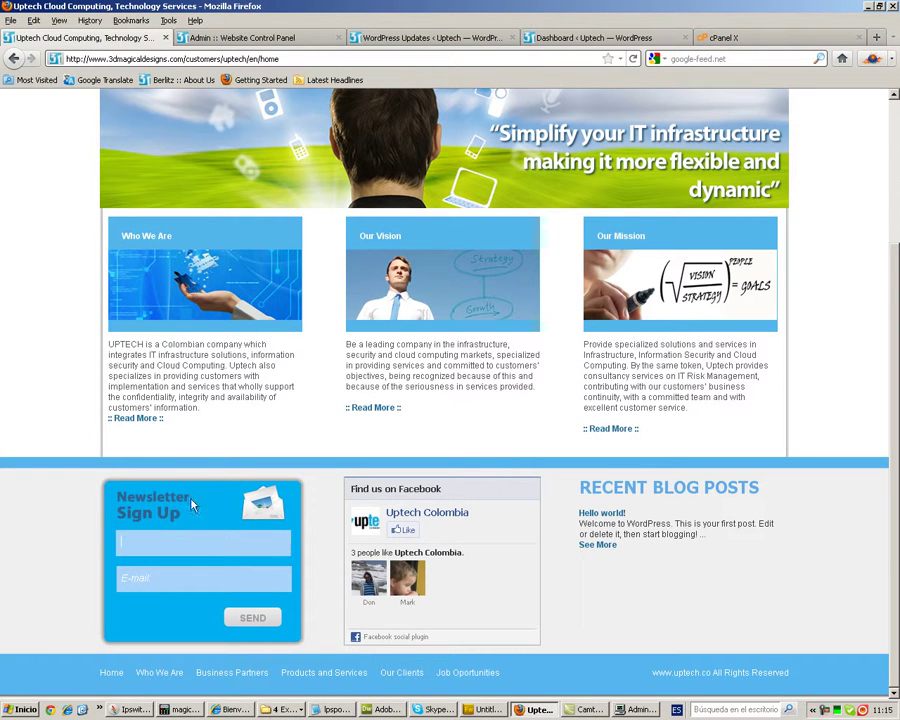
type("andrei")
key("Tab")
type("info")
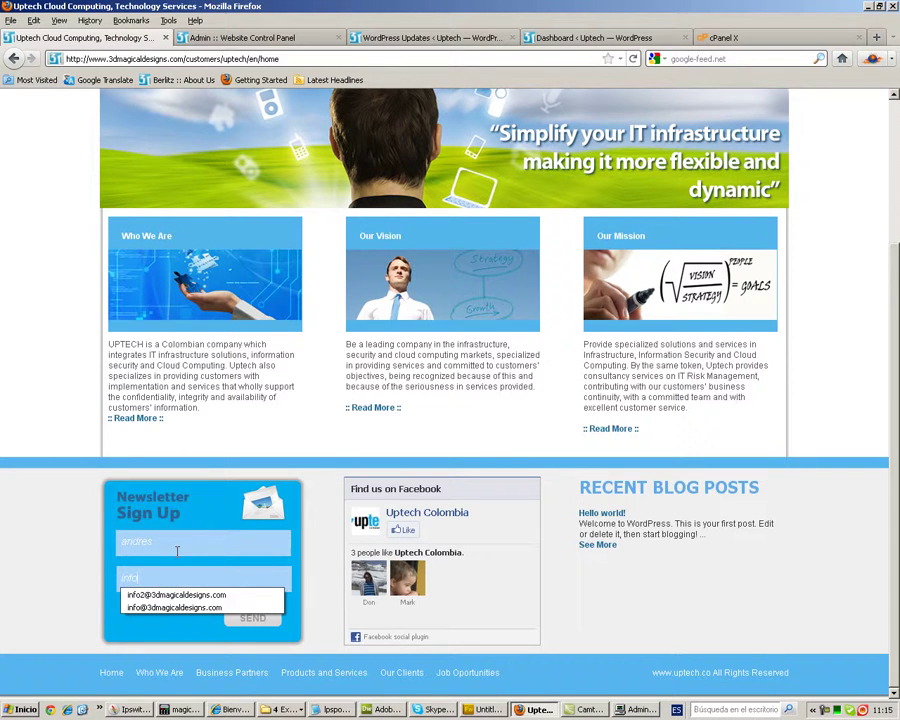
left_click(140, 596)
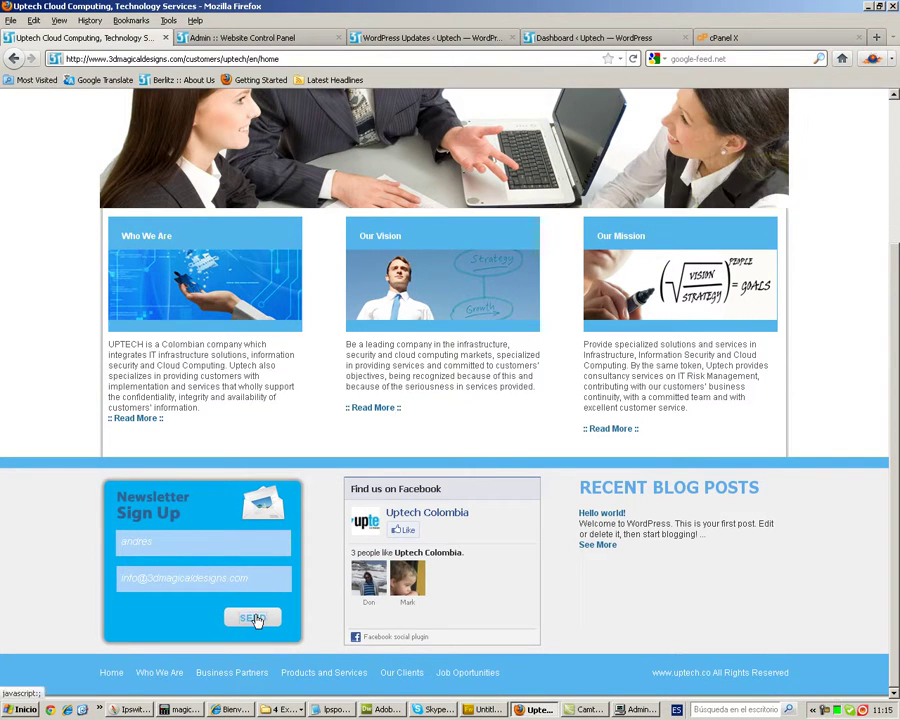
left_click(253, 617)
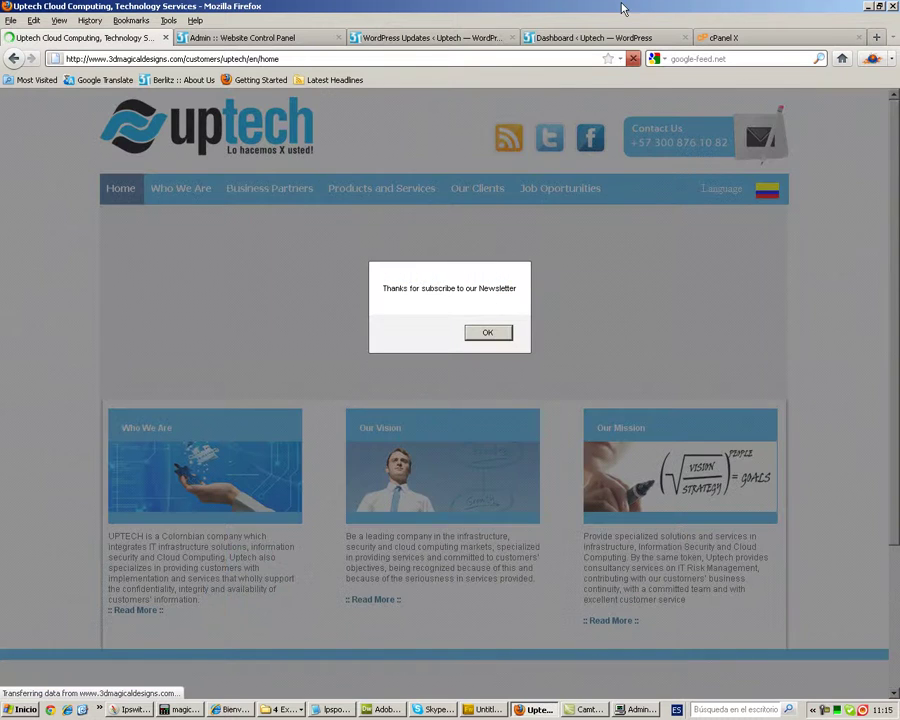
left_click(487, 333)
scroll(480, 340, "down", 4)
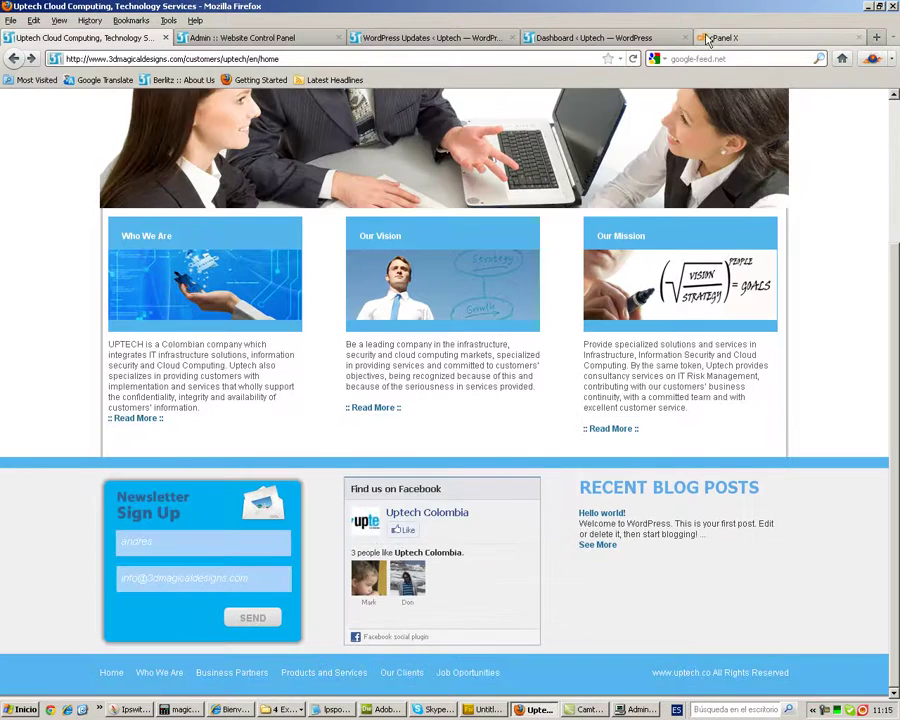
left_click(723, 38)
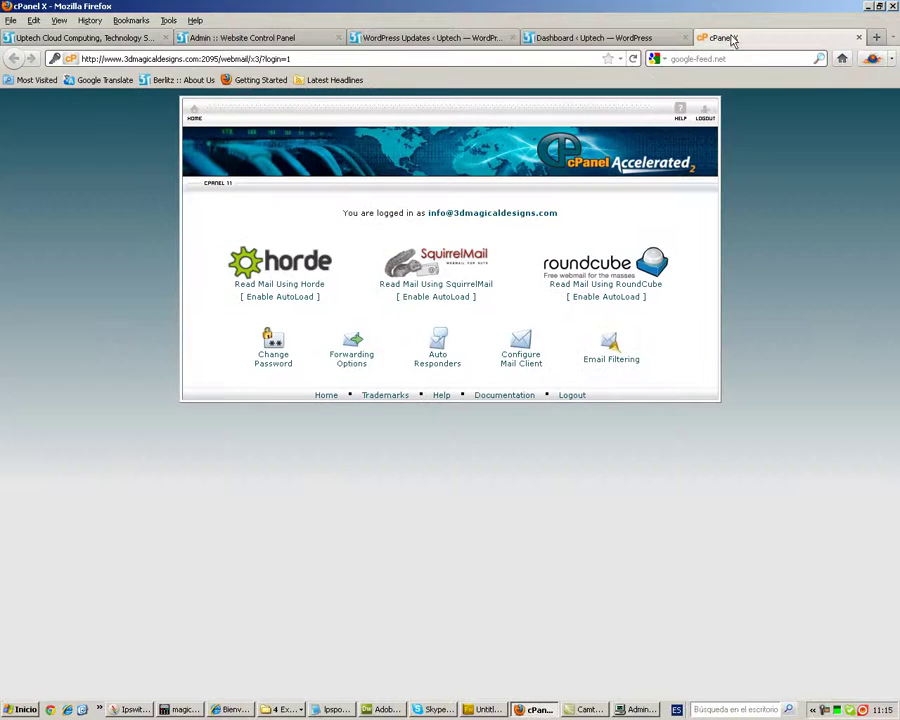
- Open the 'Uptech - Newsletter E-mail Notification' message in RoundCube with images shown
left_click(598, 265)
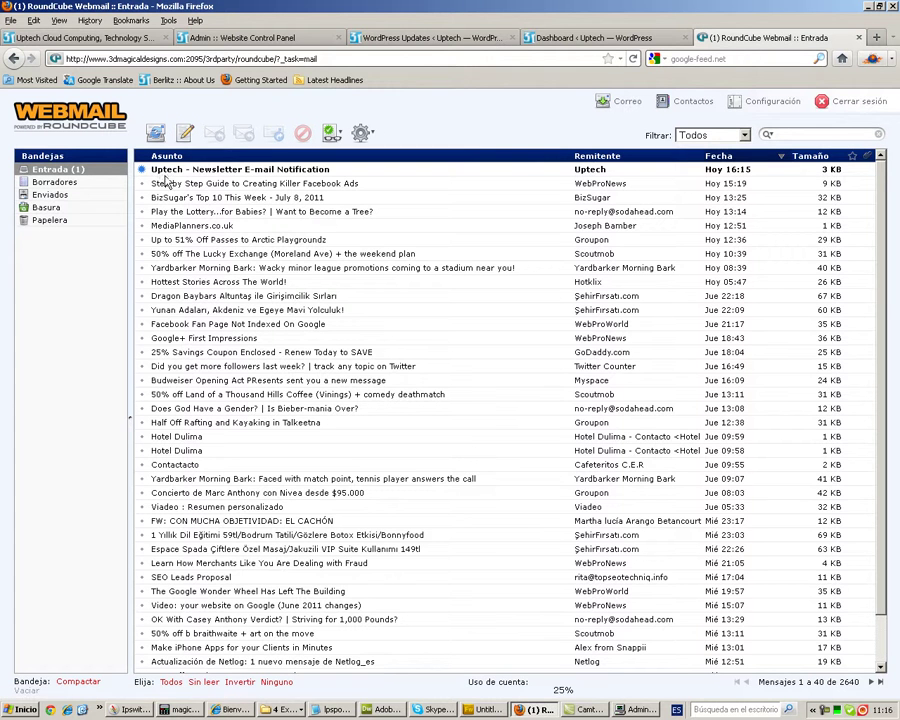
left_click(237, 172)
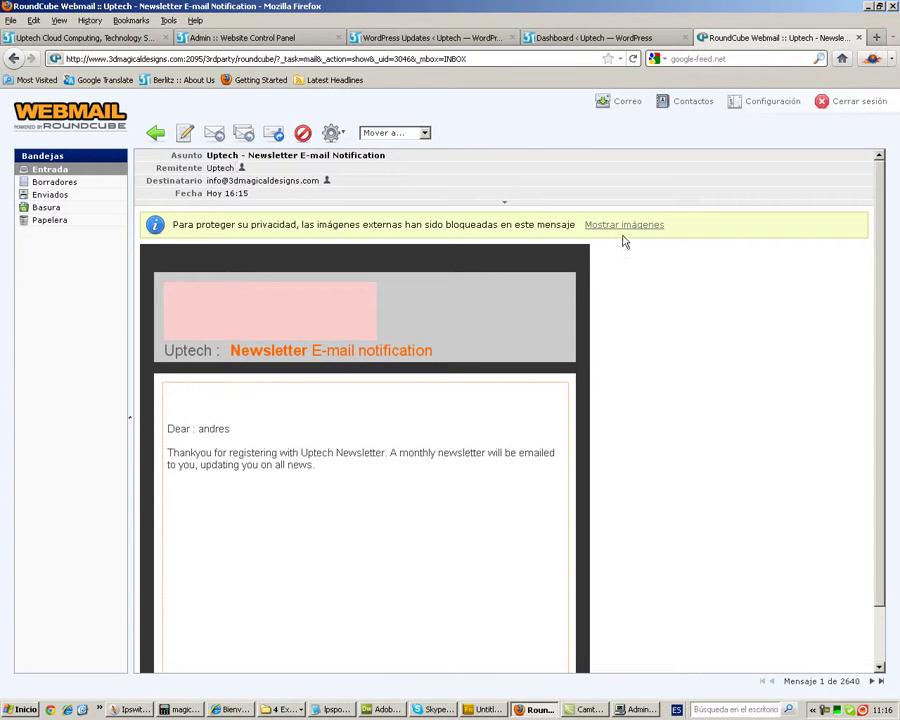
left_click(624, 226)
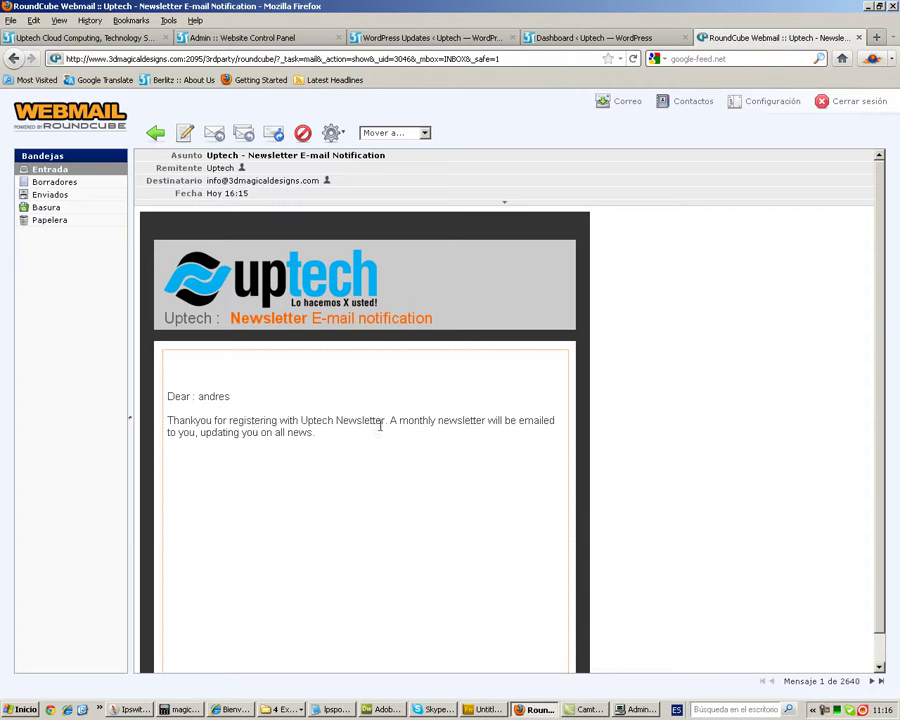
left_click_drag(386, 423, 313, 422)
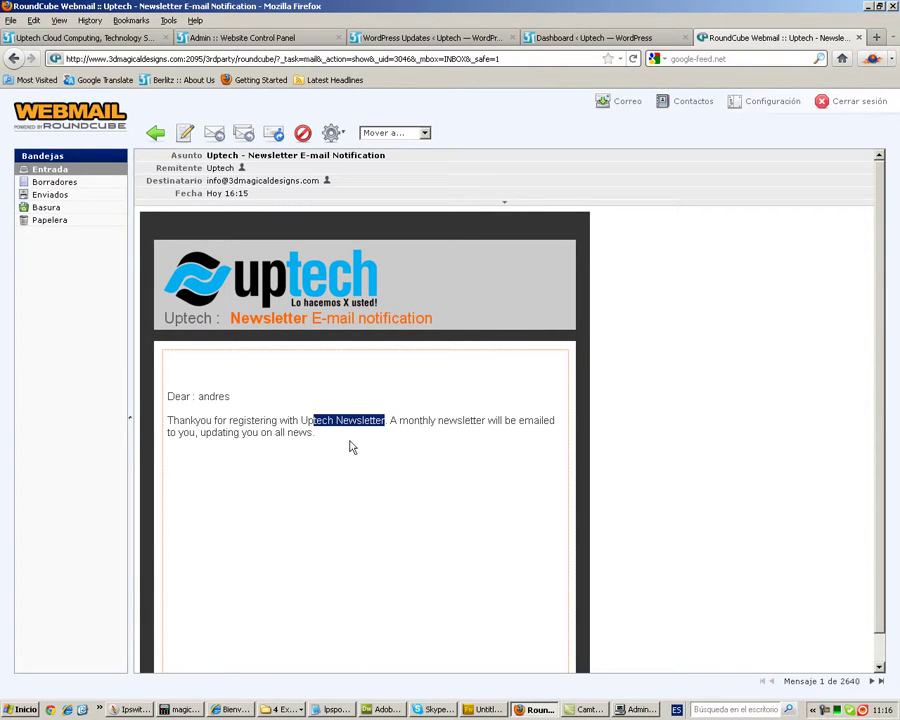
left_click_drag(315, 433, 224, 435)
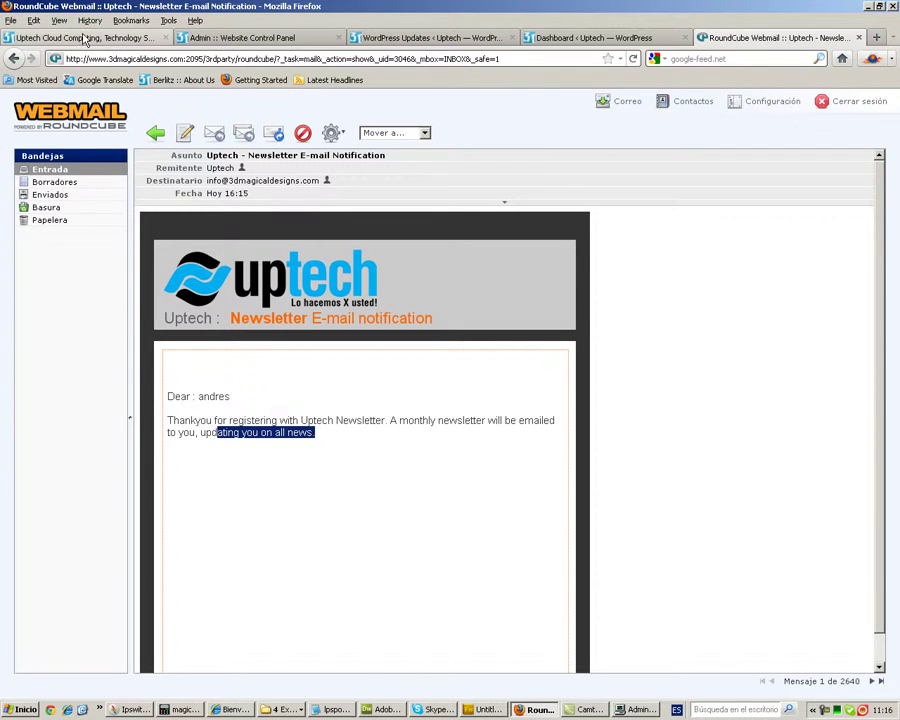
- Reload the admin Newsletter Clients list to show the new test subscriber
left_click(60, 37)
left_click(210, 37)
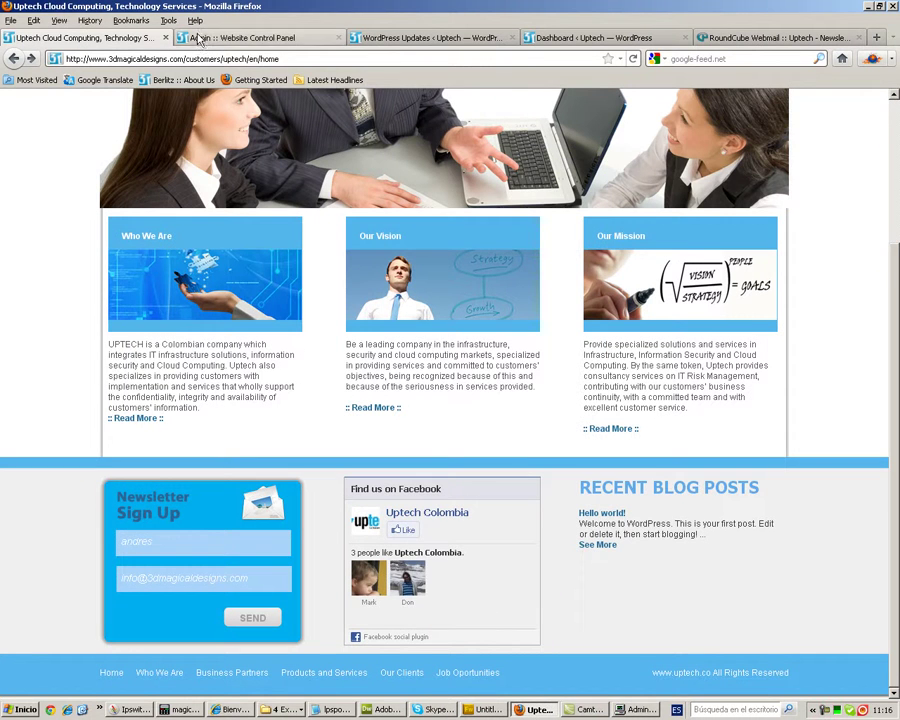
left_click(633, 59)
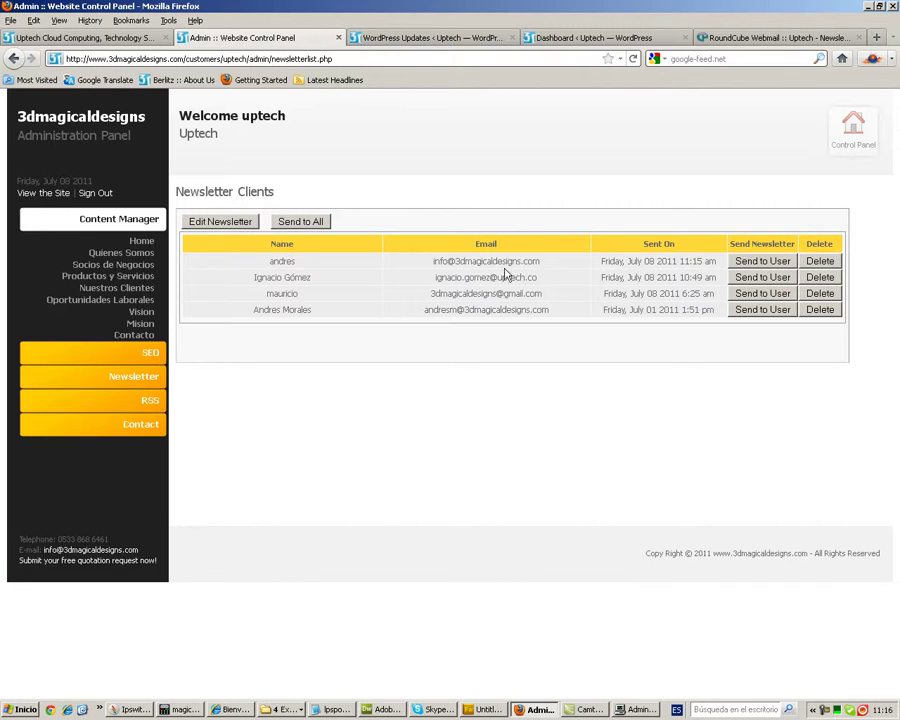
- Open the newsletter list from Newsletter Clients, showing only 'Newsletter Test'
left_click_drag(432, 262, 538, 261)
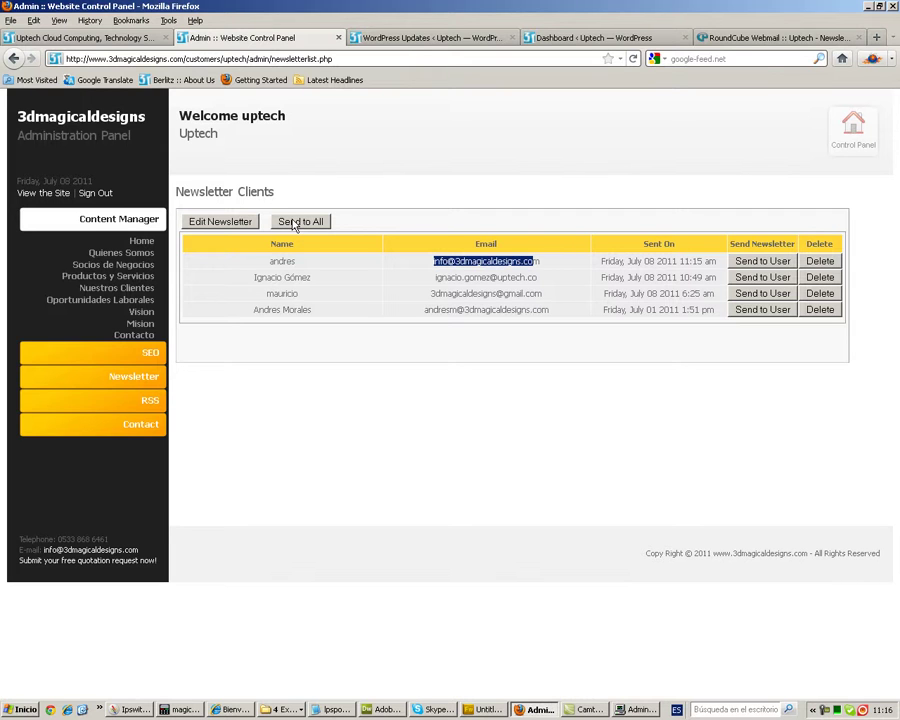
left_click(217, 224)
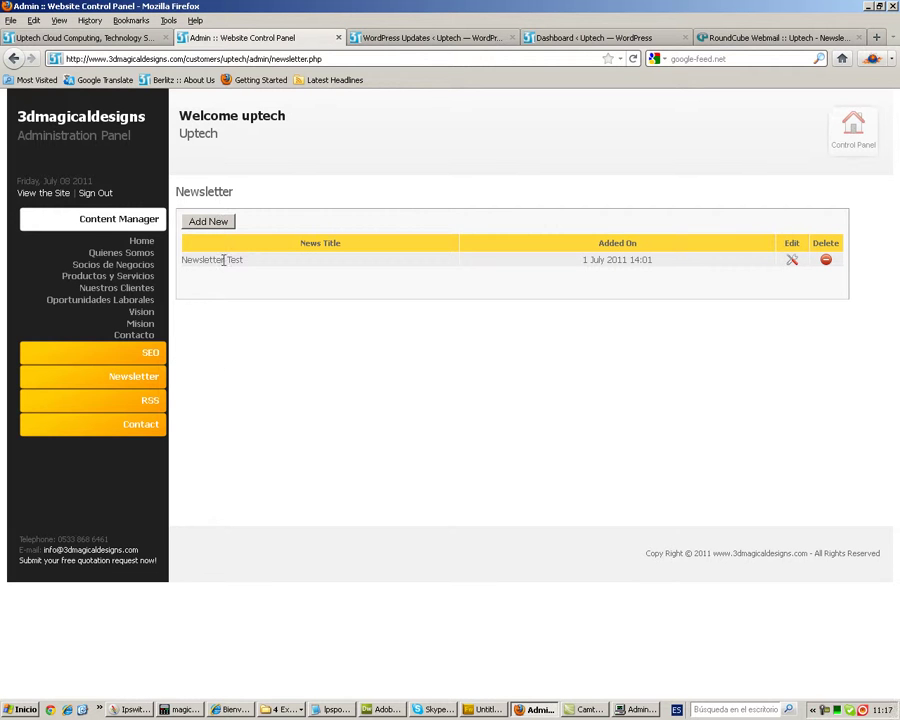
left_click_drag(243, 263, 199, 245)
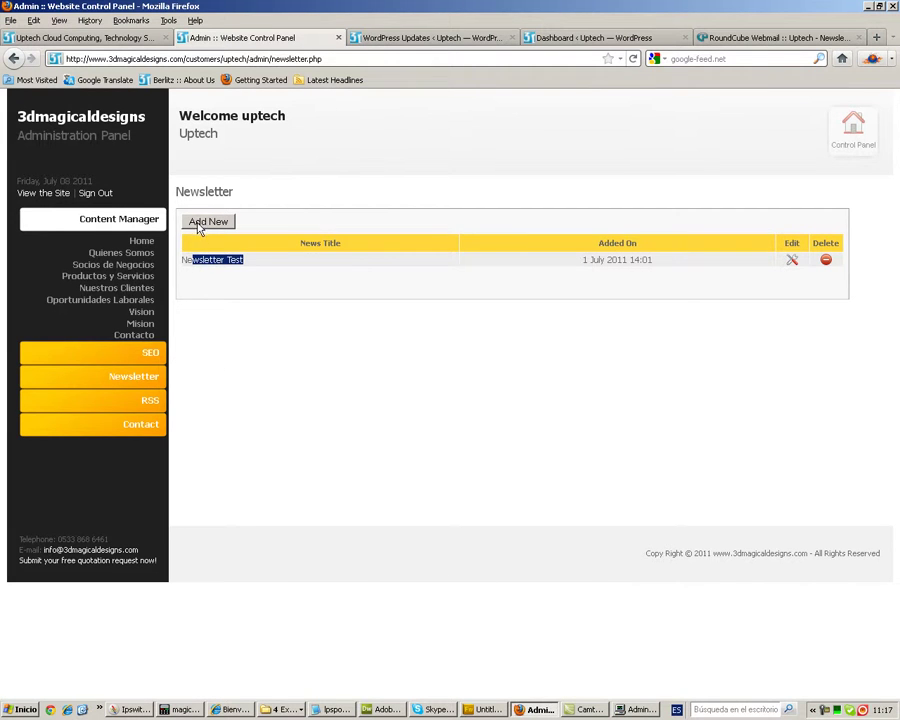
- Add and save newsletter 'Lanzamiento Uptech' with its body filled with repeated 'test' text
left_click(198, 224)
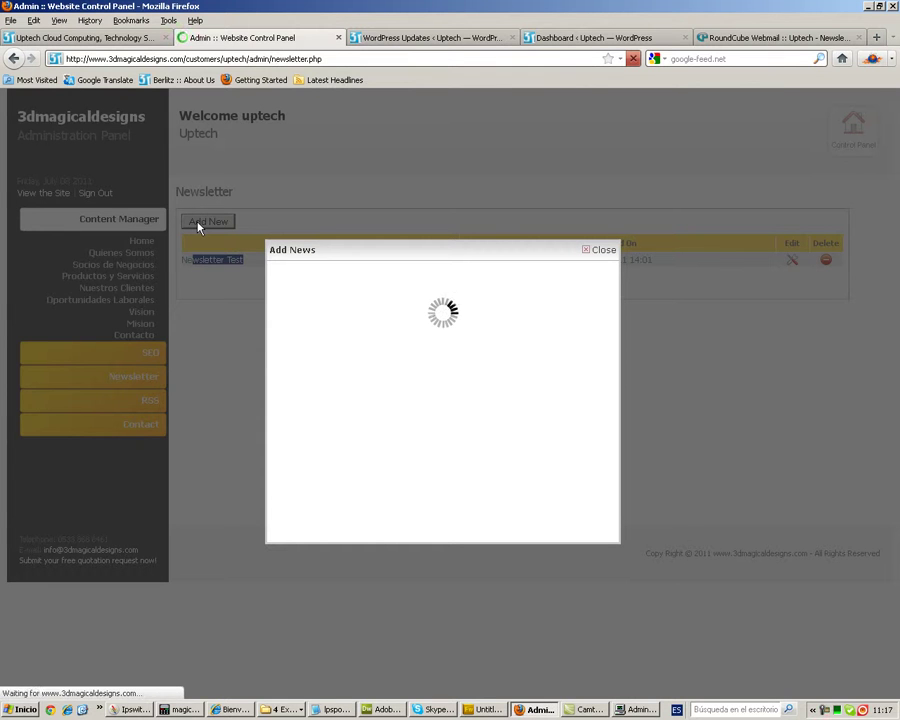
left_click(362, 290)
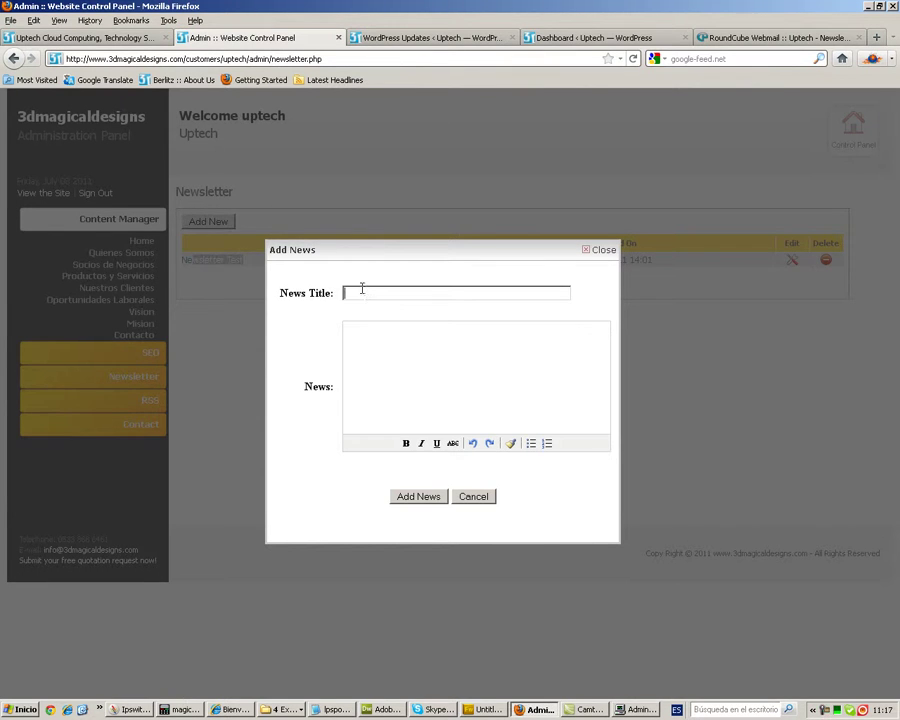
type("Lanza")
left_click(372, 347)
left_click_drag(398, 335, 344, 332)
left_click(378, 334)
left_click(378, 338)
key("ctrl+v")
key("ctrl+v")
key("ctrl+v")
key("ctrl+v")
key("ctrl+v")
key("ctrl+v")
key("ctrl+v")
key("ctrl+v")
key("ctrl+v")
key("ctrl+v")
key("ctrl+v")
key("ctrl+v")
key("ctrl+v")
key("ctrl+v")
key("ctrl+v")
key("ctrl+v")
key("ctrl+v")
key("ctrl+v")
key("ctrl+v")
key("ctrl+v")
key("ctrl+v")
key("ctrl+v")
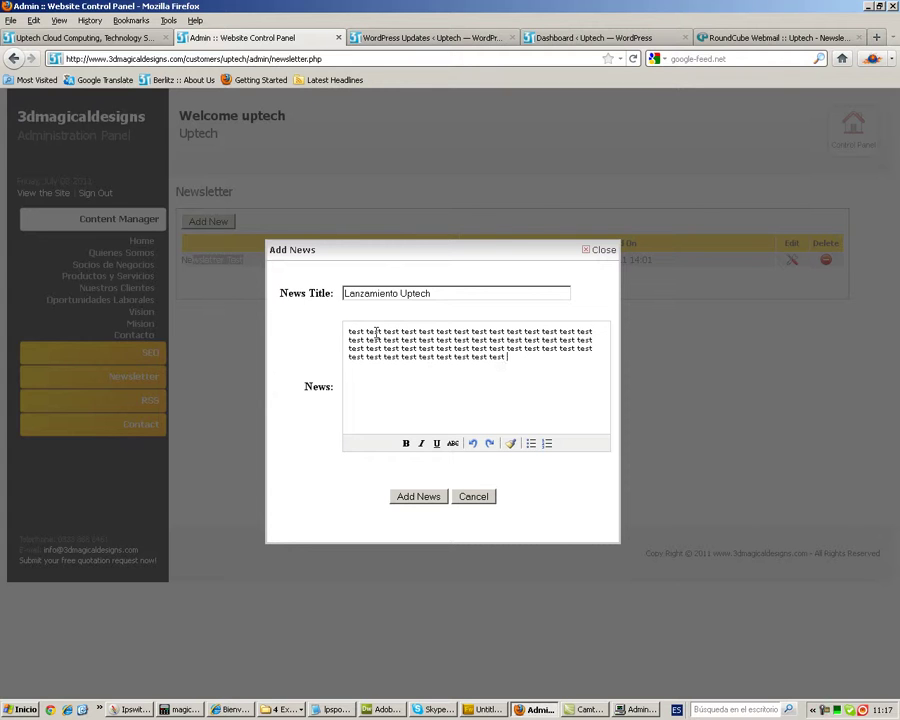
left_click(420, 497)
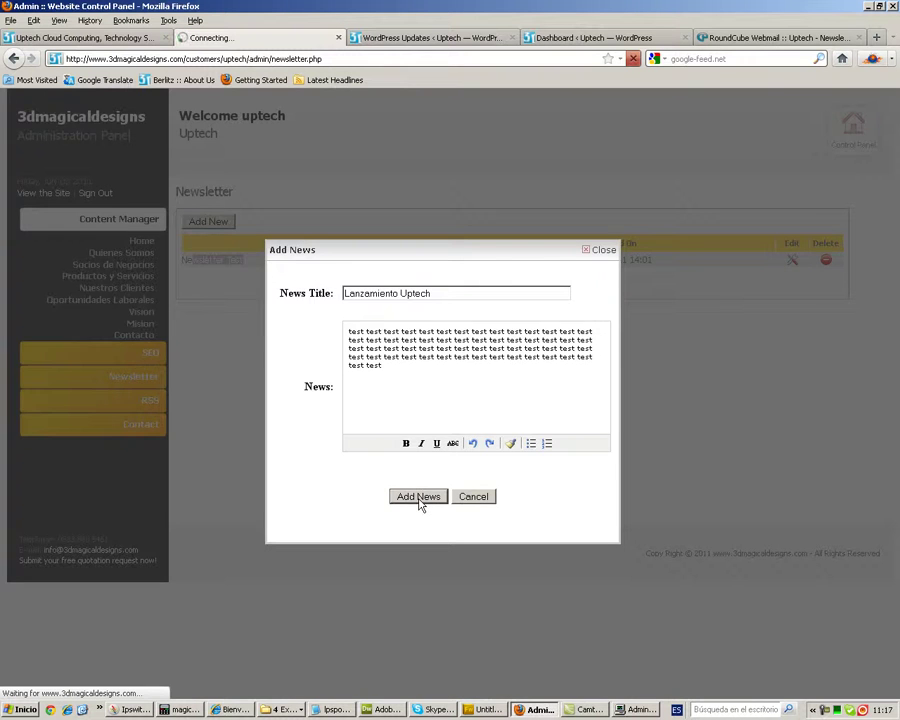
left_click(487, 332)
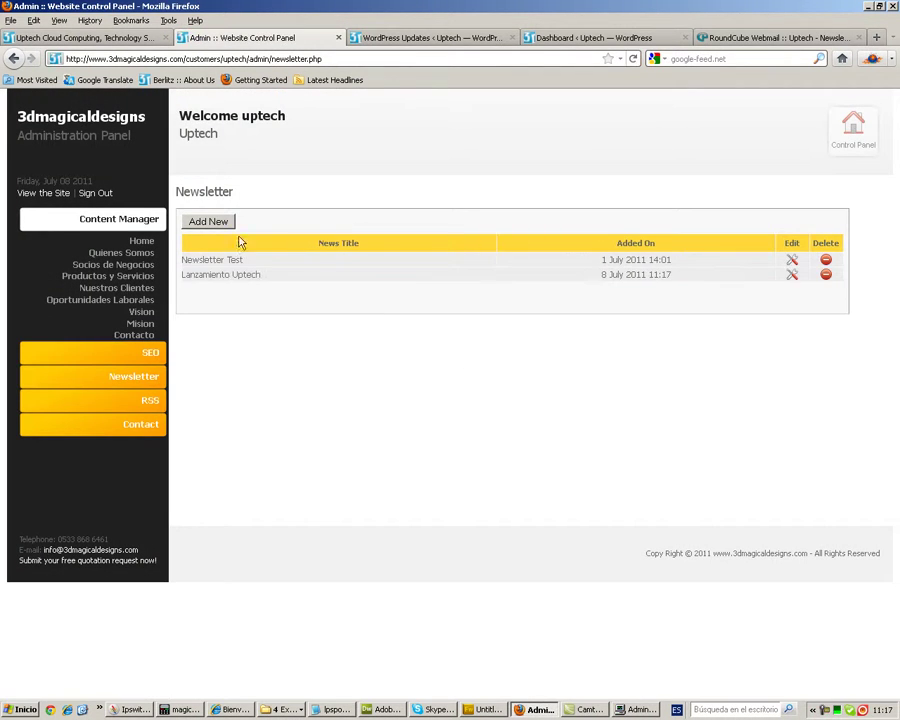
- Send the 'Lanzamiento Uptech' newsletter to the first client in Newsletter Clients
left_click(152, 377)
left_click(137, 289)
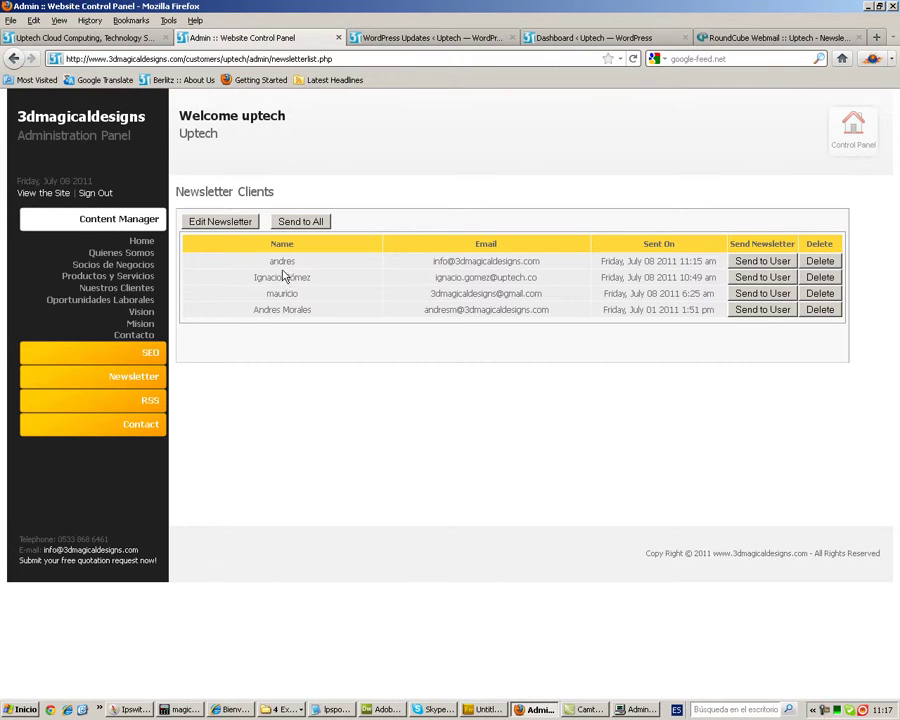
left_click(760, 262)
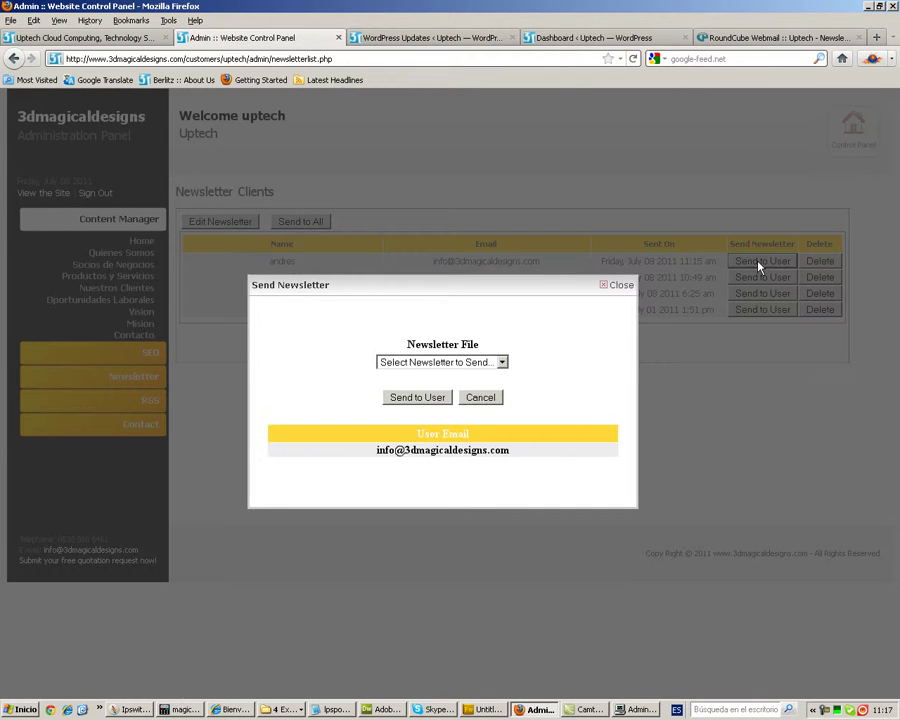
left_click(503, 364)
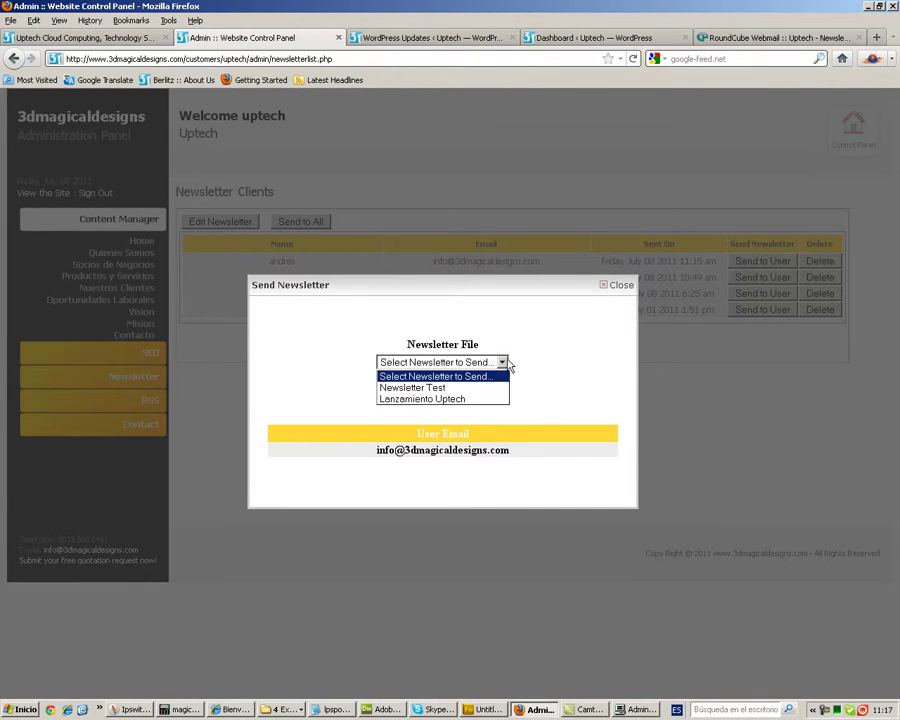
left_click(421, 399)
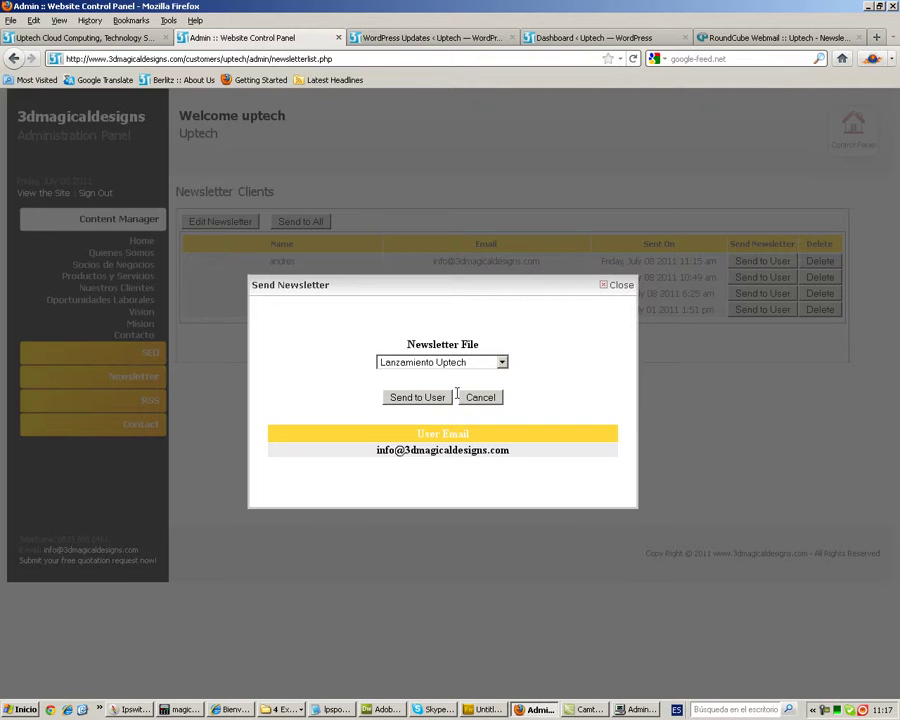
left_click(407, 399)
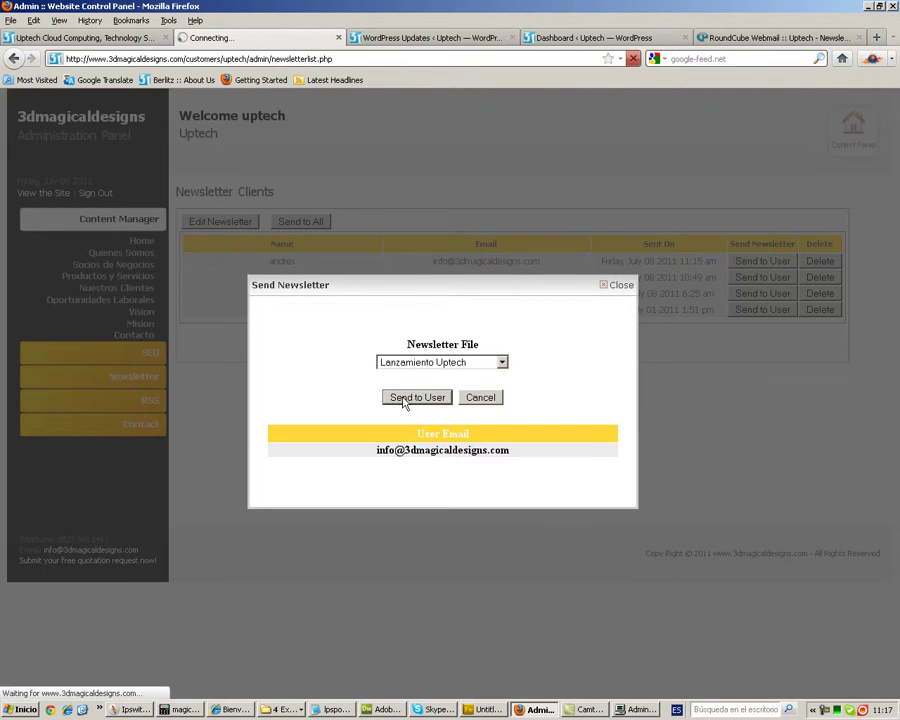
left_click(483, 332)
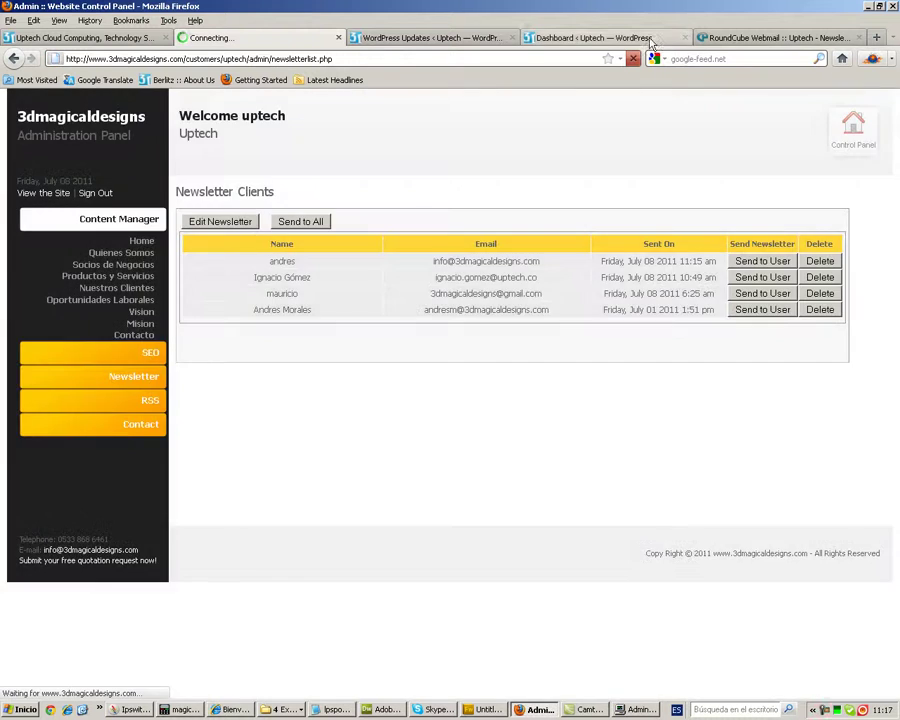
left_click(720, 38)
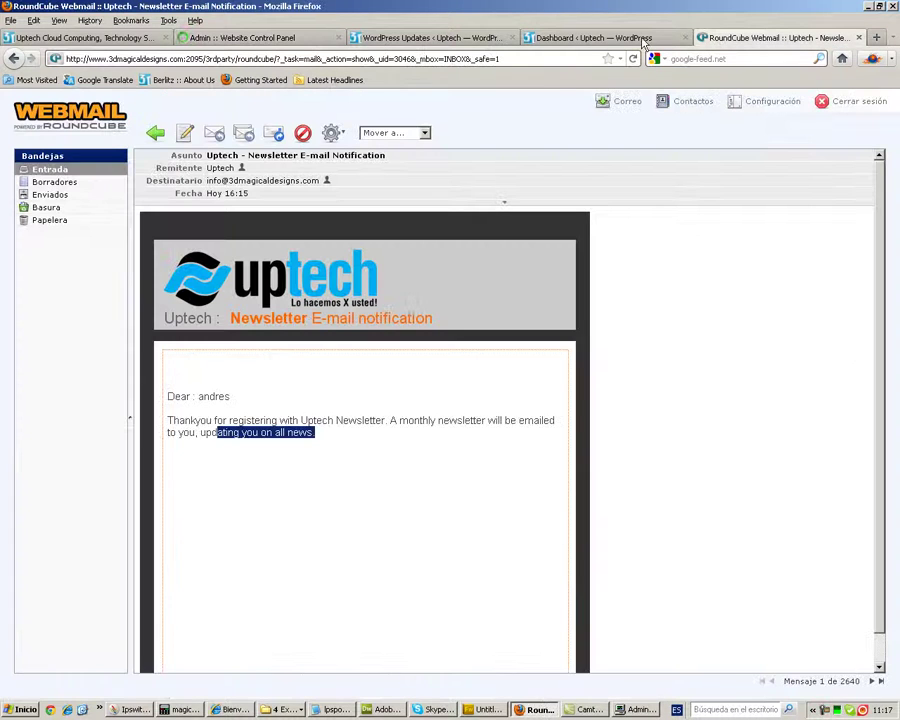
- Open the newest 'Uptech - Newsletter' e-mail with images shown and check its Lanzamiento Uptech content
left_click(56, 172)
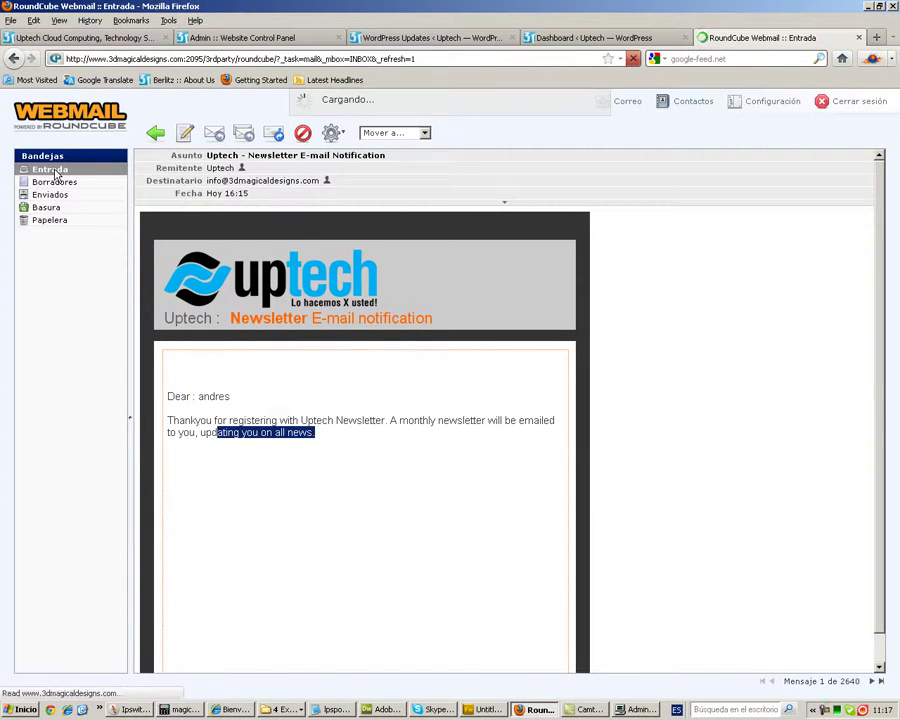
left_click(205, 171)
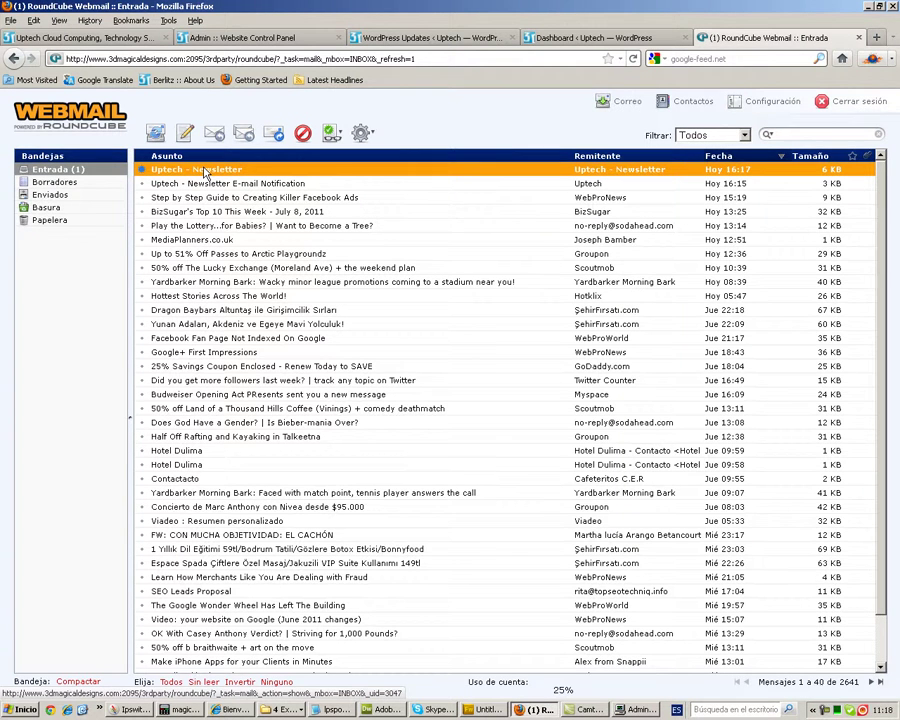
double_click(205, 171)
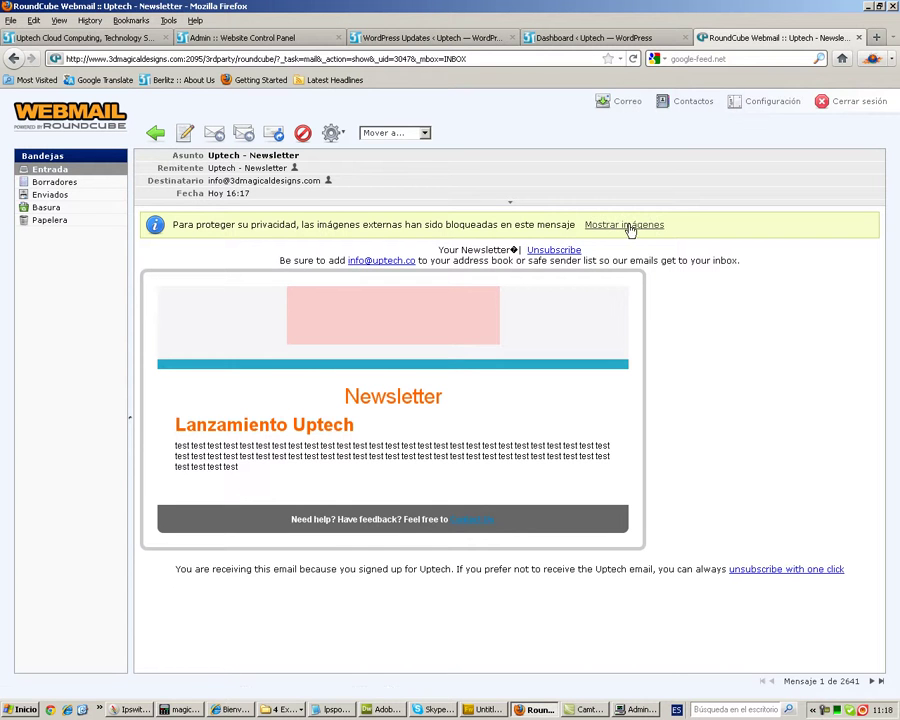
left_click(625, 225)
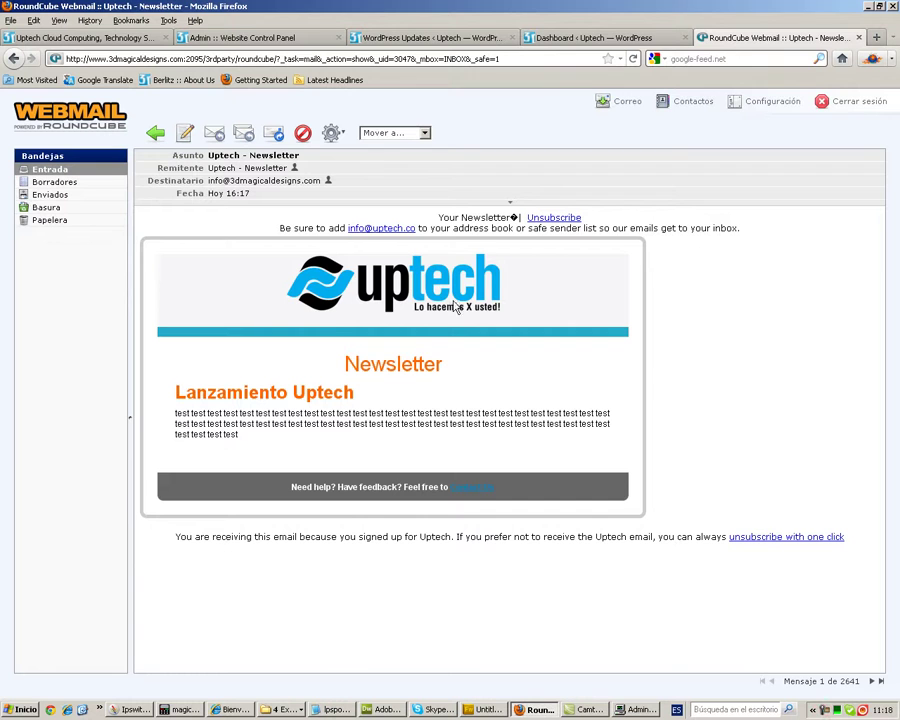
left_click_drag(347, 364, 433, 365)
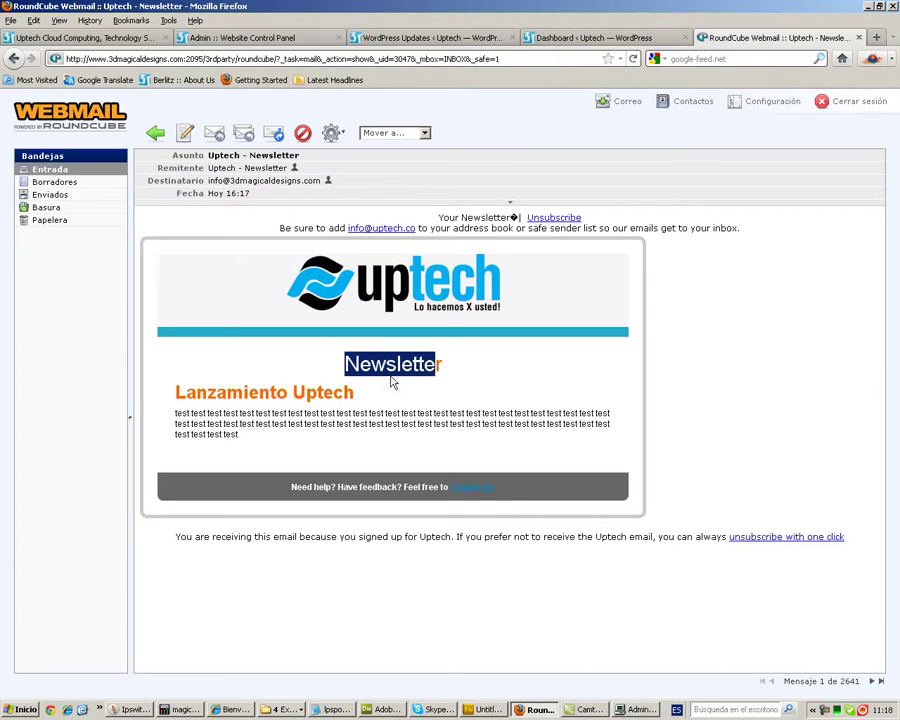
left_click_drag(362, 393, 183, 394)
left_click_drag(241, 442, 173, 424)
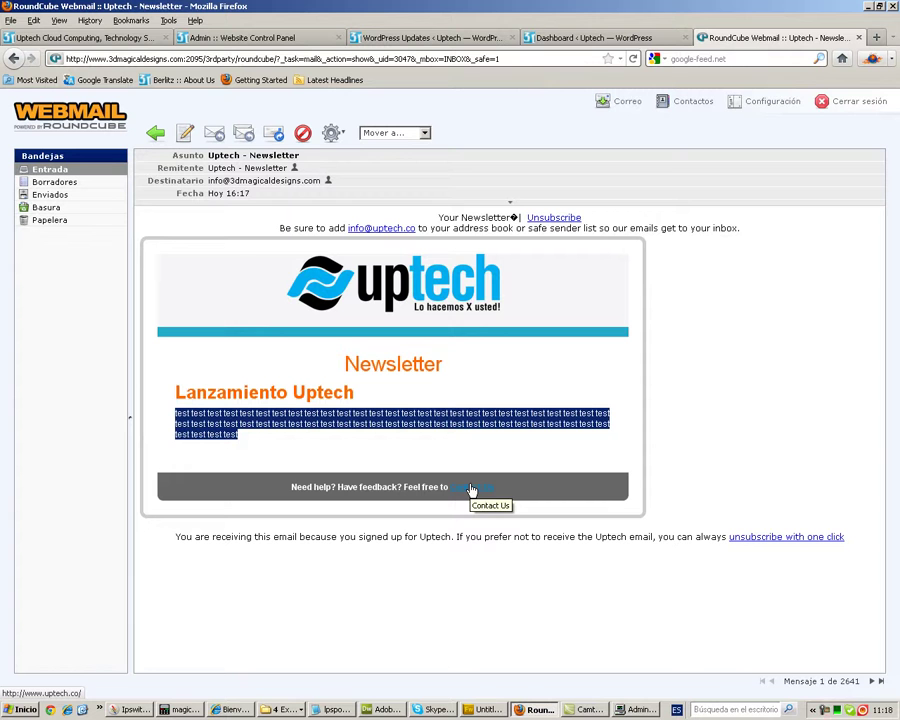
left_click(585, 37)
left_click(70, 36)
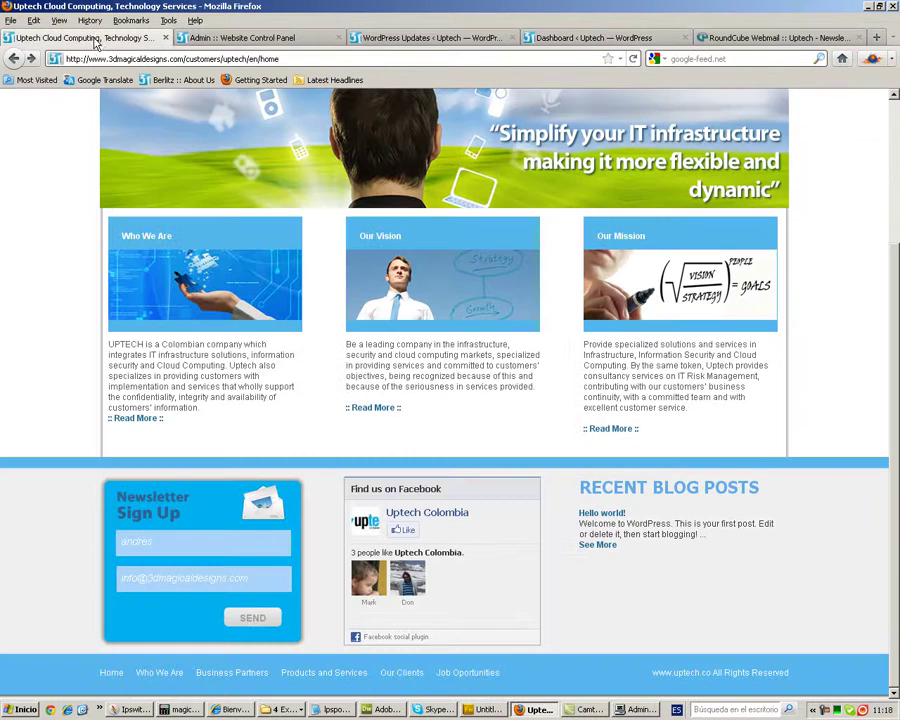
- Expand the admin RSS section and open the Uptech site's RSS feed
left_click(204, 40)
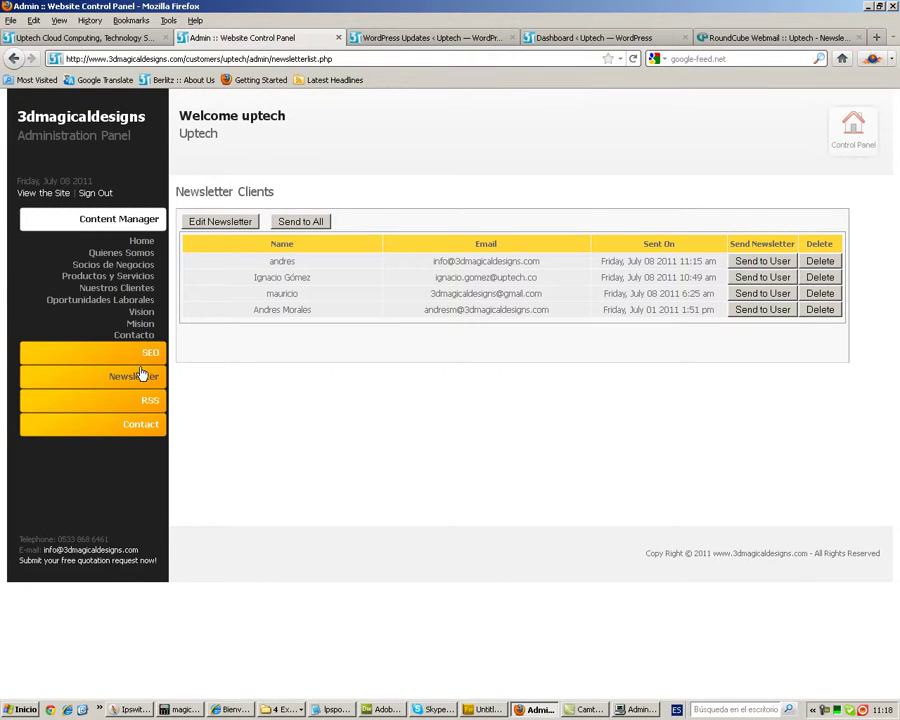
left_click(150, 403)
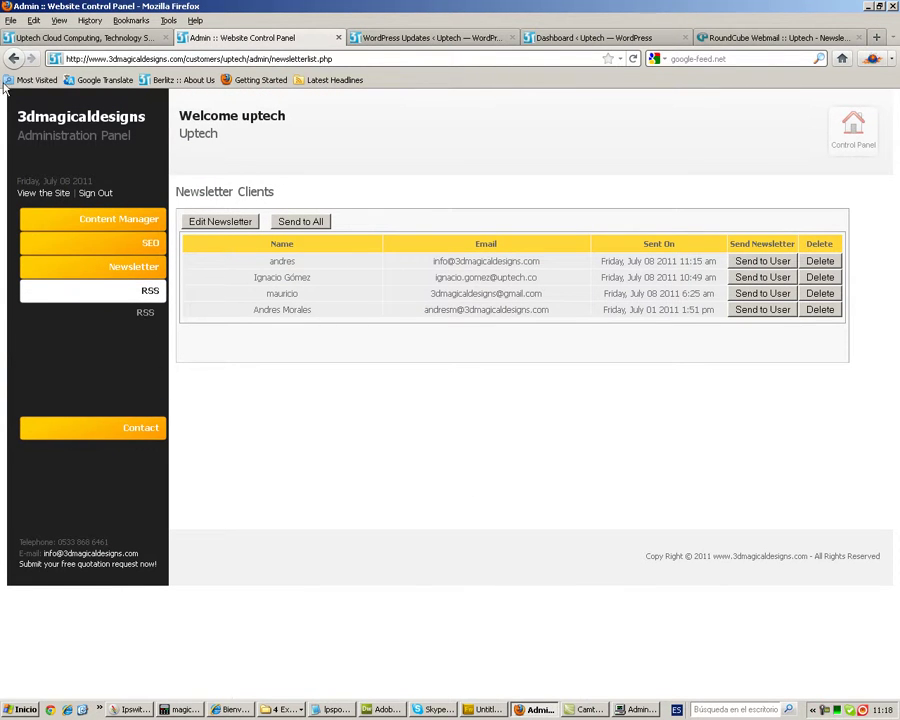
left_click(78, 37)
scroll(355, 182, "up", 5)
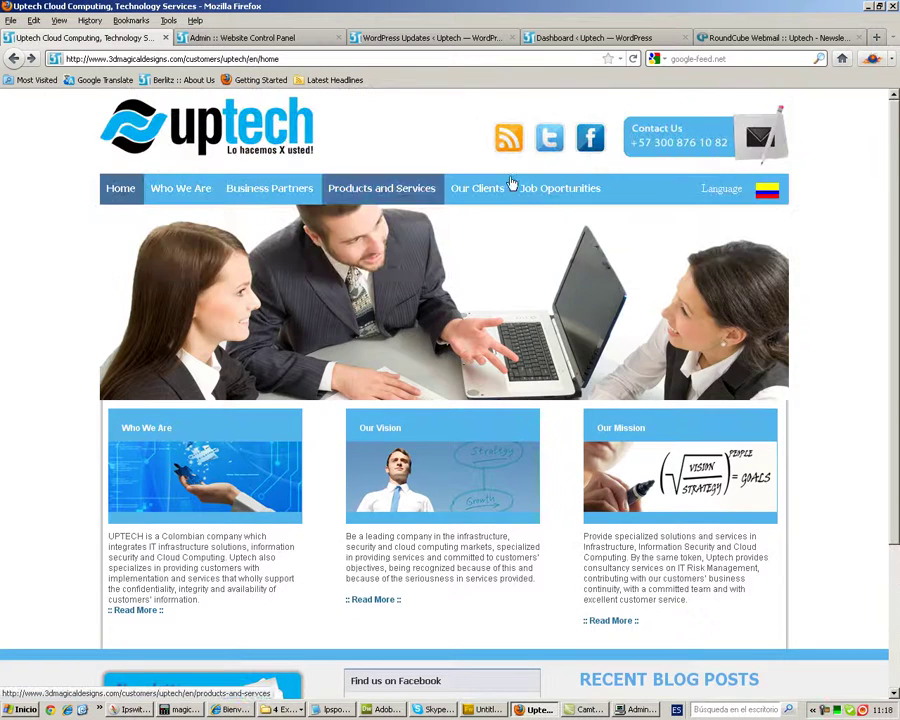
left_click(508, 137)
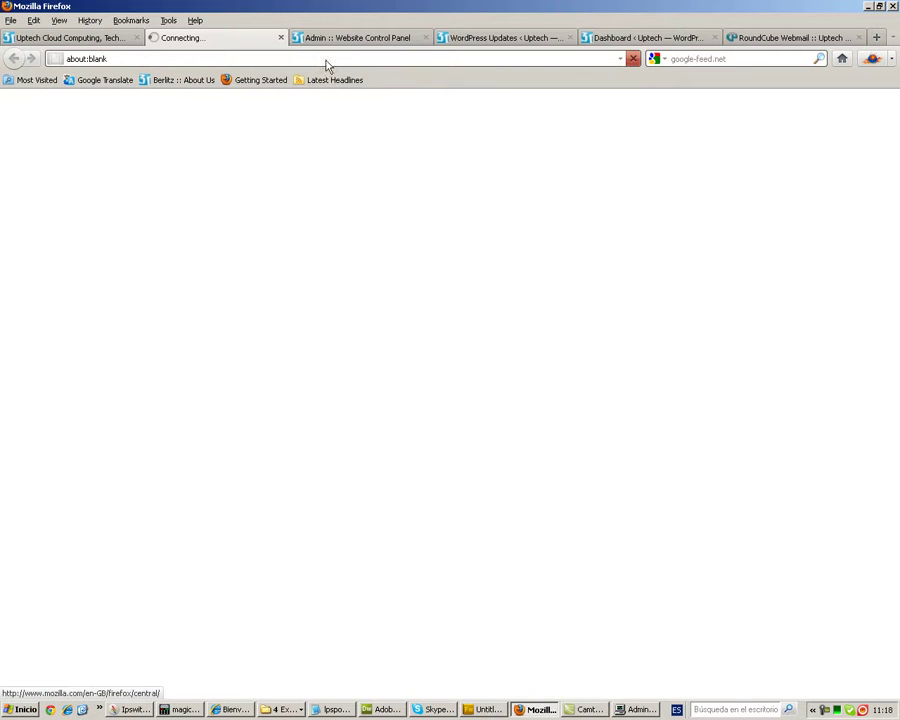
left_click(103, 38)
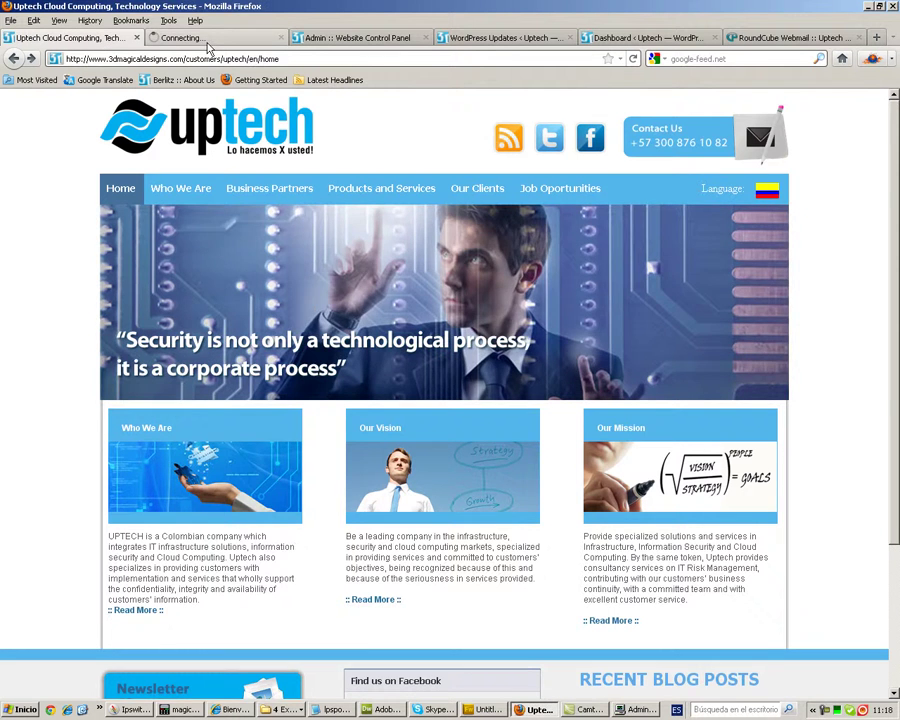
- Open the admin RSS items list, which holds only the Lorem Ipsum entry
left_click(185, 38)
left_click(322, 40)
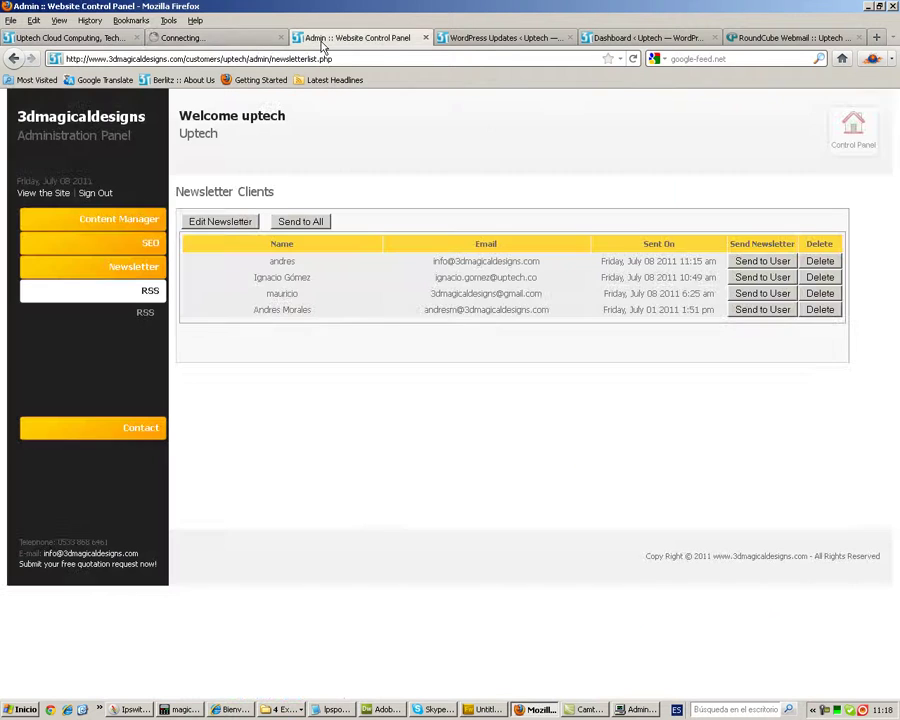
left_click(146, 314)
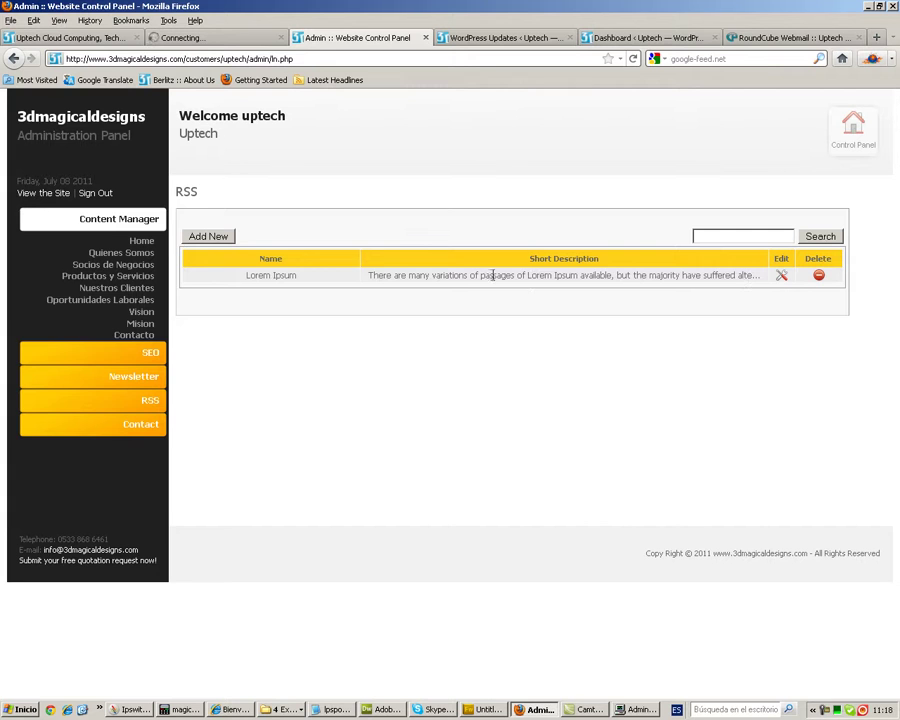
- Copy the Lorem Ipsum item's description and cancel the edit form
left_click(780, 277)
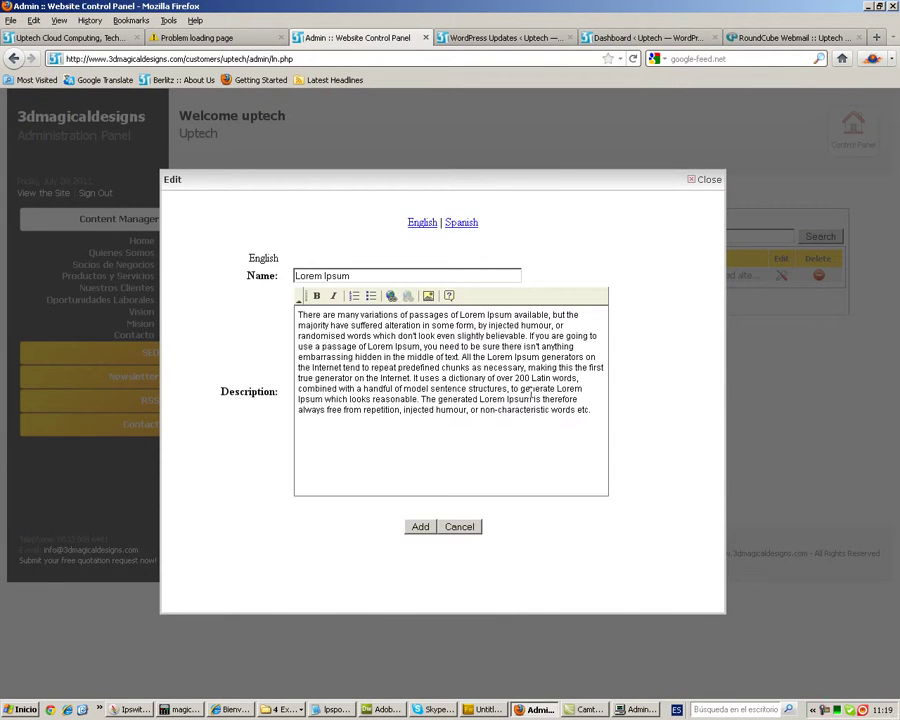
left_click_drag(589, 424, 295, 317)
key("ctrl+c")
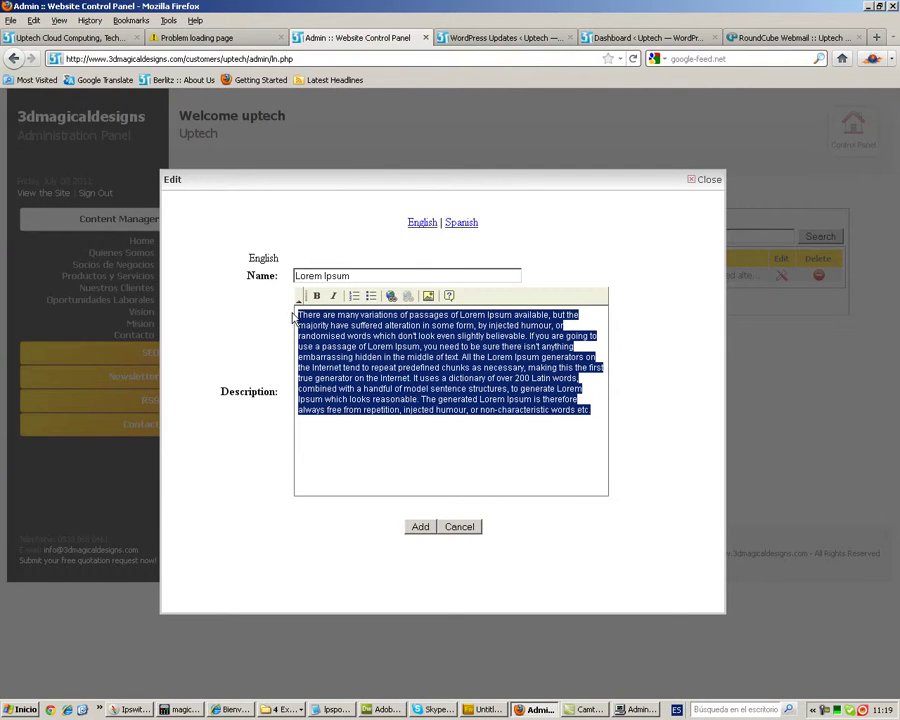
left_click(461, 526)
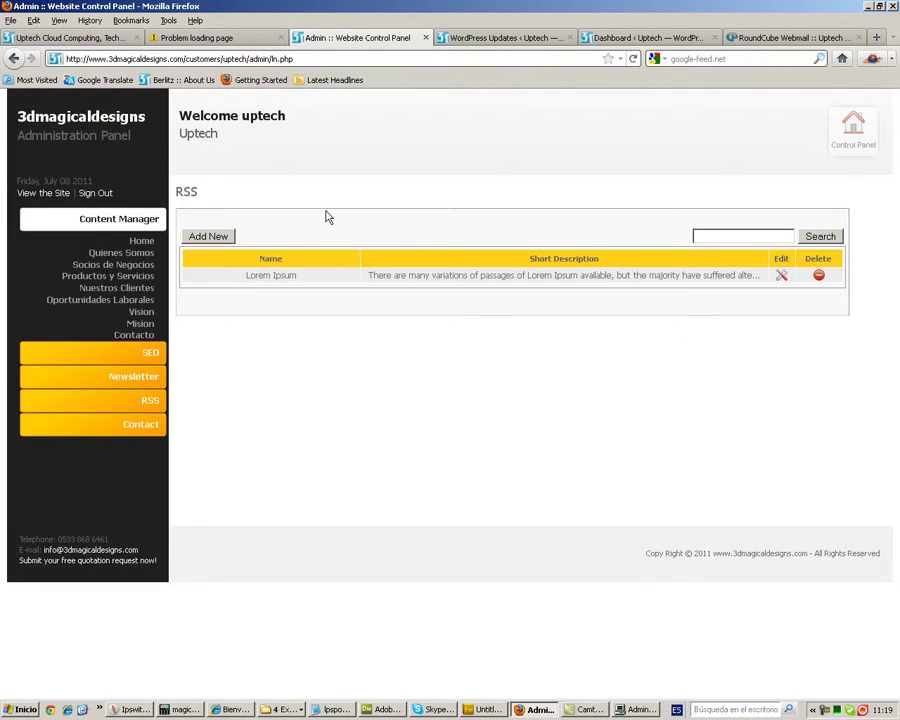
- Create RSS item 'uptech launches new website' with the pasted description and submit it
left_click(208, 238)
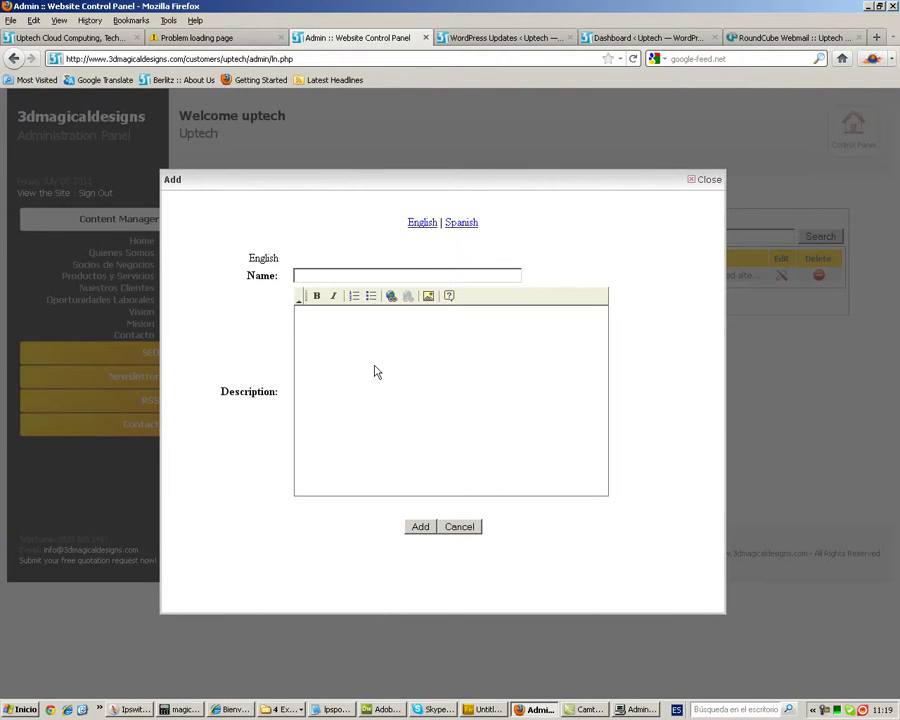
key("ctrl+v")
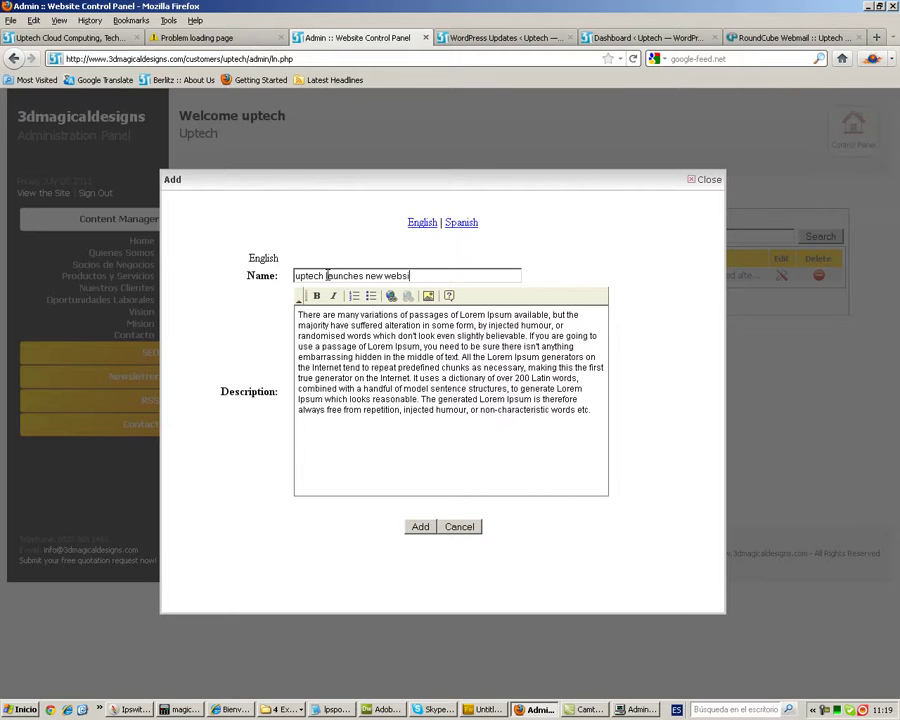
left_click(420, 527)
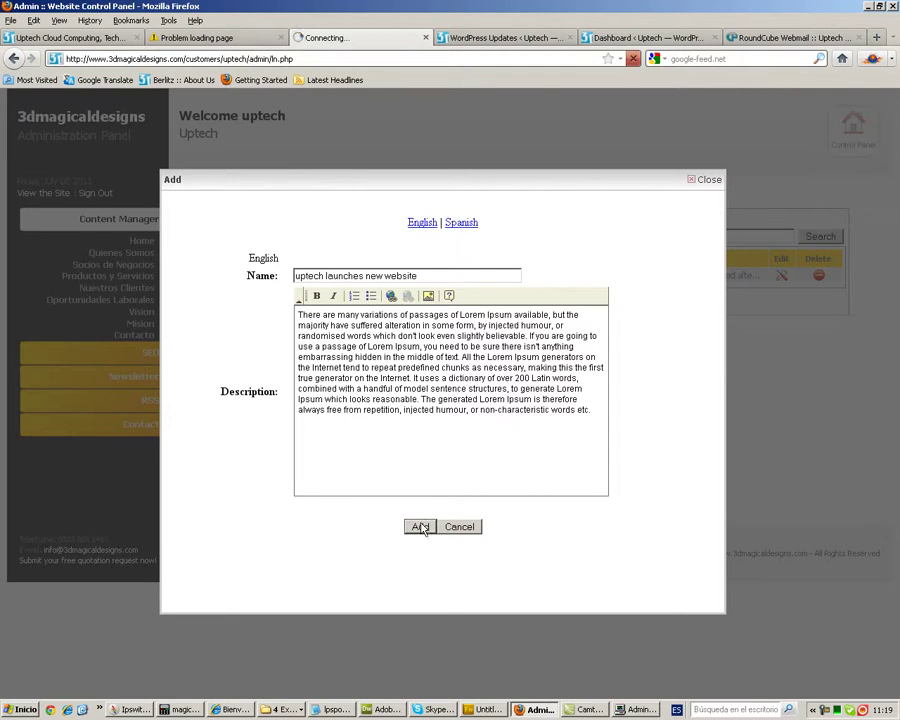
left_click(183, 42)
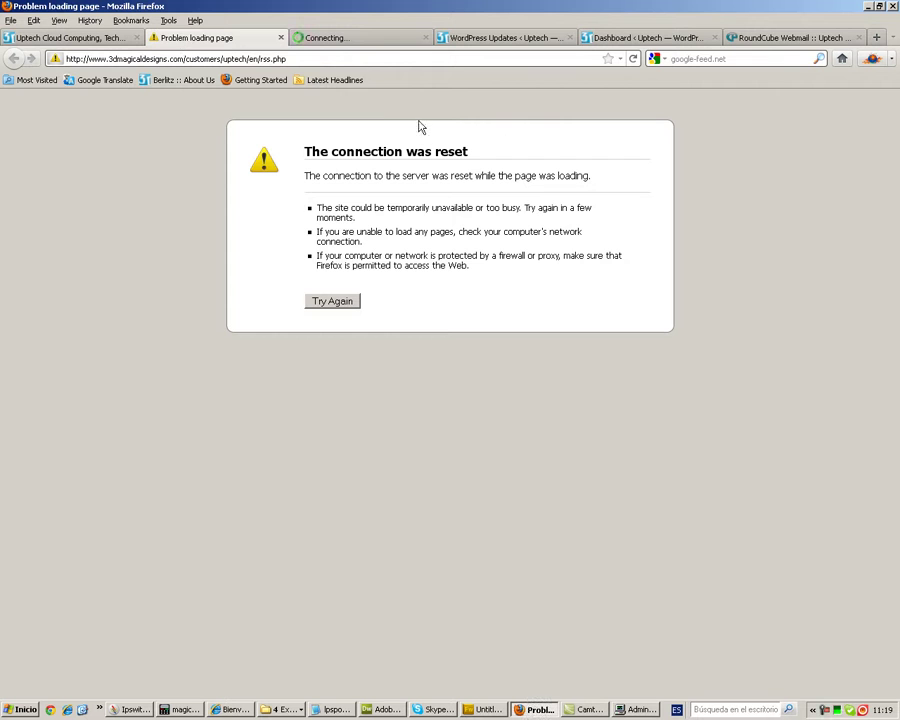
- Reload the RSS feed to confirm 'uptech launches new website' above Lorem Ipsum, then dismiss the admin saved notice
left_click(633, 58)
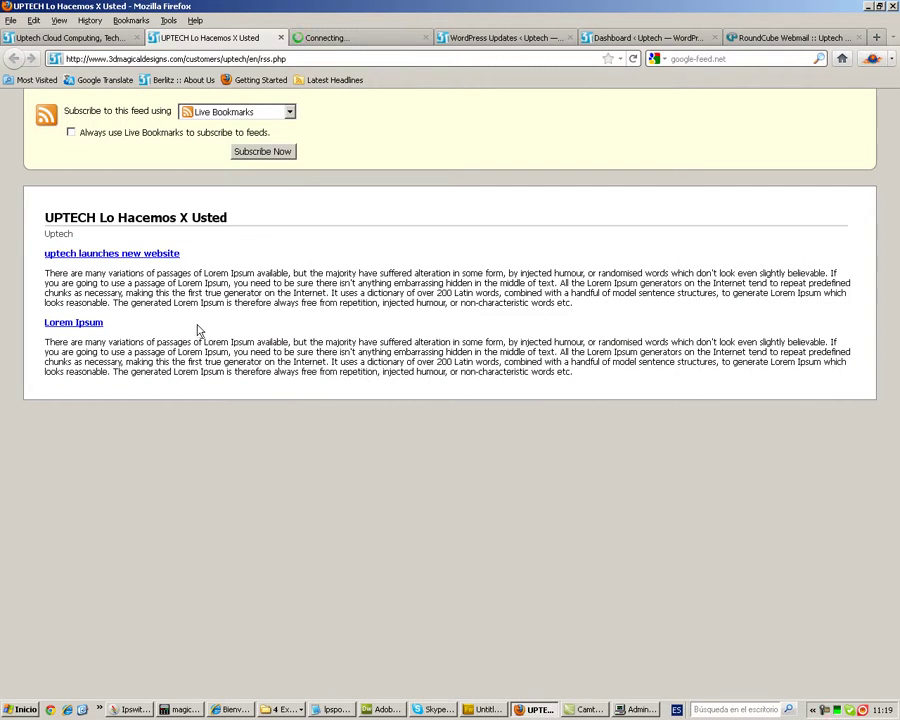
left_click_drag(195, 259, 48, 261)
left_click(427, 278)
left_click_drag(572, 302, 44, 255)
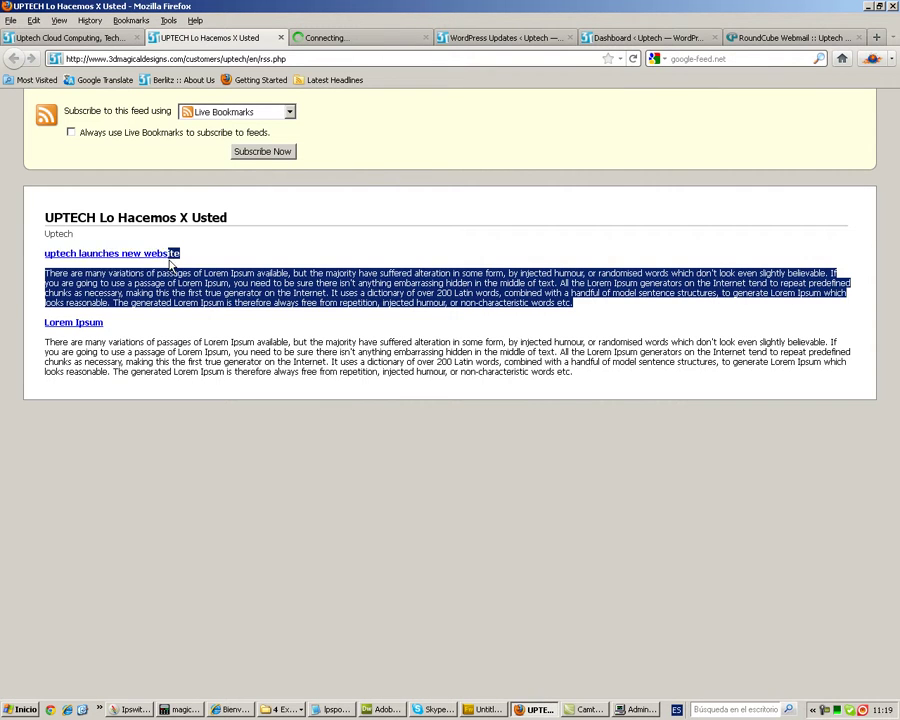
left_click(316, 40)
left_click(480, 336)
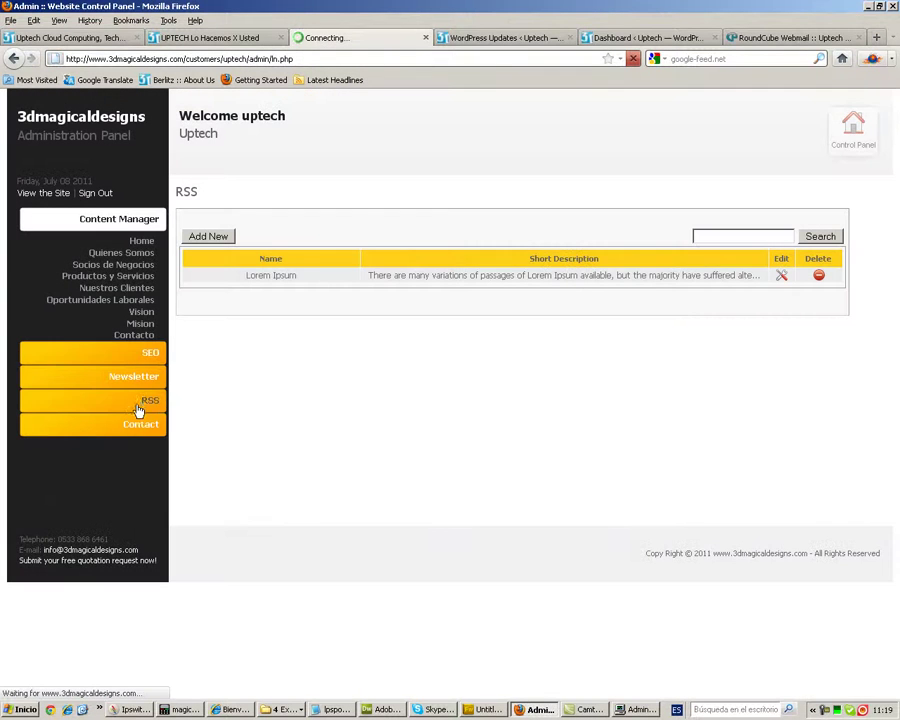
- Reload the RSS list showing the new item, then expand the Contact section
left_click(140, 401)
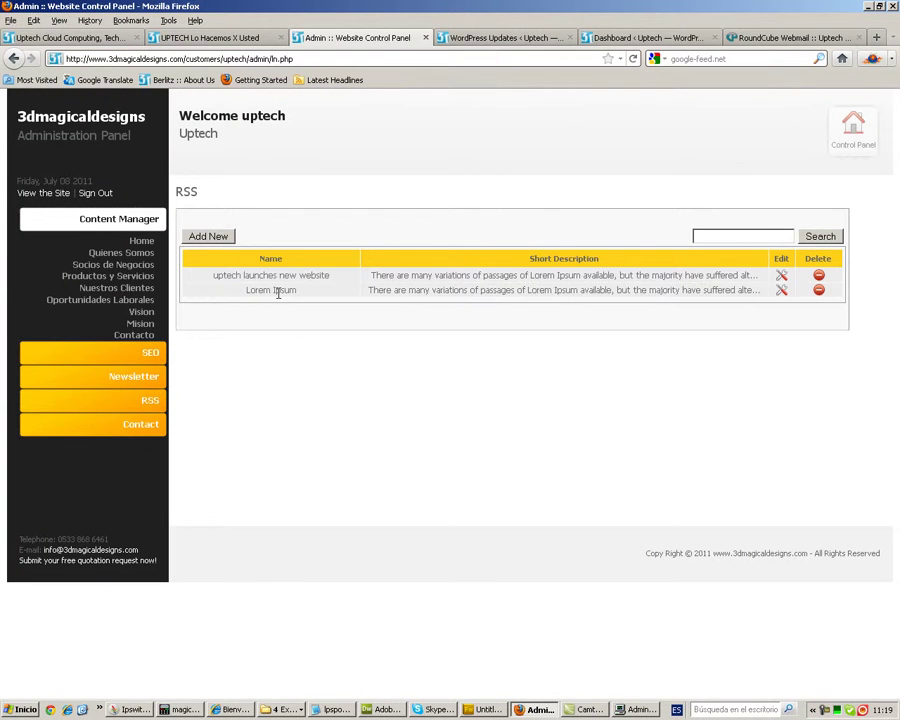
left_click(145, 428)
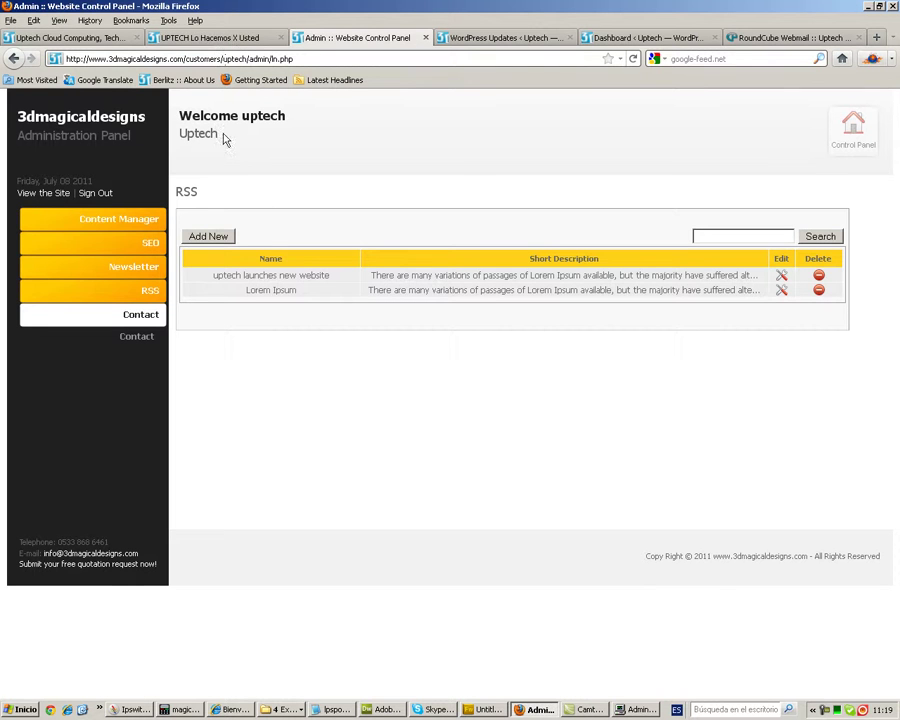
- Go to the Uptech Contact Us page, switch to Spanish and open Contáctenos
left_click(228, 40)
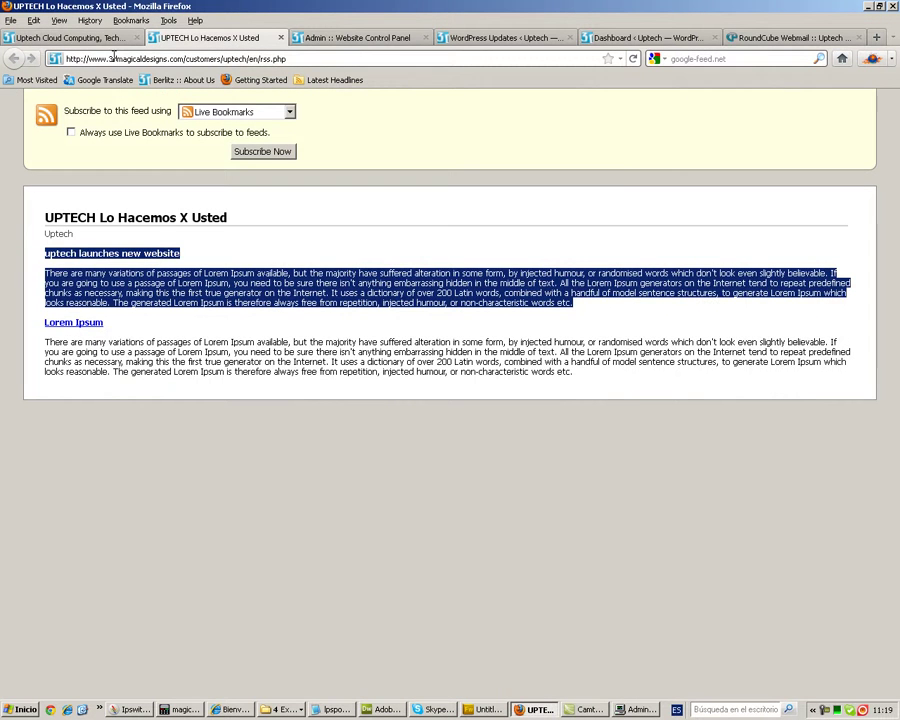
left_click(69, 38)
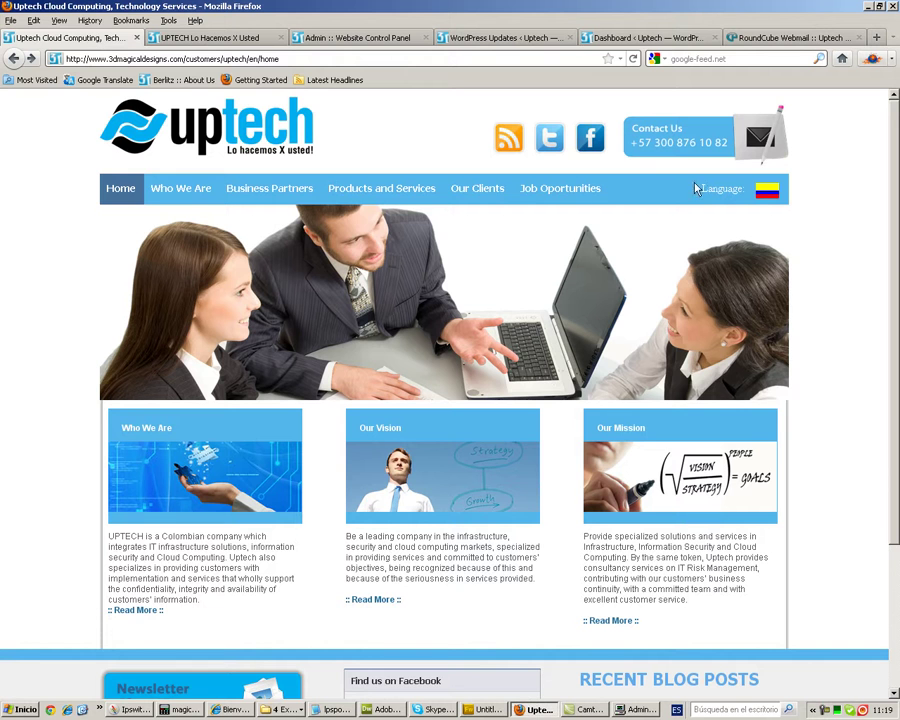
left_click(666, 143)
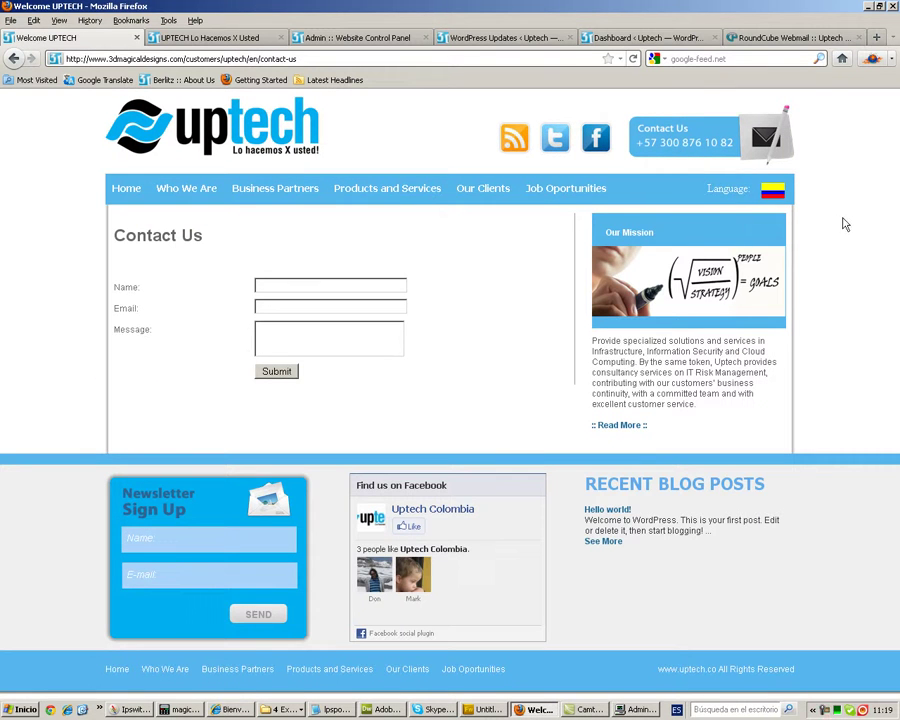
left_click(772, 193)
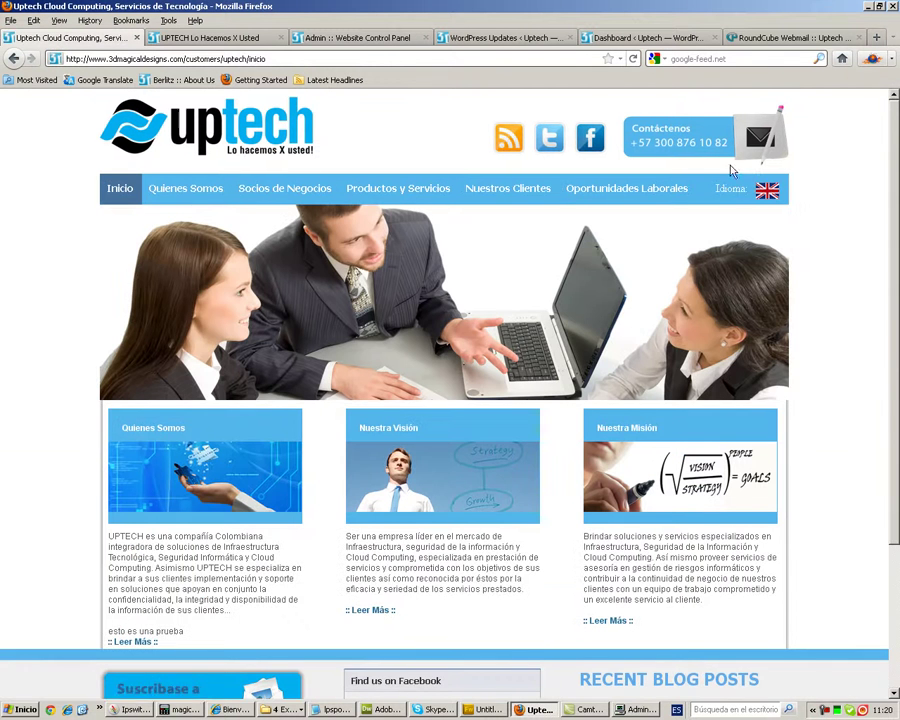
left_click(689, 146)
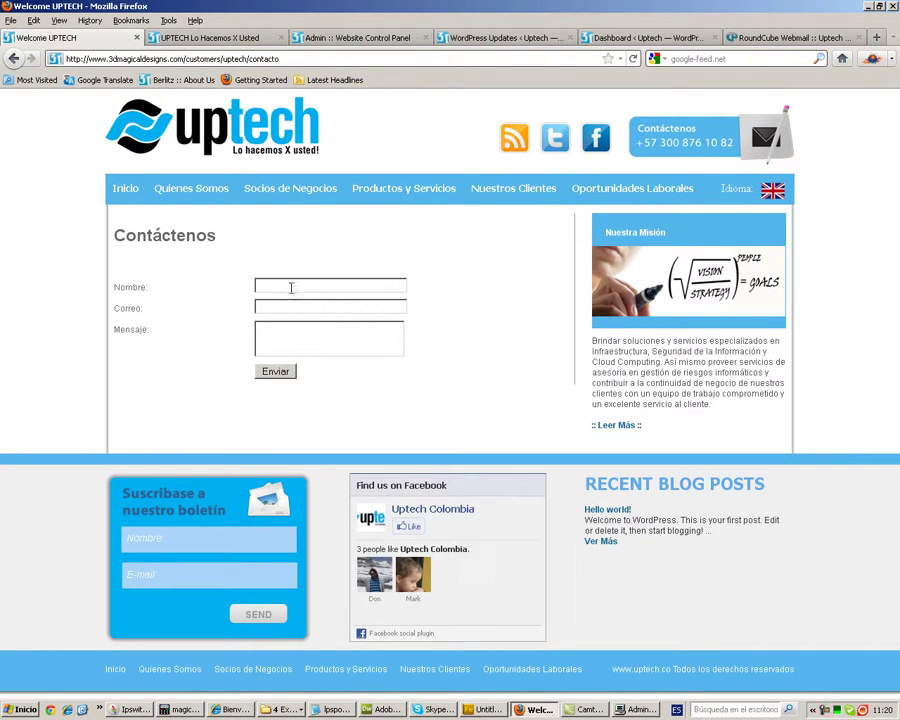
- Fill in the sender's name and e-mail with message 'test', send it, and dismiss the success notice
left_click(291, 287)
left_click(295, 302)
left_click(295, 307)
left_click(295, 323)
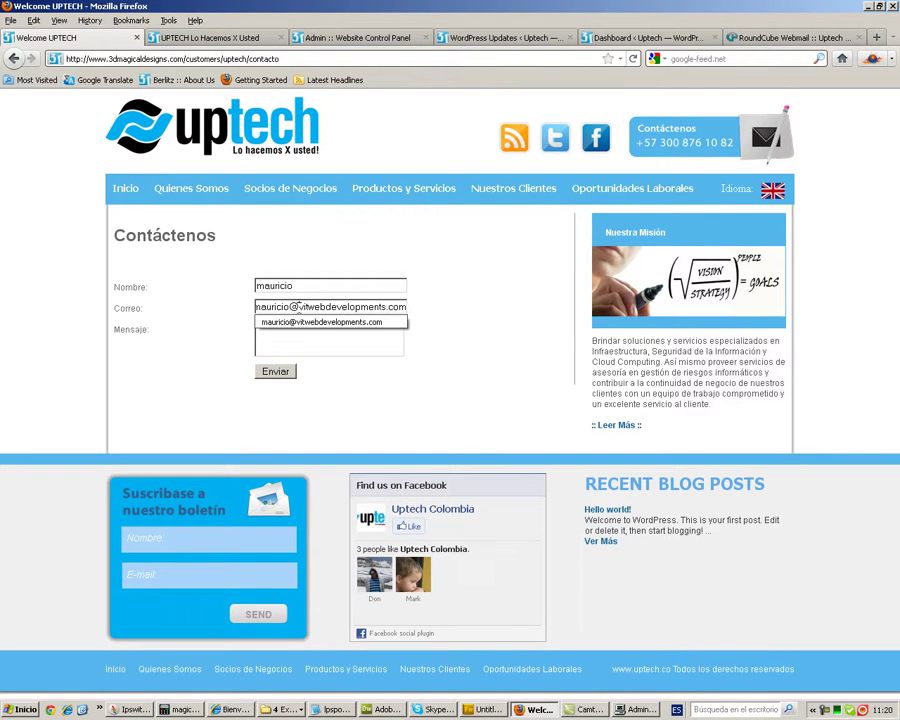
left_click(290, 333)
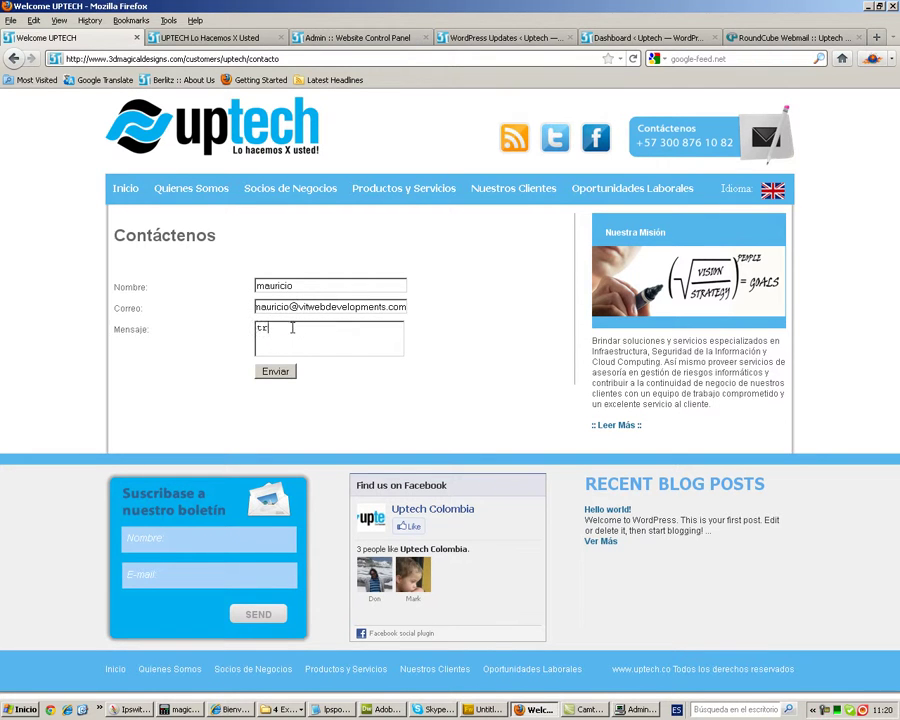
type("tres")
key("BackSpace")
key("BackSpace")
key("BackSpace")
left_click_drag(300, 328, 255, 327)
type("test")
left_click(267, 376)
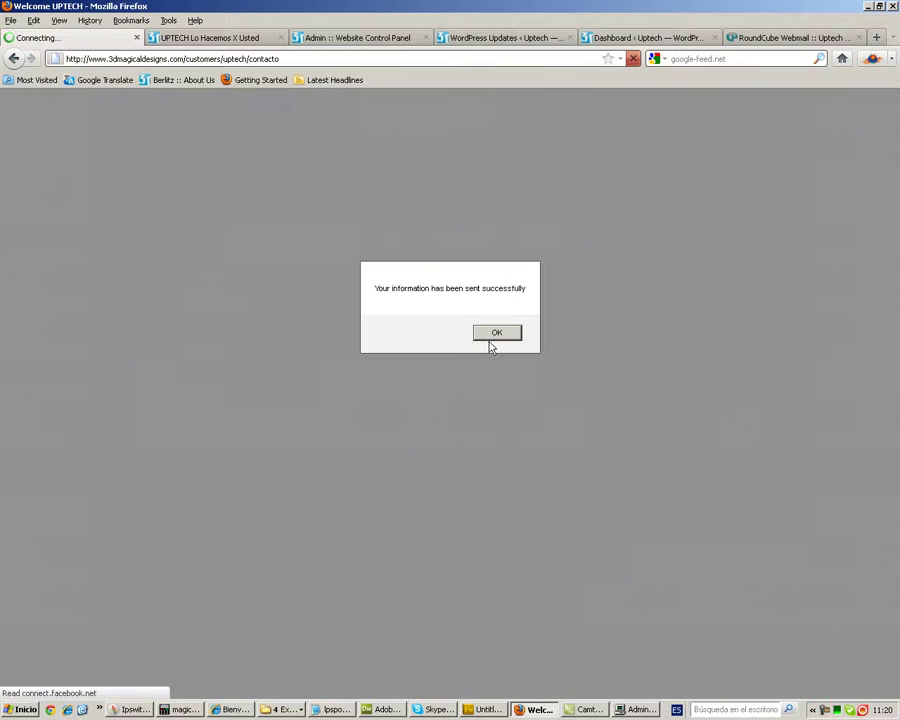
left_click(497, 334)
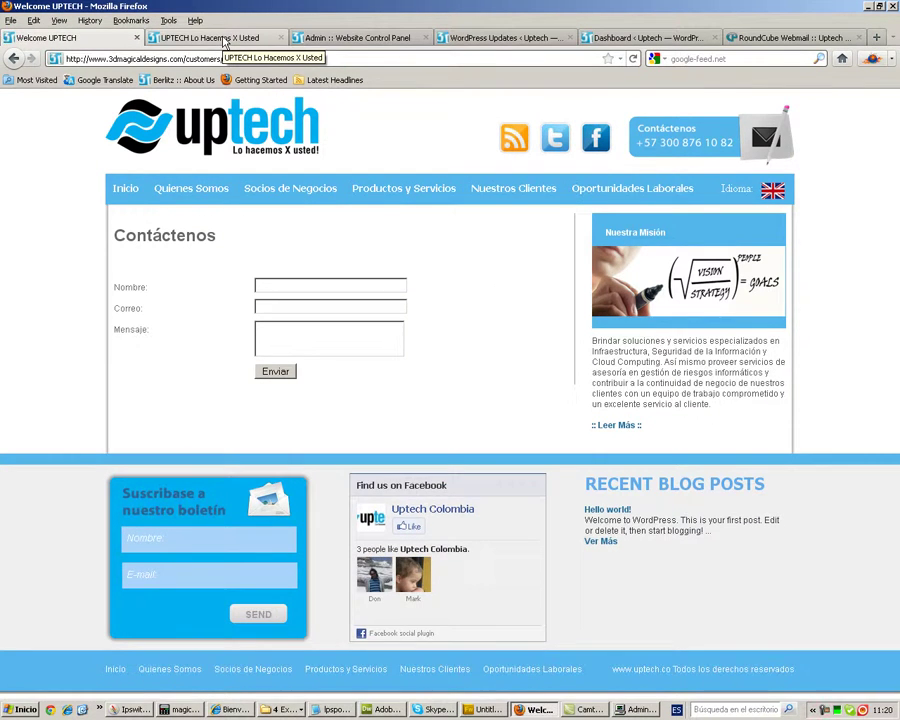
- Confirm the 'Esto es una prueba' message in the admin Contact Form list, then return to Uptech
left_click(225, 40)
left_click(343, 40)
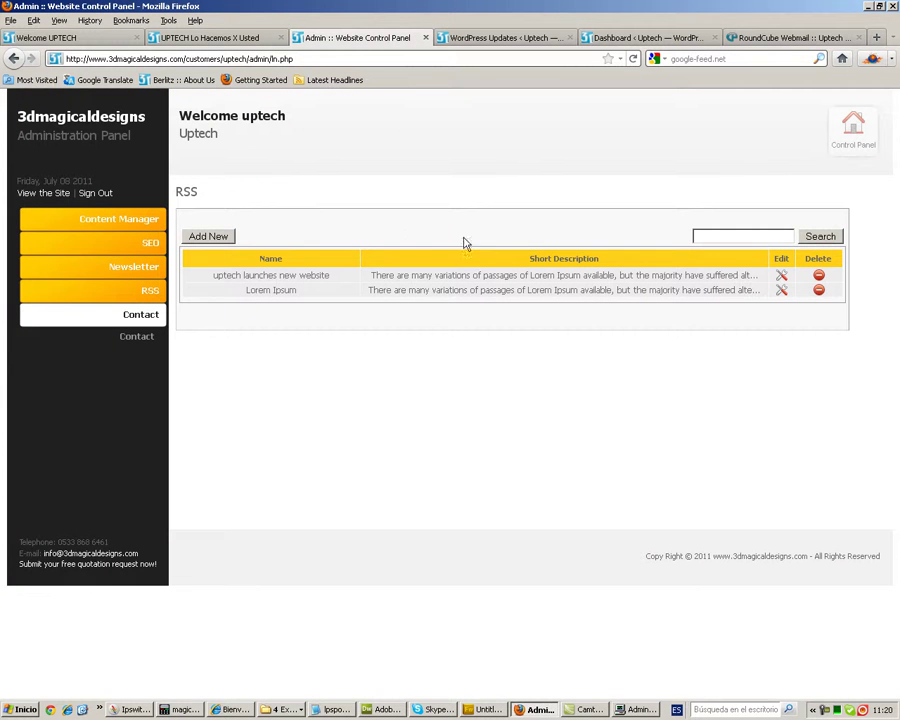
left_click(139, 337)
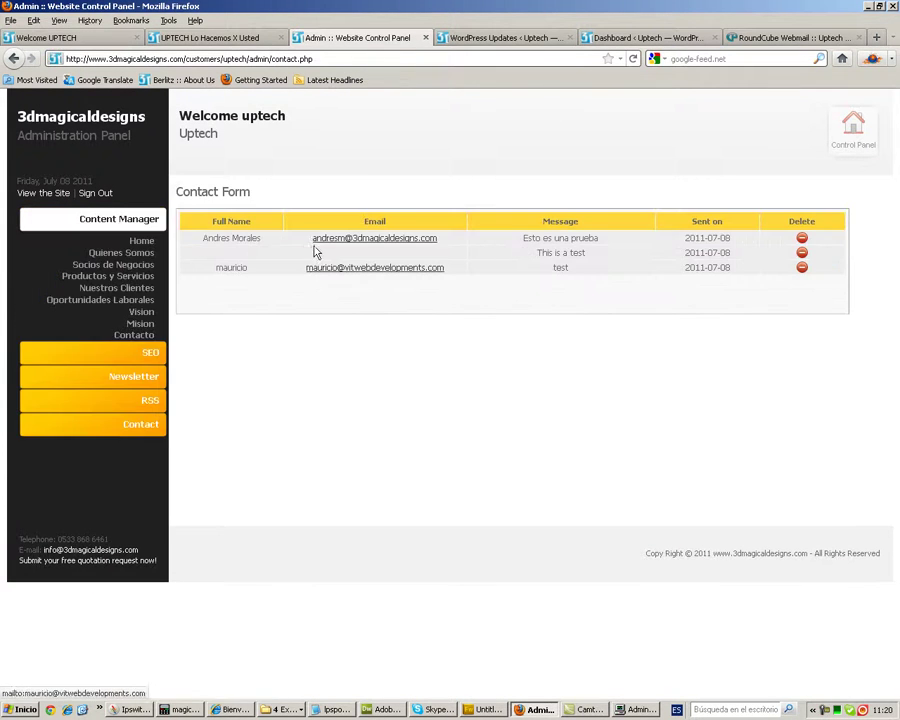
left_click_drag(219, 265, 785, 285)
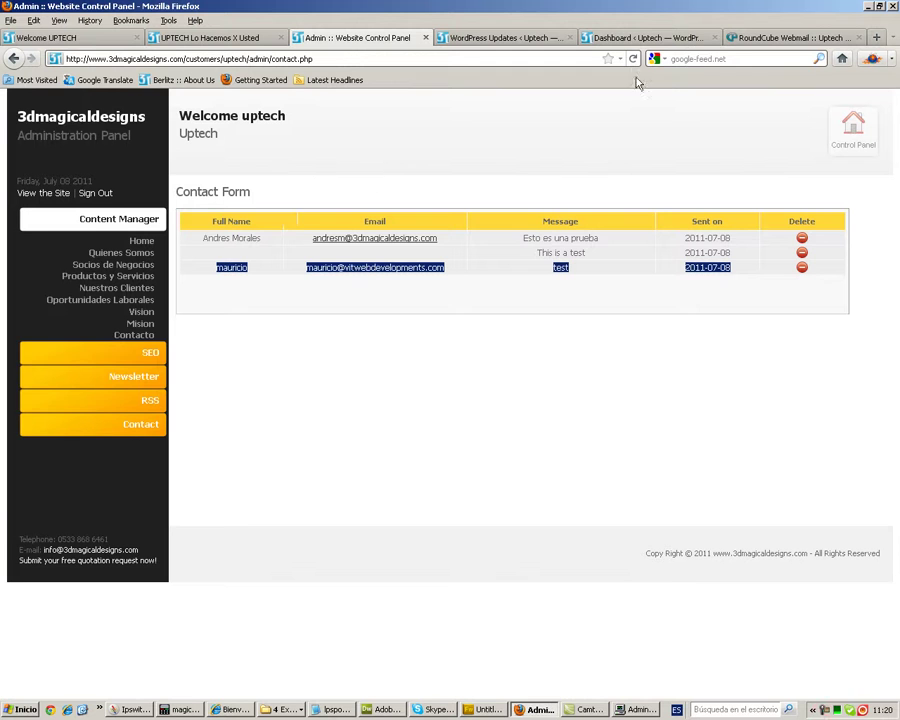
left_click(50, 38)
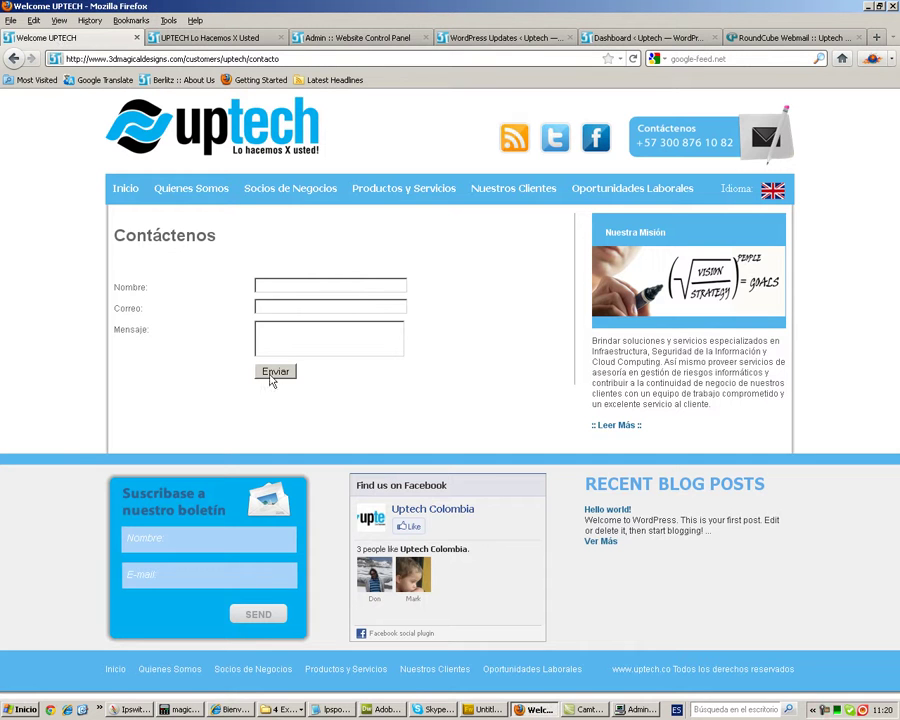
- Open the Socios de Negocios page and scroll through the partner logos
left_click_drag(641, 553, 589, 484)
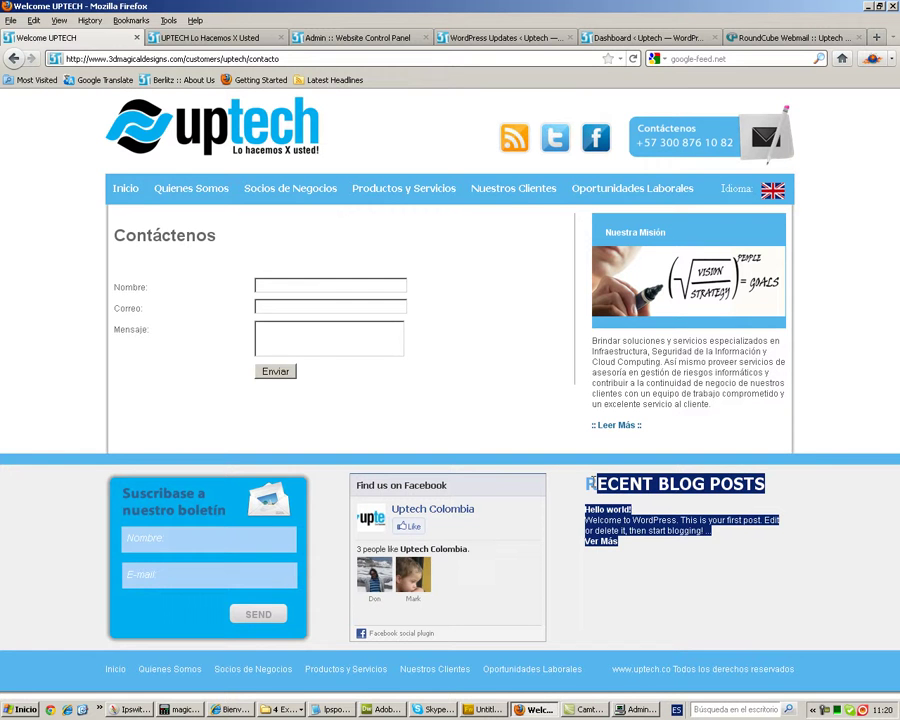
left_click(430, 383)
left_click(280, 196)
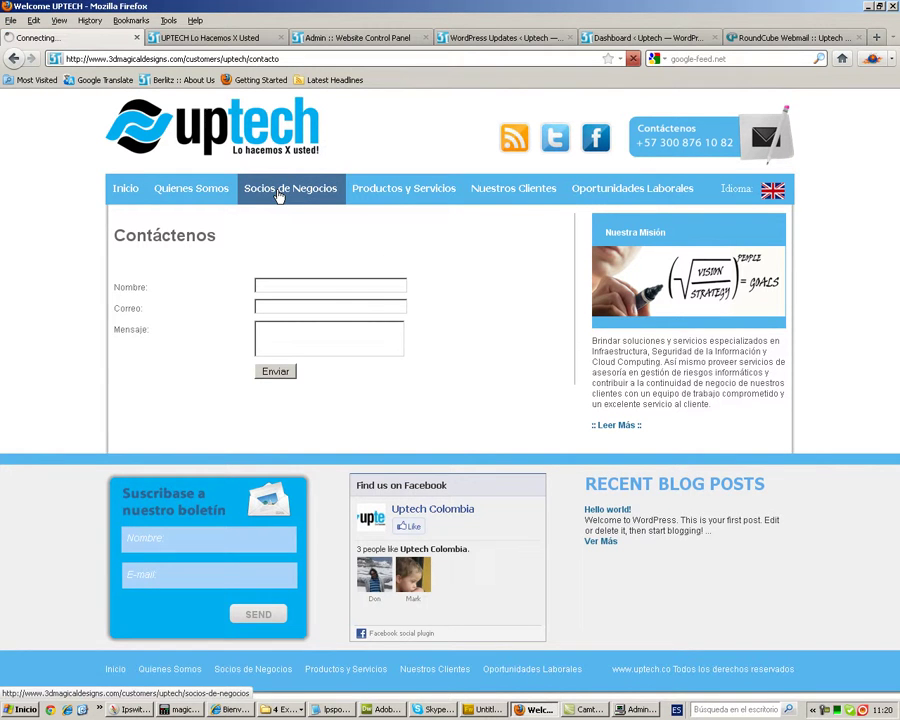
scroll(589, 380, "down", 5)
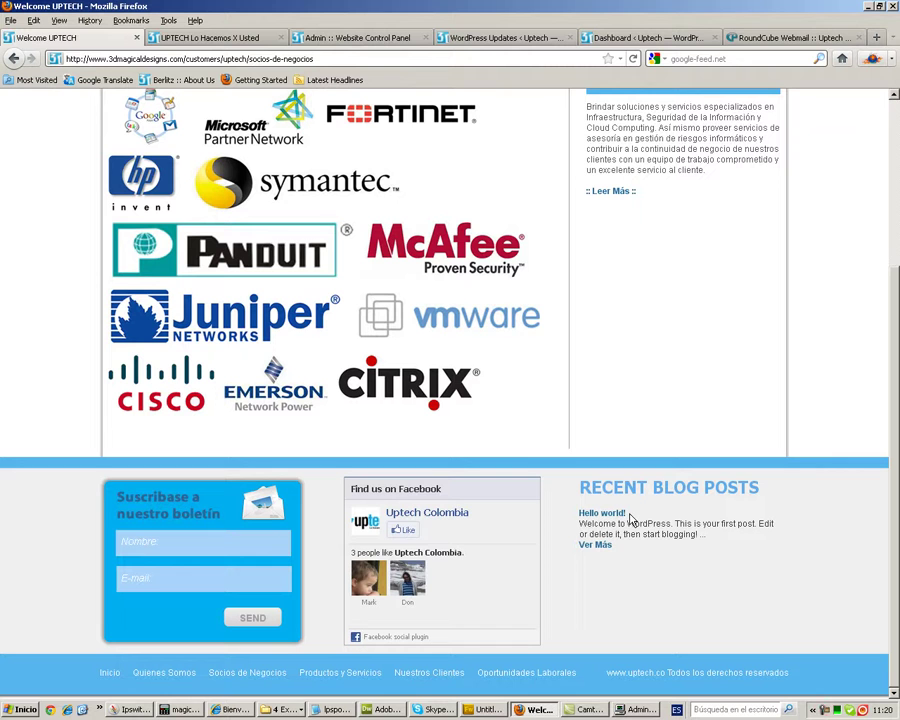
- Switch over to the WordPress Update page in the browser
left_click(209, 39)
left_click(334, 40)
left_click(474, 41)
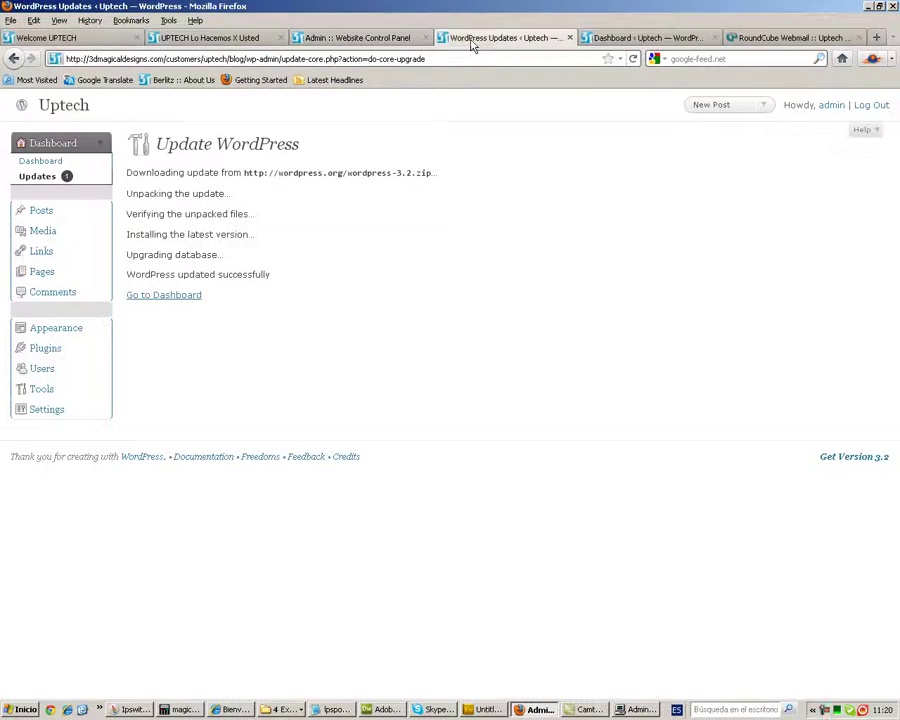
- Resend the WordPress update request to confirm version 3.2 is current, then list the posts
left_click(633, 58)
left_click(430, 374)
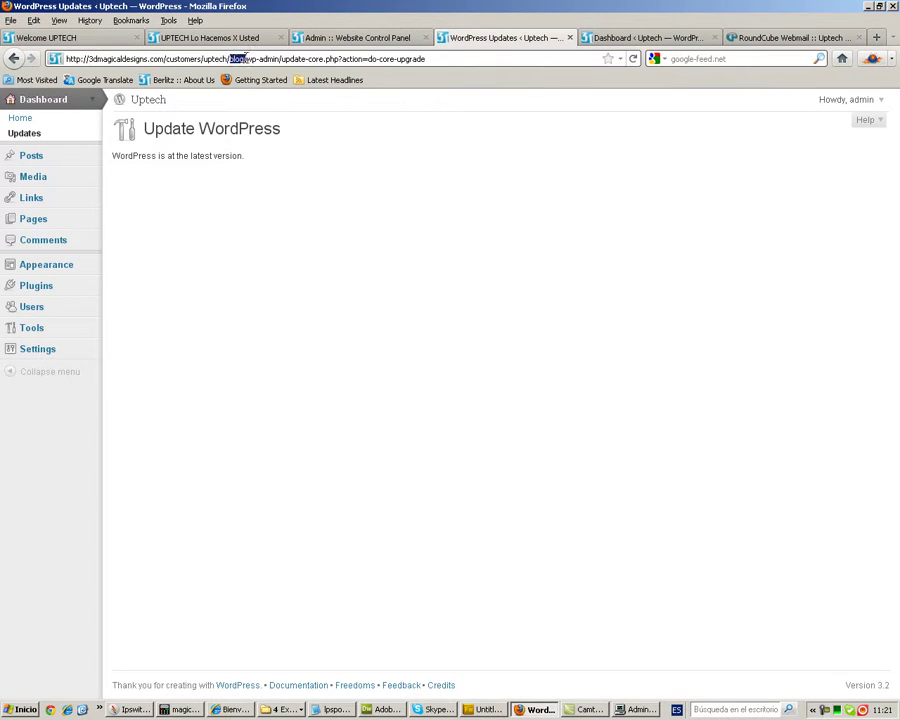
left_click(614, 37)
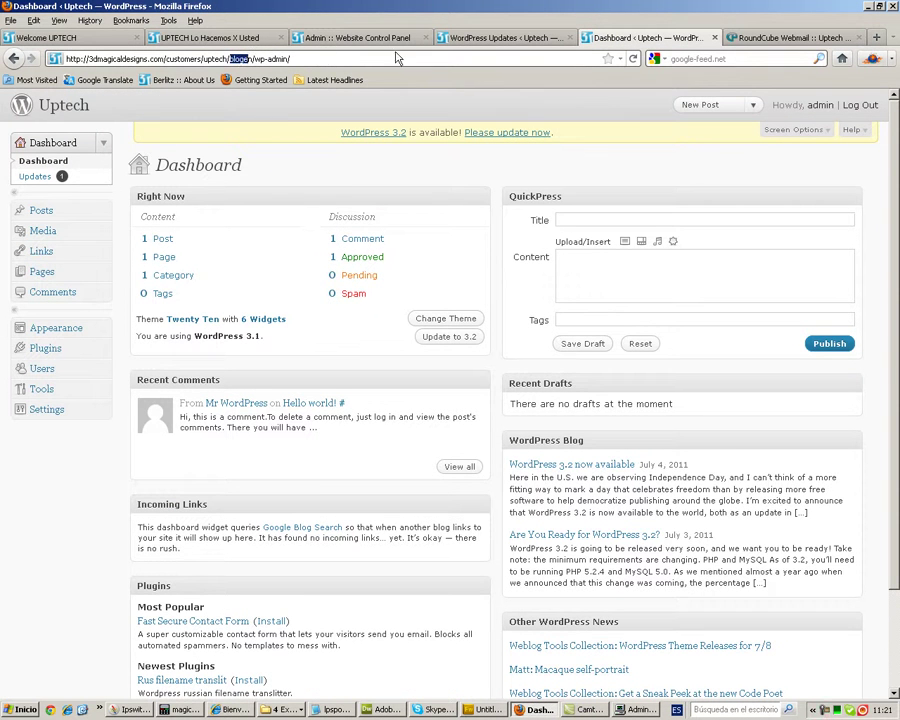
left_click(465, 39)
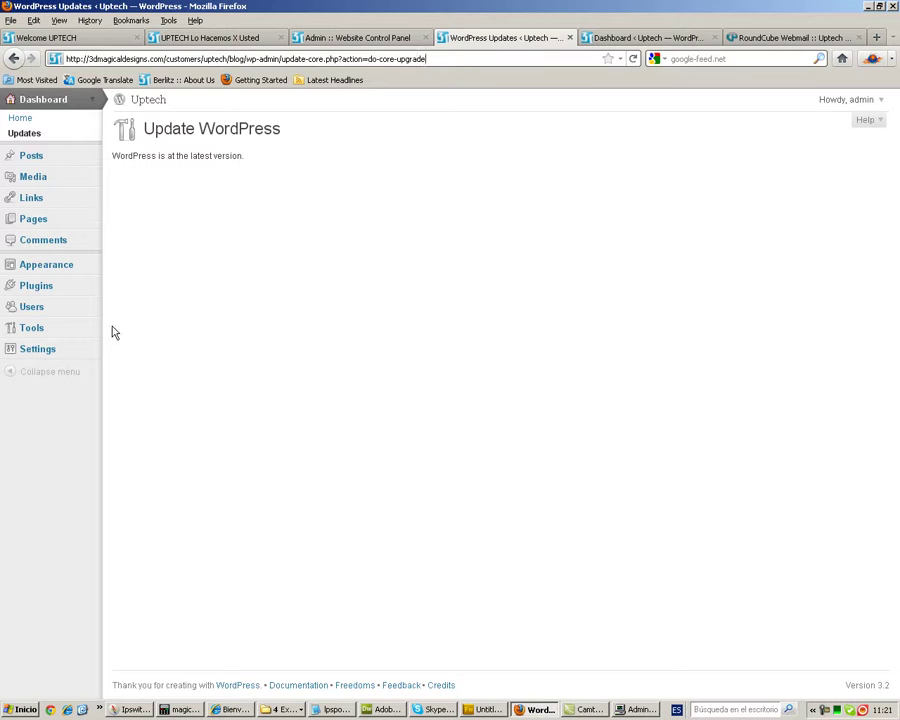
left_click(35, 164)
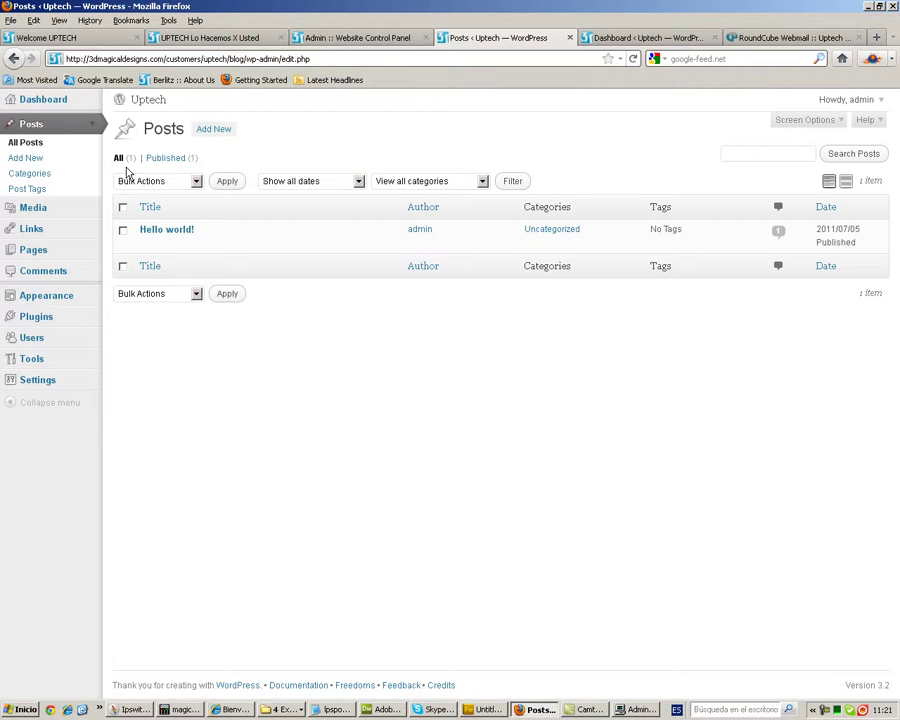
- Start a new post titled 'uptech lanza nueva website'
left_click(38, 159)
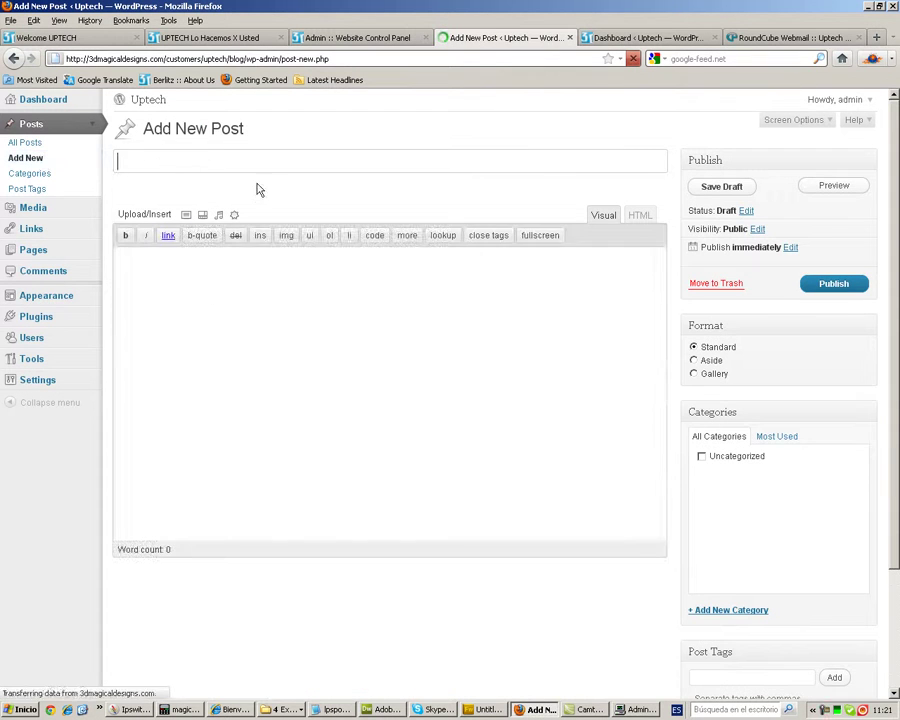
type("upt")
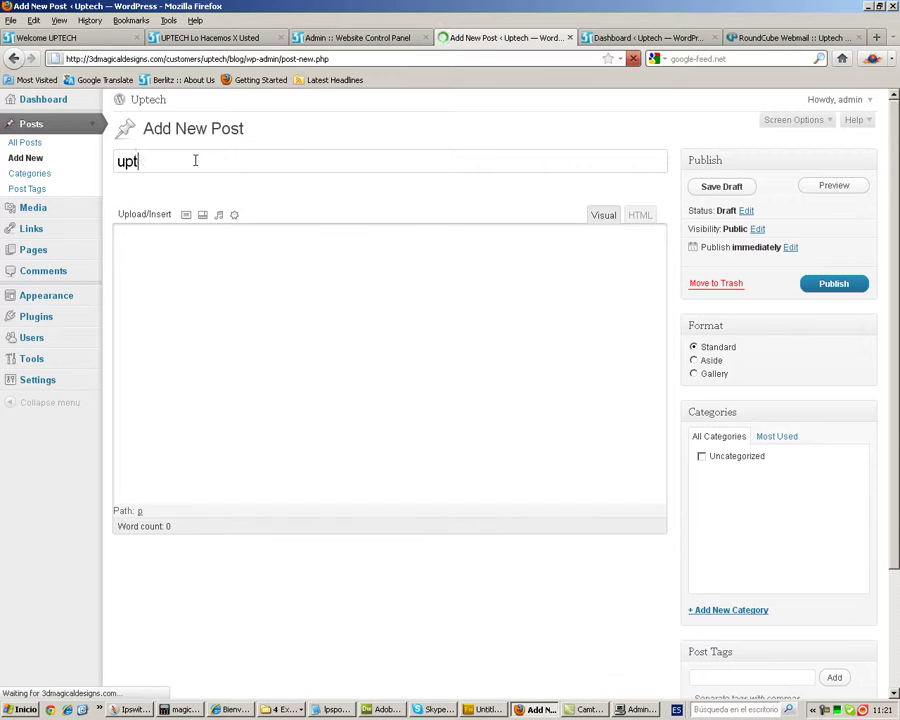
type("ech launches")
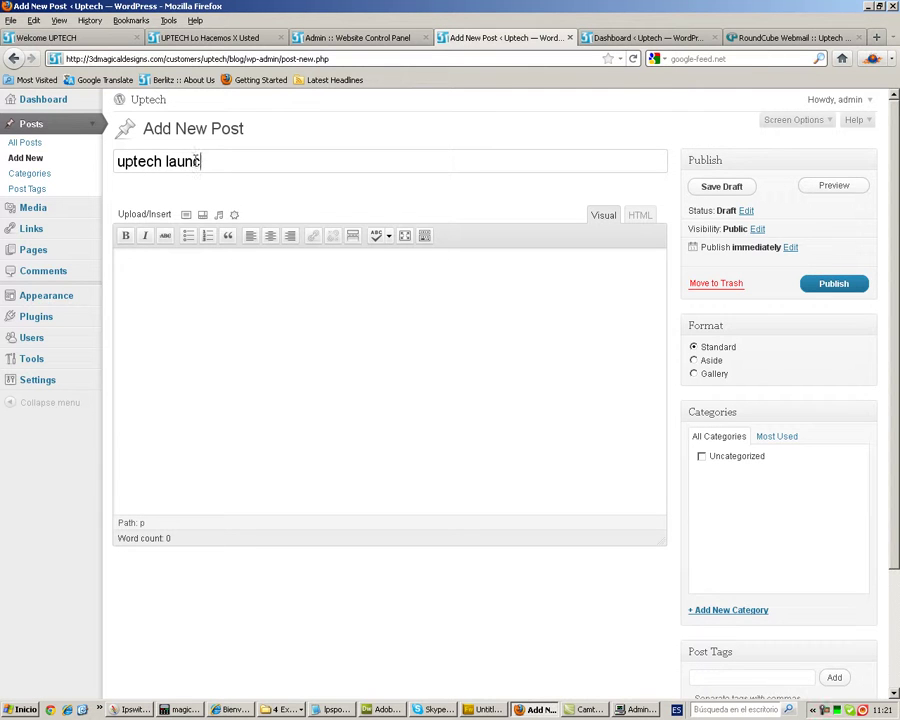
key("BackSpace")
key("BackSpace")
key("BackSpace")
type("lanza nueva website")
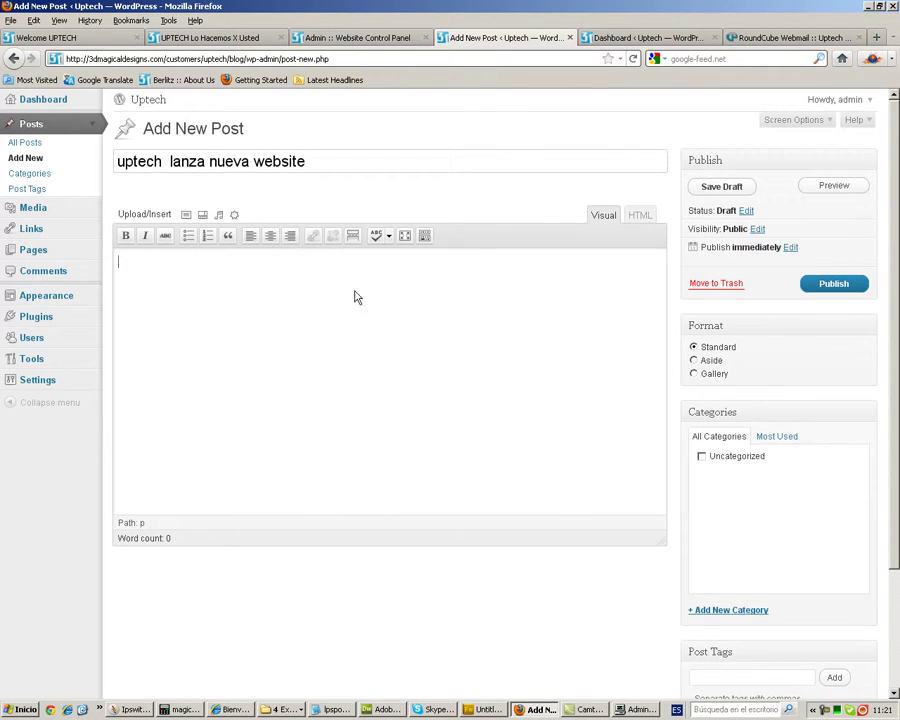
type("te")
- Replace the body text with the pasted Lorem Ipsum paragraph and publish the post
left_click(797, 38)
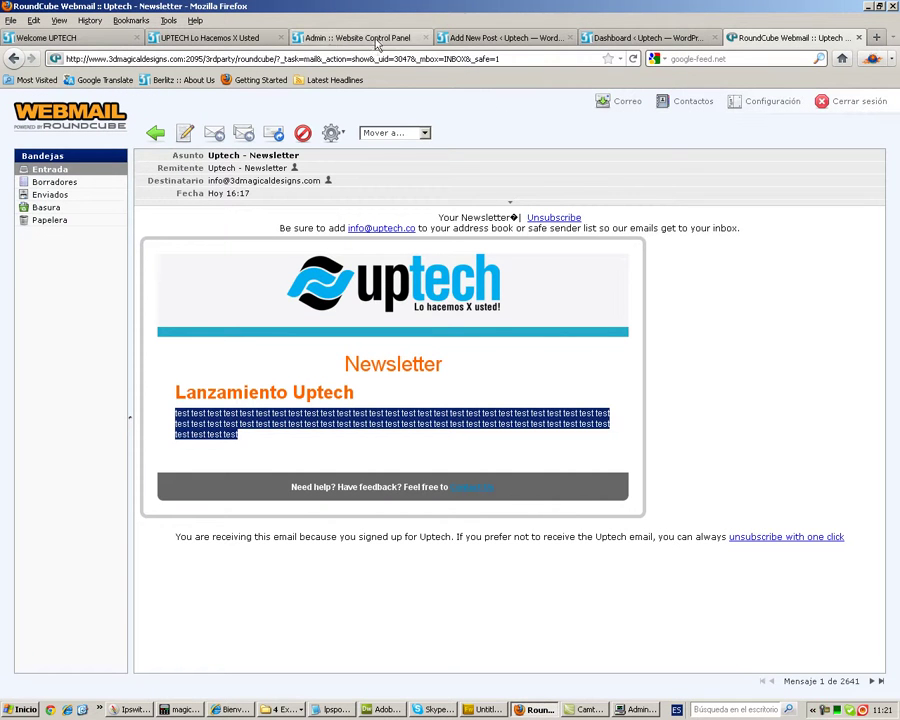
left_click(436, 42)
left_click(470, 40)
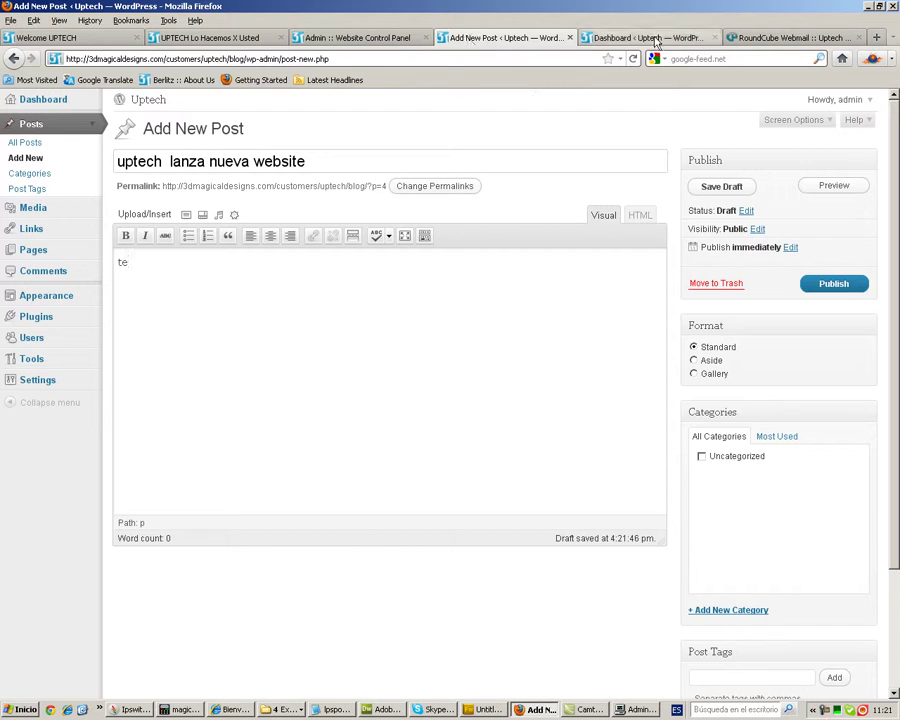
left_click_drag(255, 283, 104, 268)
key("Delete")
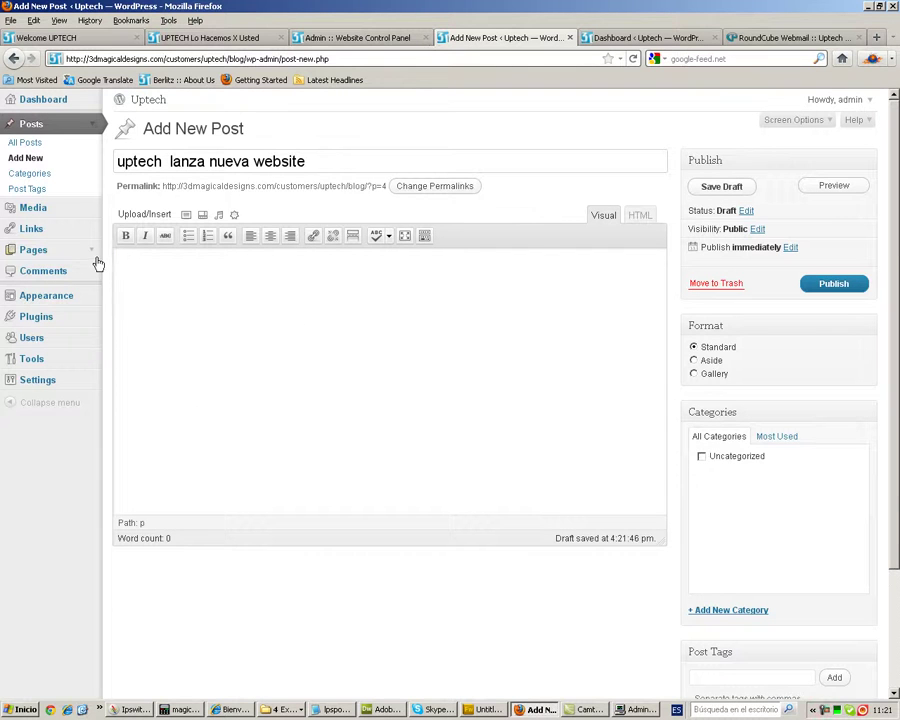
type("There are many variations of passages of Lorem Ipsum available, but the majority have suffered alteration in some form, by injected humour, or randomised words which don't look even slightly believable. If you are going to use a passage of Lorem Ipsum, you need to be sure there isn't anything embarrassing hidden in the middle of text. All the Lorem Ipsum generators on the Internet tend to repeat predefined chunks as necessary, making this the first true generator on the Internet. It uses a dictionary of over 200 Latin words, combined with a handful of model sentence structures, to generate Lorem Ipsum which looks reasonable. The generated Lorem Ipsum is therefore always free from repetition, injected humour, or non-characteristic words etc.")
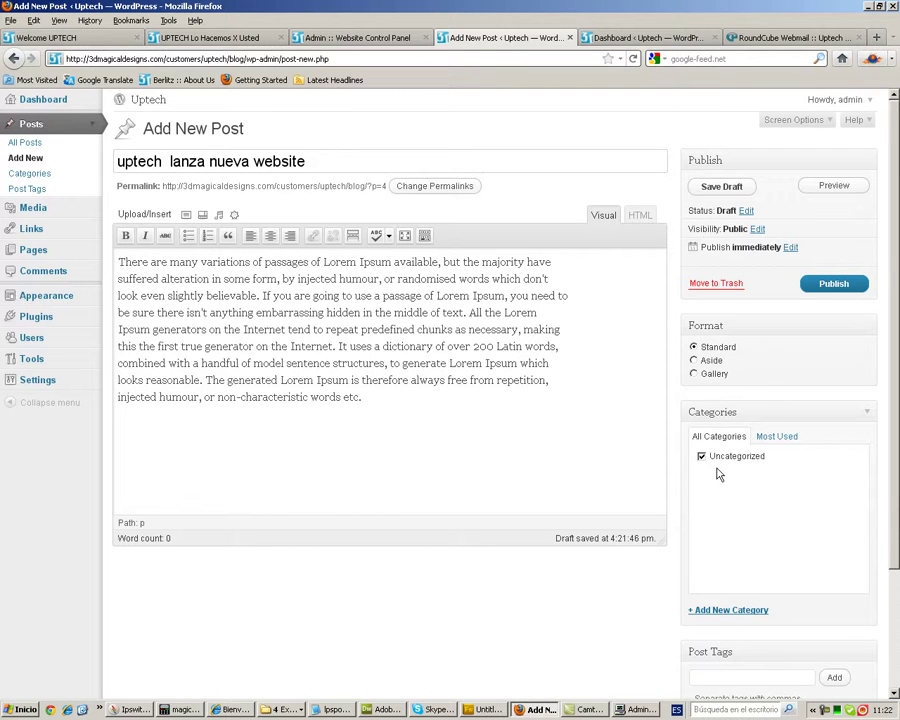
scroll(762, 492, "down", 3)
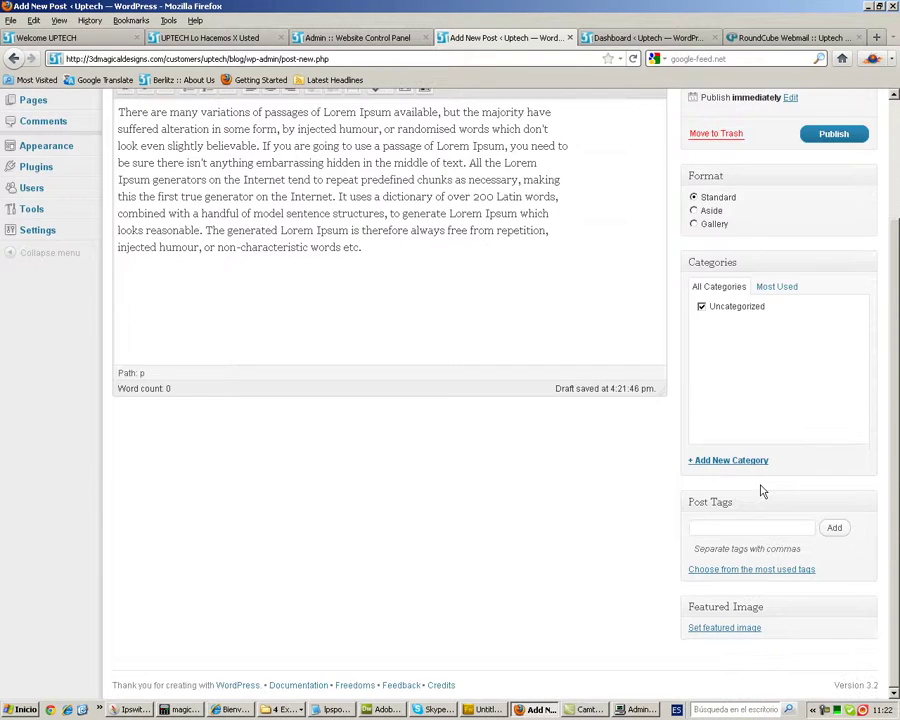
scroll(760, 490, "up", 3)
left_click(834, 284)
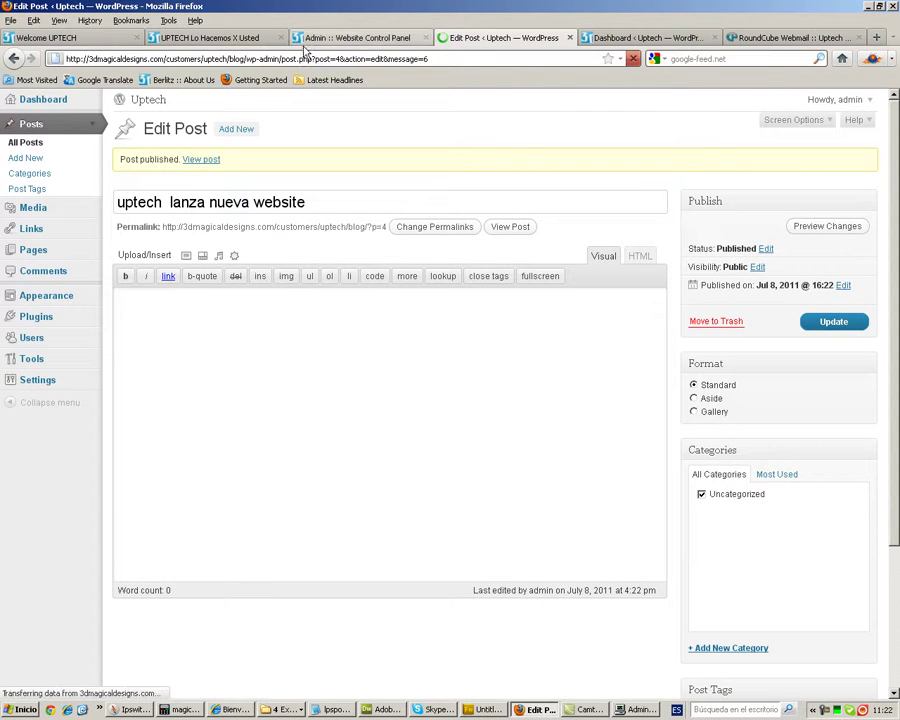
- Refresh the Uptech site and open 'uptech lanza nueva website' from Recent Blog Posts
left_click(164, 33)
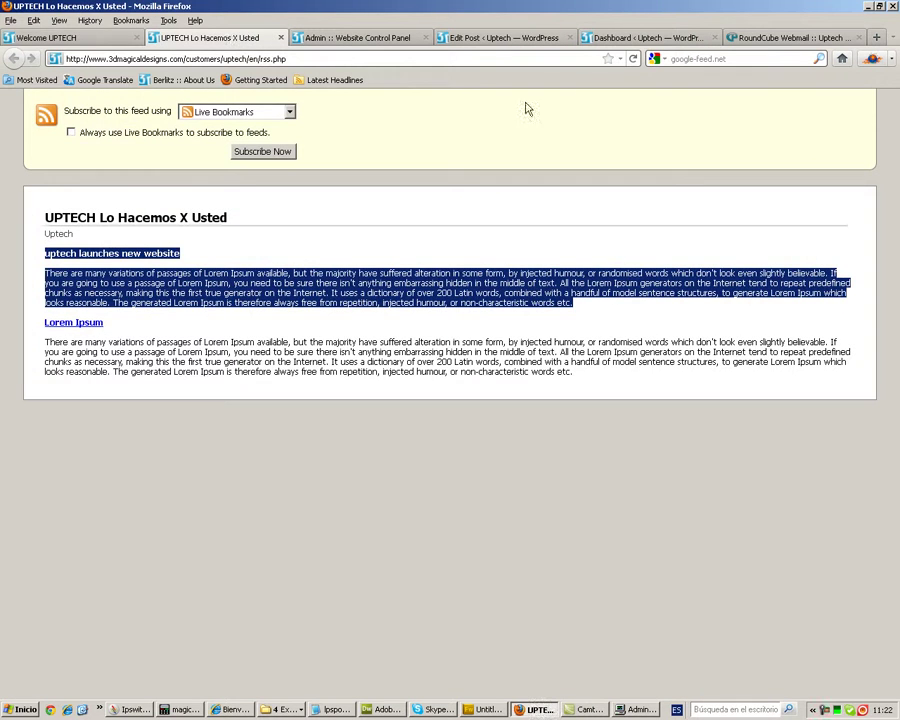
left_click(36, 33)
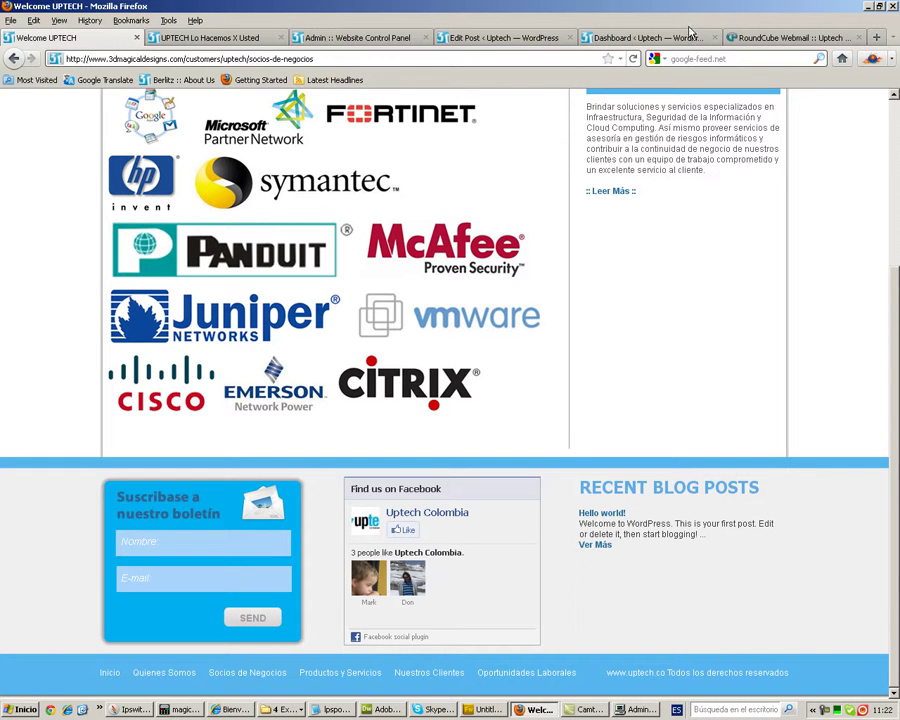
key("F5")
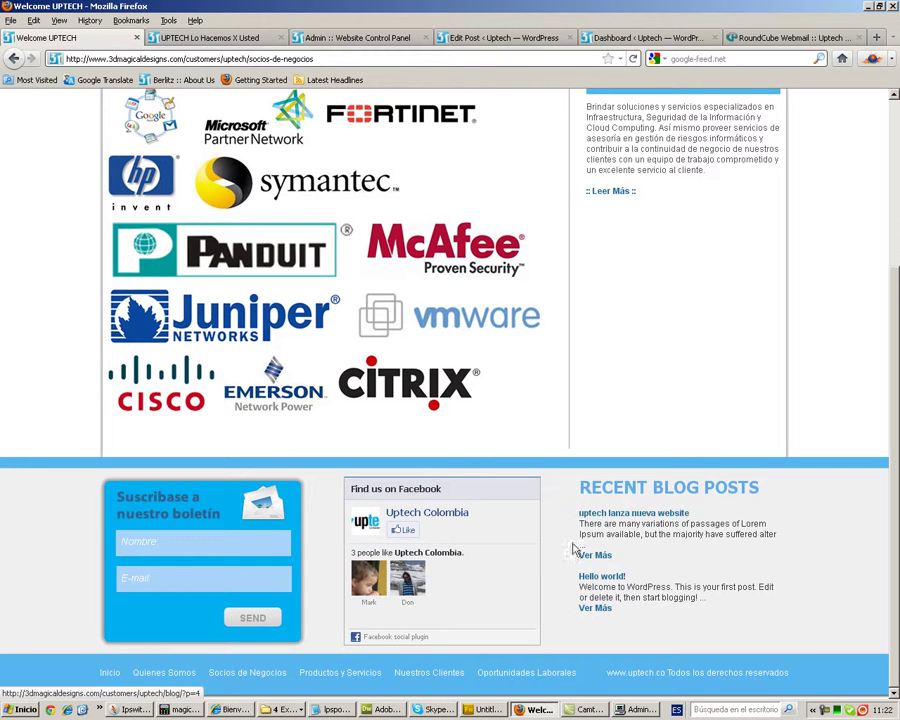
left_click(593, 556)
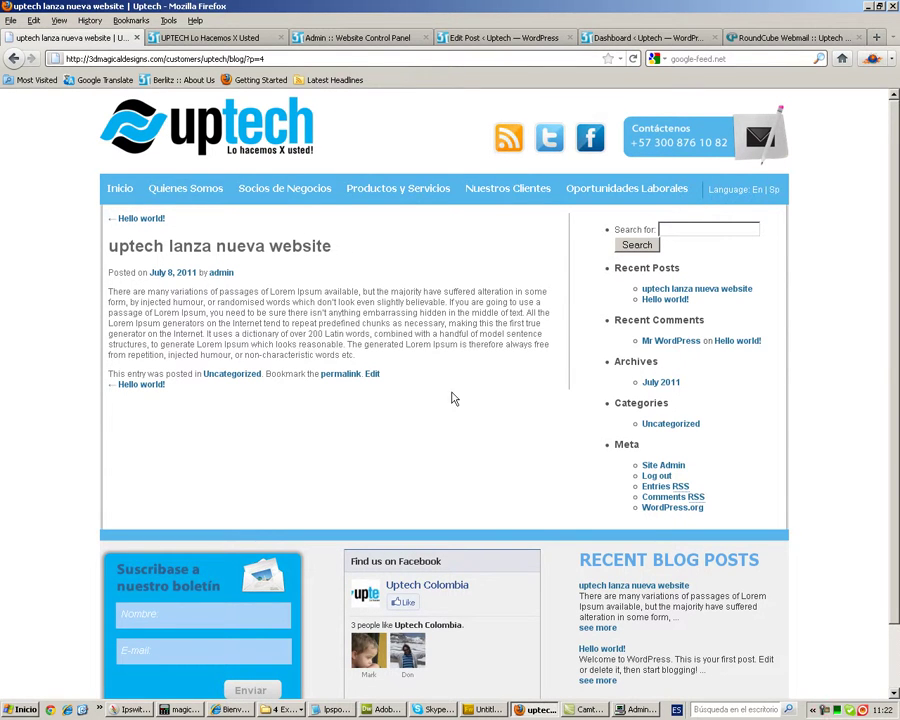
left_click_drag(108, 216, 396, 405)
- Switch the Uptech site to English and open the 'Hello world!' post via See More
left_click(396, 405)
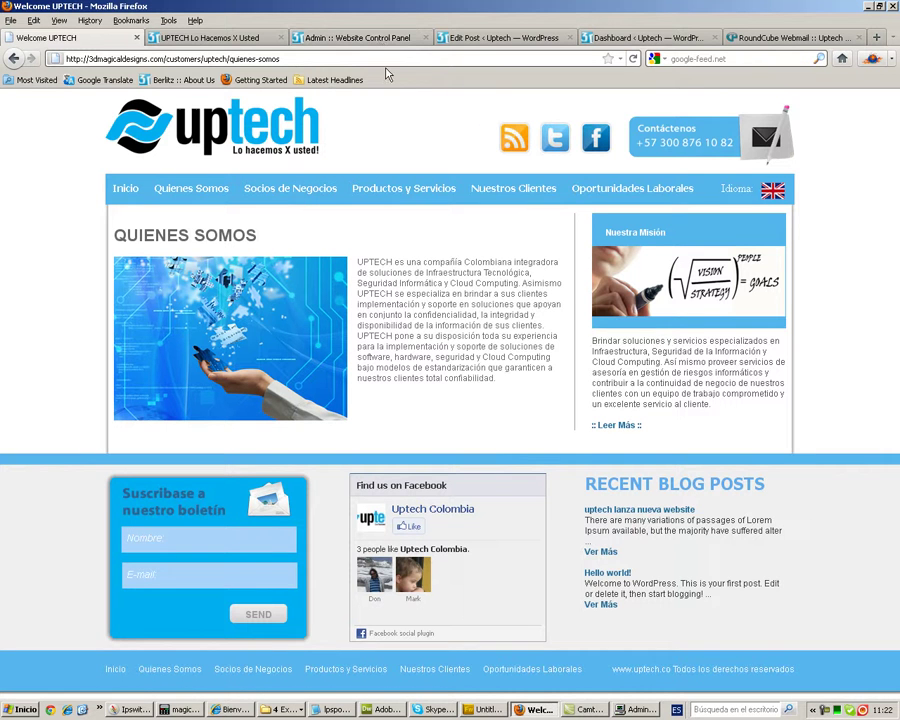
left_click(774, 191)
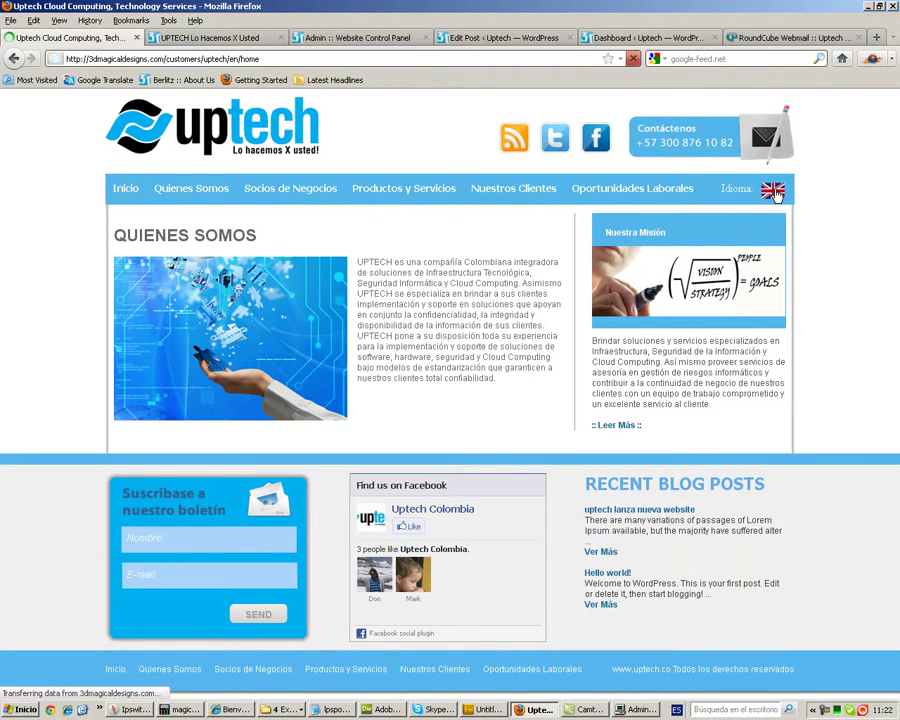
scroll(689, 468, "down", 3)
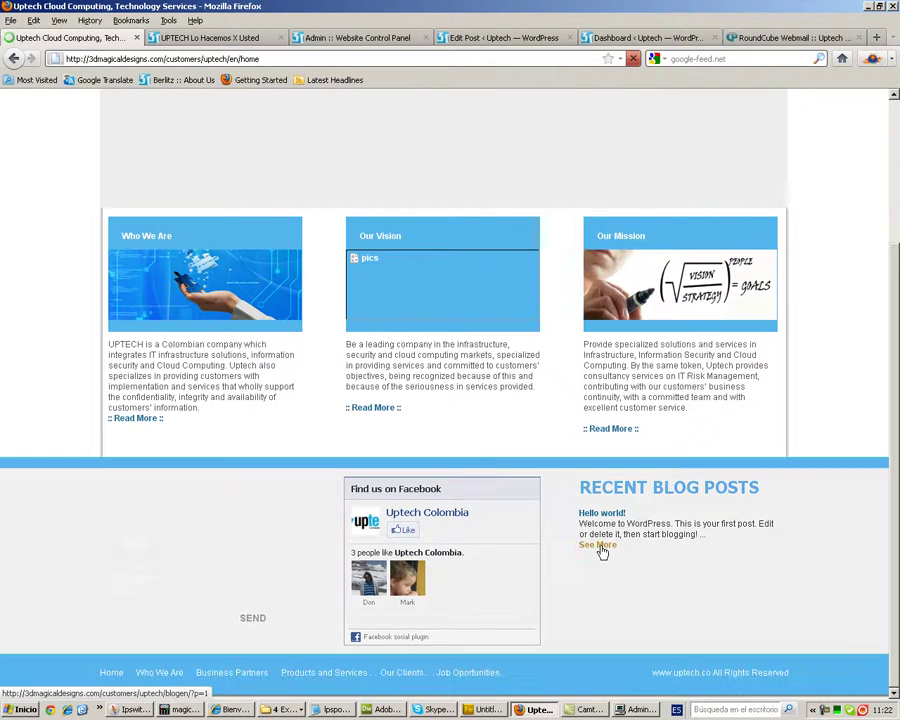
left_click(600, 548)
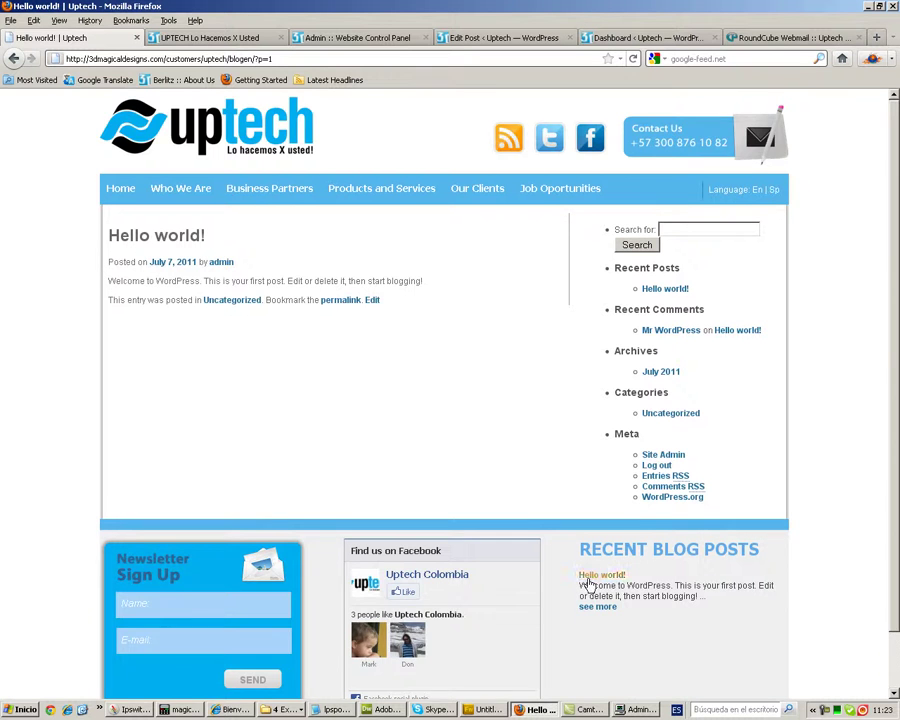
scroll(590, 536, "down", 2)
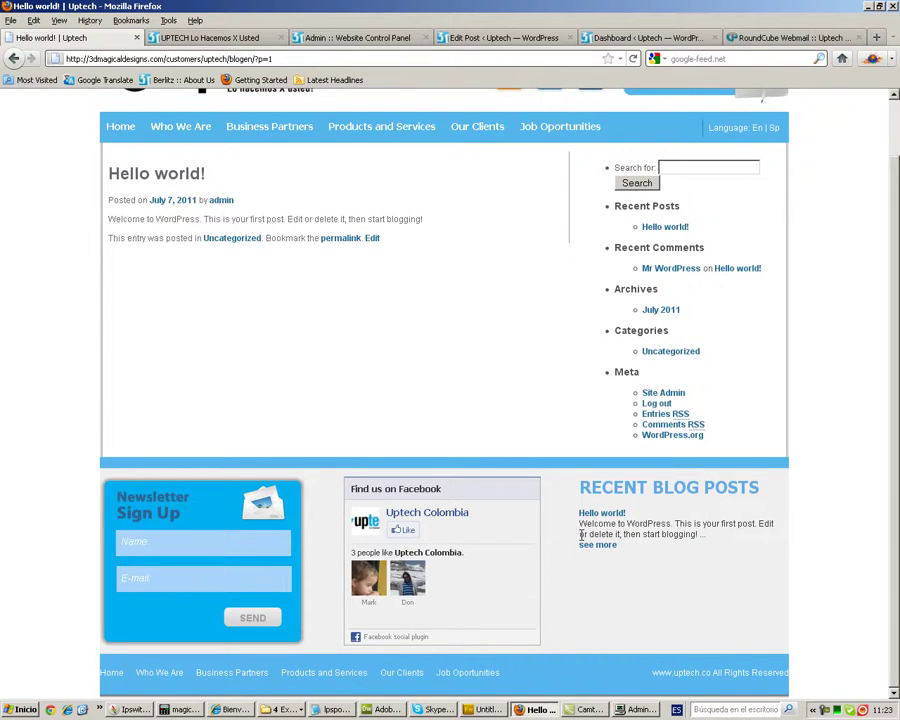
scroll(582, 538, "up", 2)
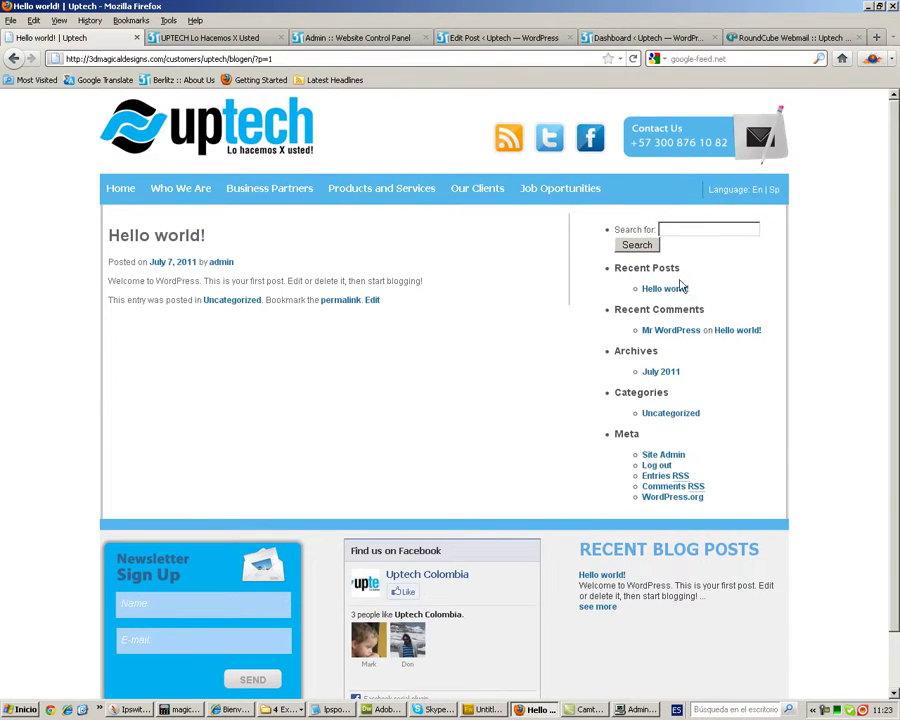